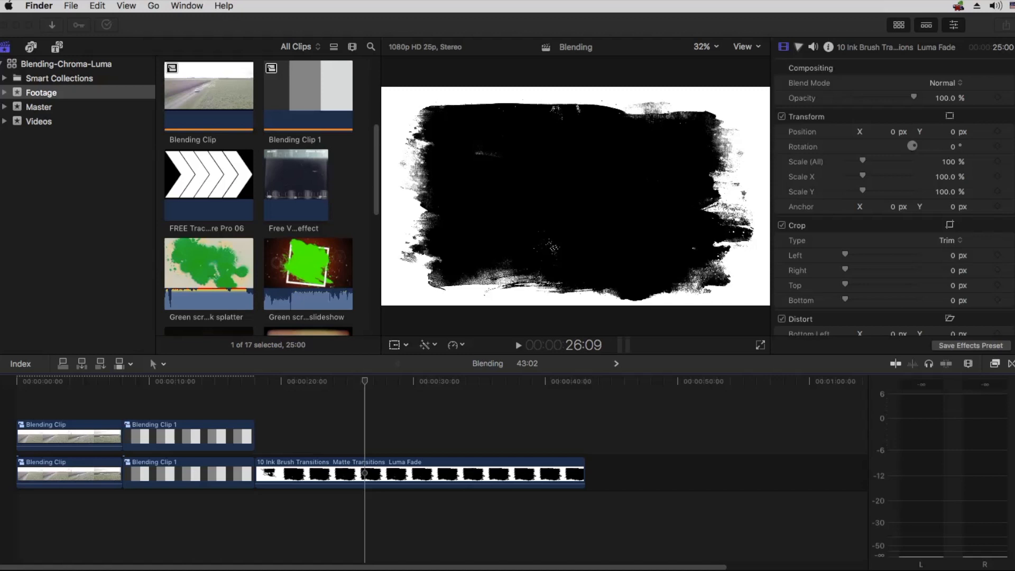
pyautogui.click(1010, 370)
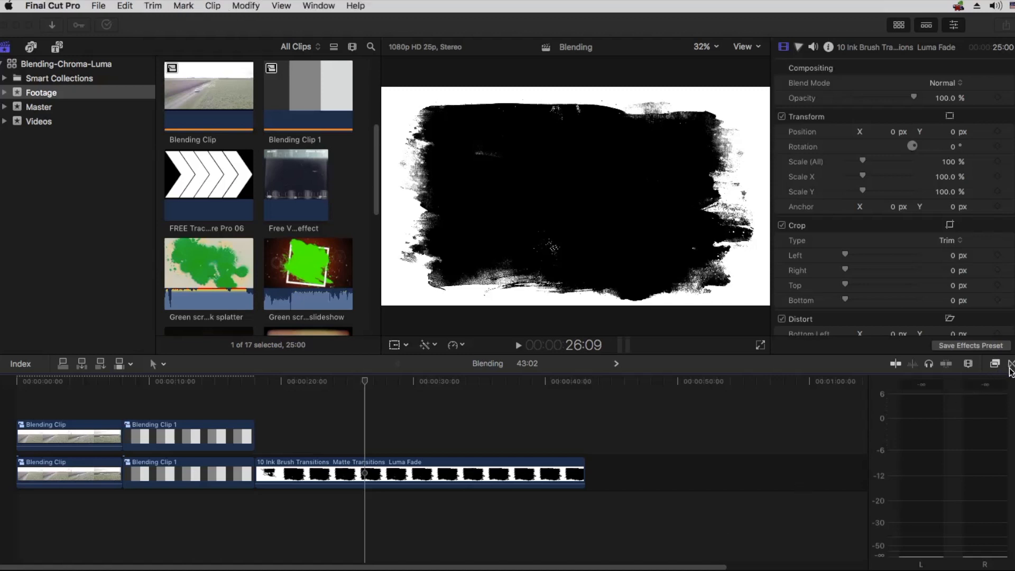
pyautogui.press('ctrl+super+5')
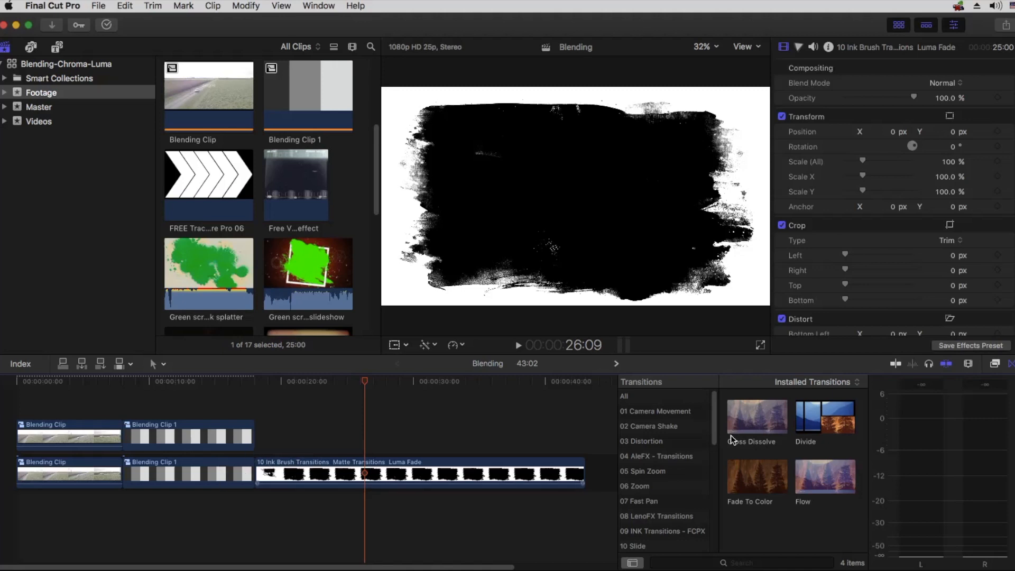
pyautogui.click(1008, 365)
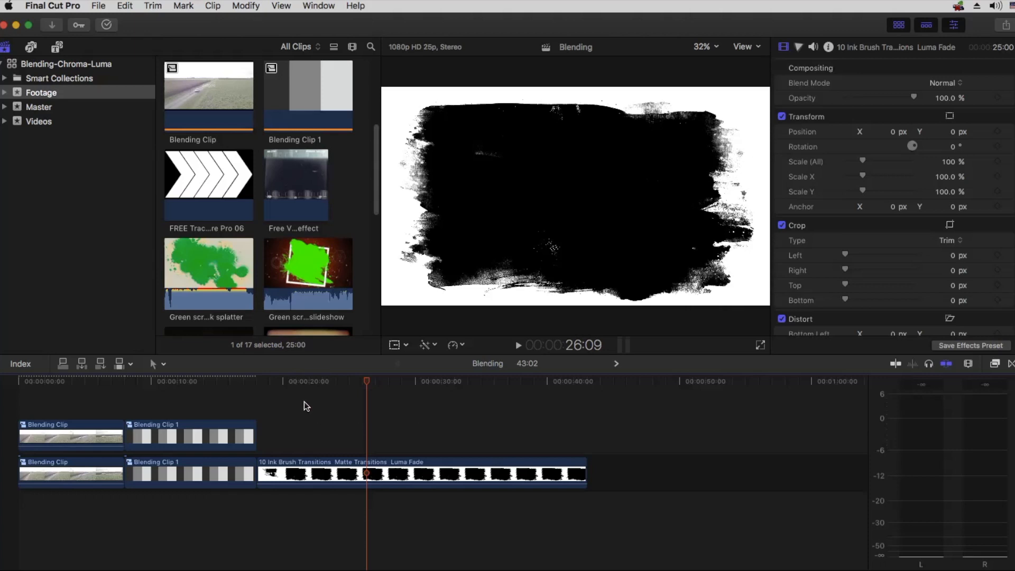
# - Connect the Overlay -Sun clip above the first Blending Clip at the start of the timeline, matching the Blending Clip's length
pyautogui.click(186, 381)
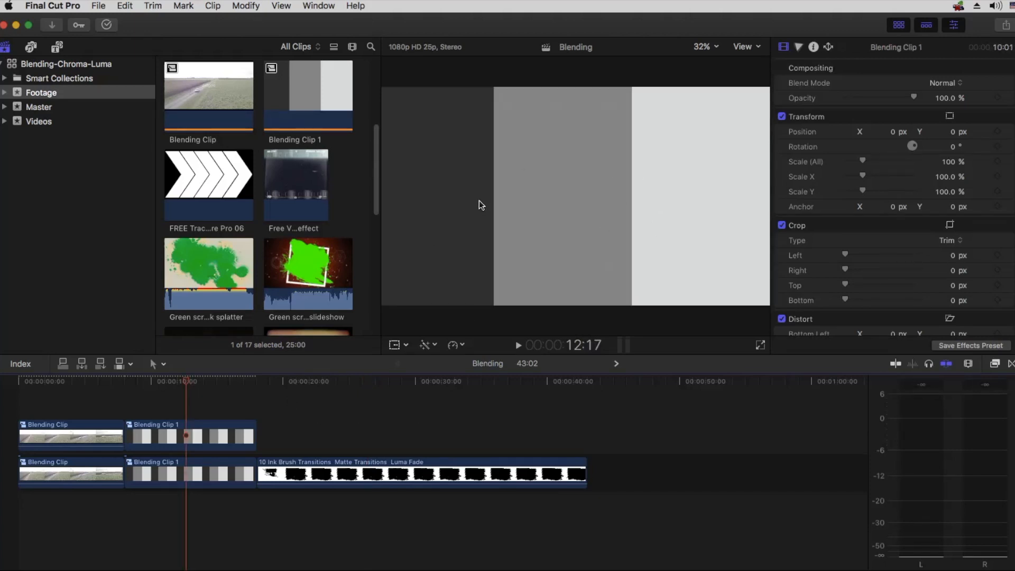
pyautogui.click(60, 380)
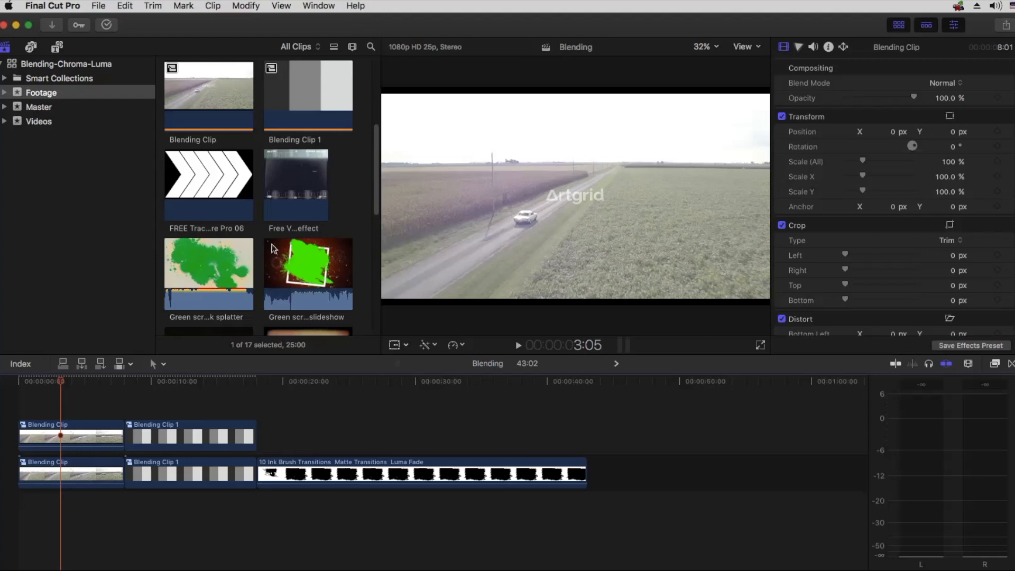
pyautogui.scroll(-5, 243, 241)
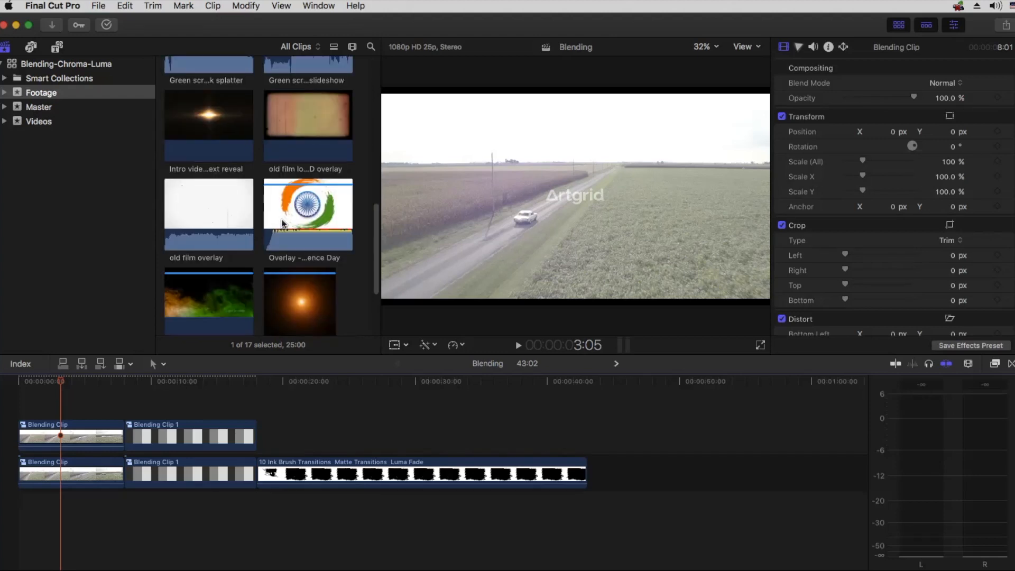
pyautogui.scroll(-3, 300, 180)
pyautogui.click(299, 179)
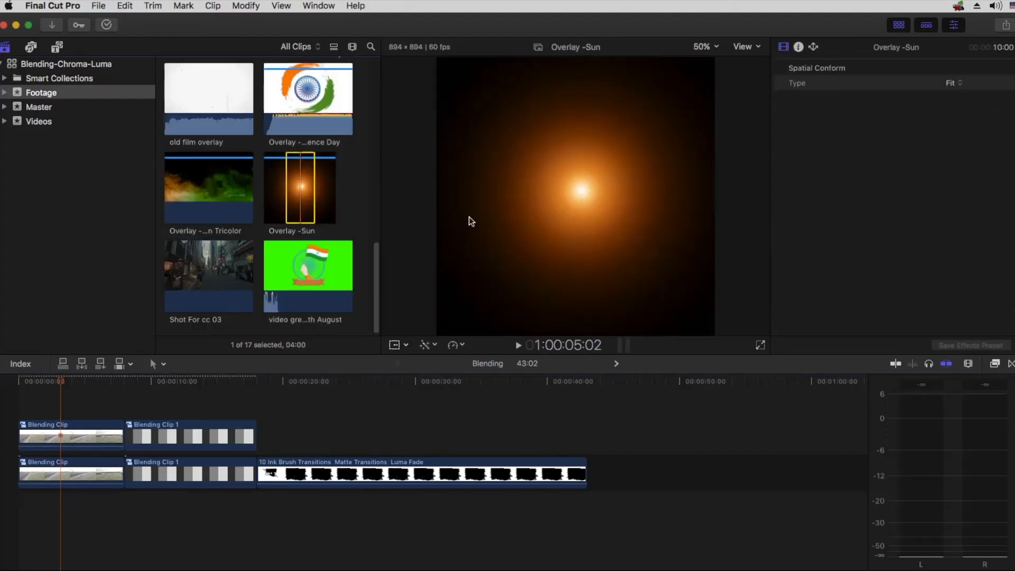
pyautogui.moveTo(298, 186); pyautogui.dragTo(46, 412)
pyautogui.press('super+z')
pyautogui.click(301, 184)
pyautogui.moveTo(294, 186); pyautogui.dragTo(123, 404)
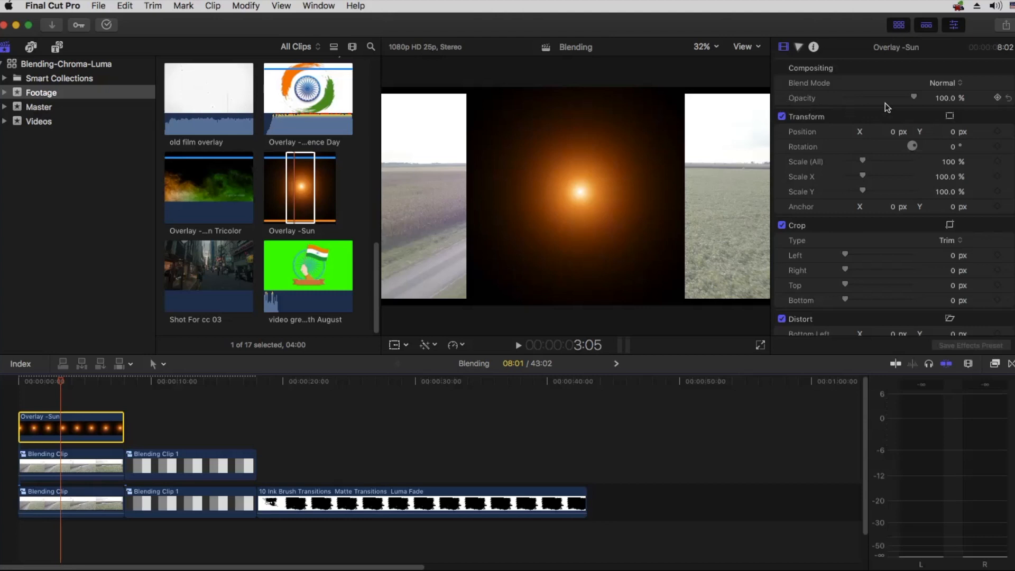
# - Lower the Overlay -Sun clip's opacity to 58.35 % and return it to 100 %
pyautogui.moveTo(914, 99); pyautogui.dragTo(886, 99)
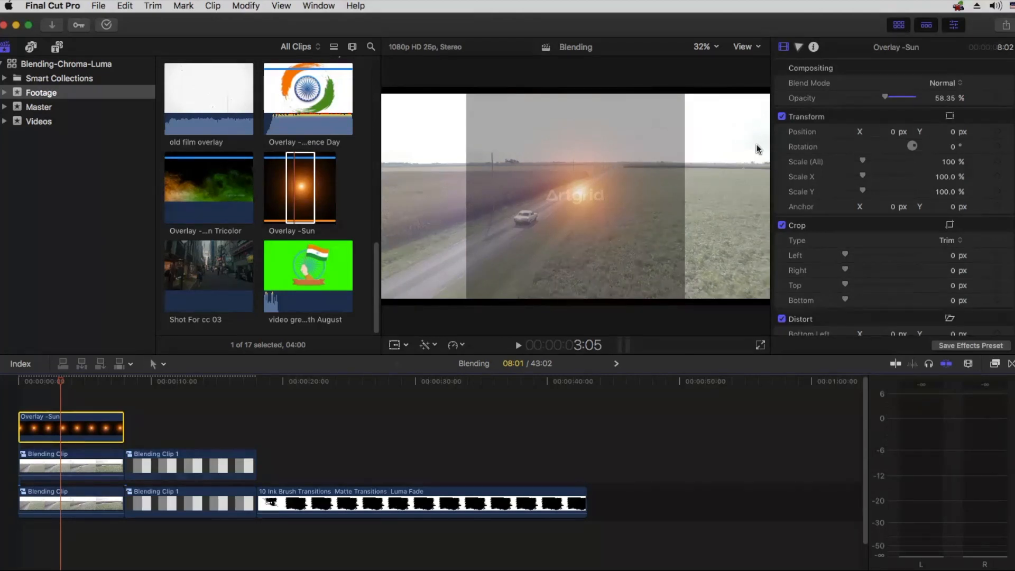
pyautogui.moveTo(885, 100); pyautogui.dragTo(914, 99)
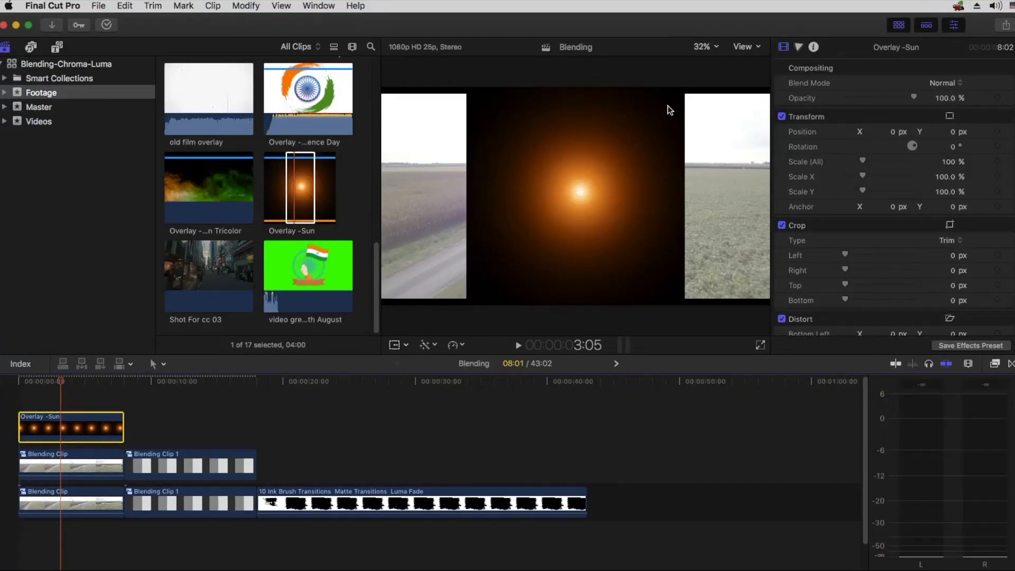
pyautogui.click(886, 98)
# - Review the blend modes available for the Overlay -Sun clip, leaving the mode at Normal
pyautogui.click(934, 81)
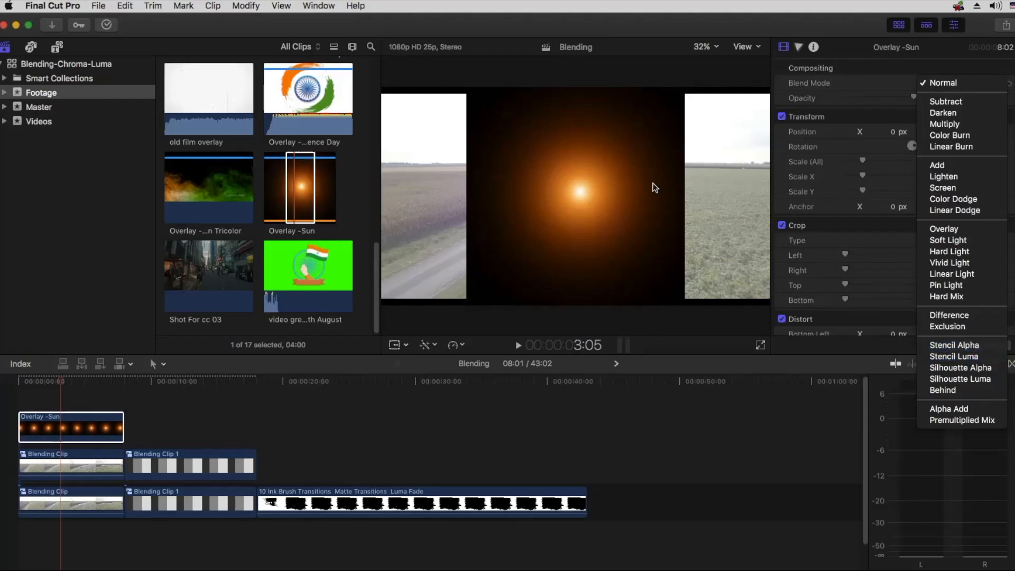
pyautogui.press('Escape')
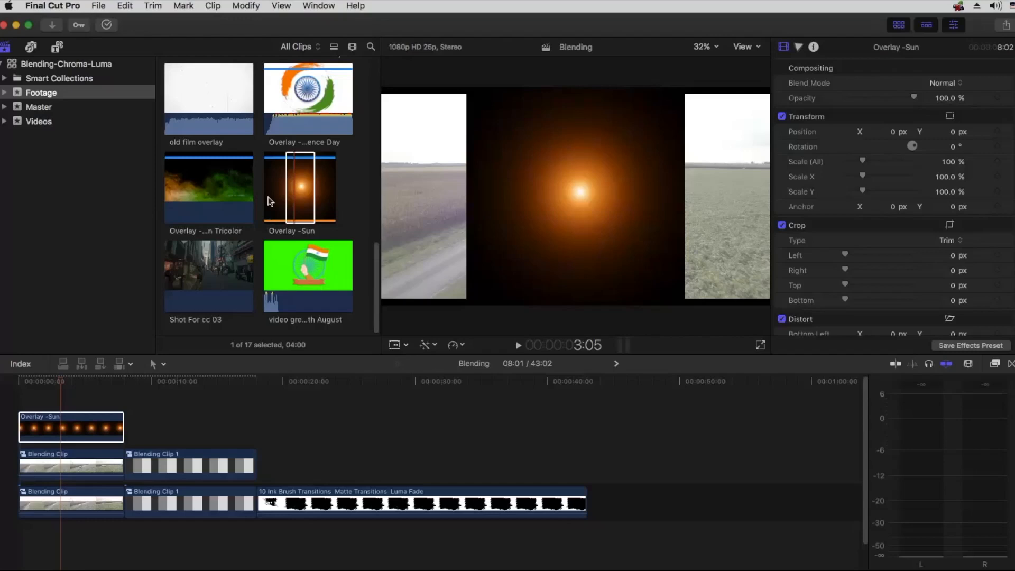
# - Connect the Overlay - Indian Tricolor clip above the ink brush clip and play back its coloured smoke
pyautogui.click(187, 181)
pyautogui.moveTo(196, 183); pyautogui.dragTo(376, 377)
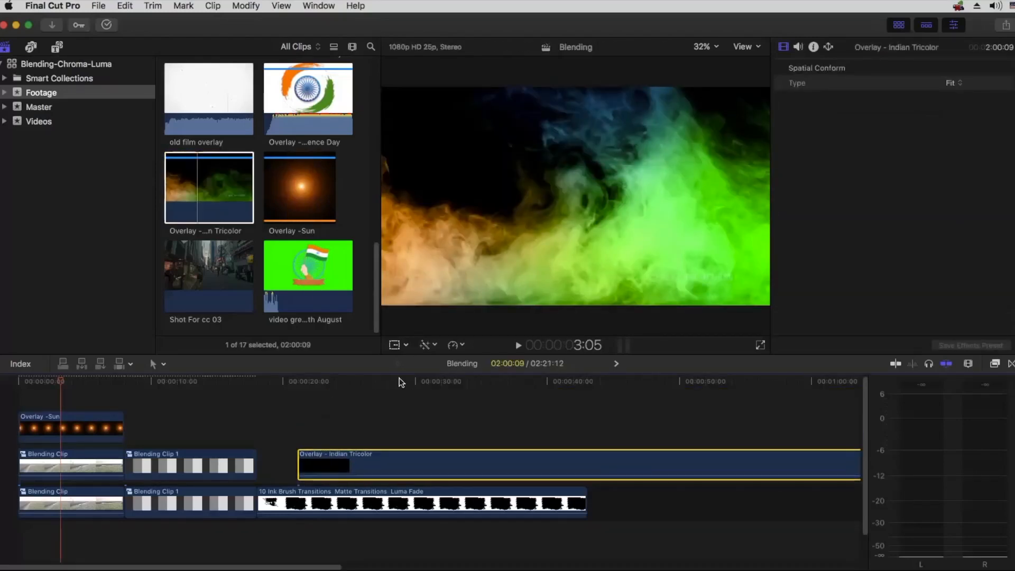
pyautogui.click(399, 380)
pyautogui.moveTo(492, 376); pyautogui.dragTo(672, 374)
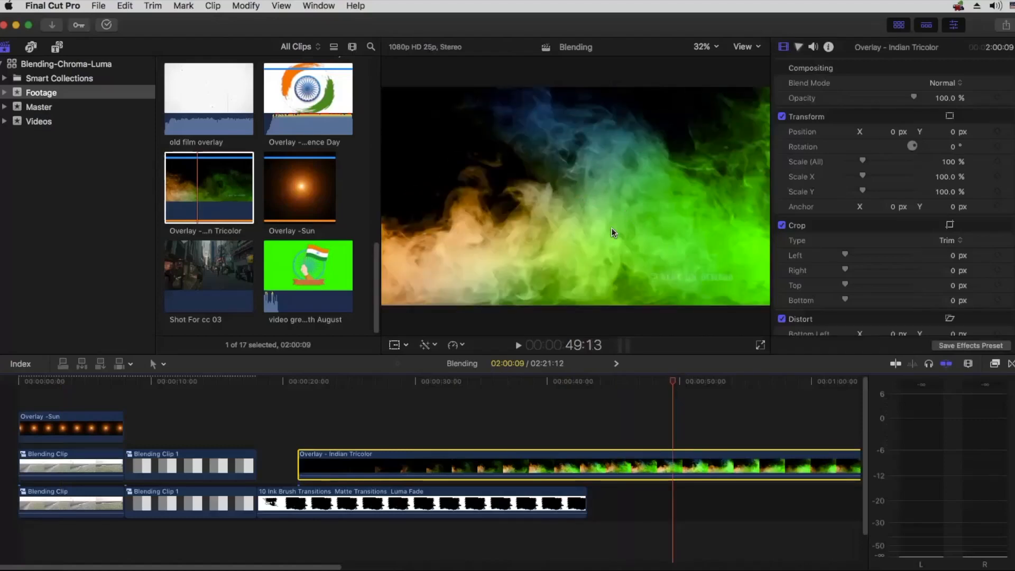
pyautogui.click(646, 379)
pyautogui.press('space')
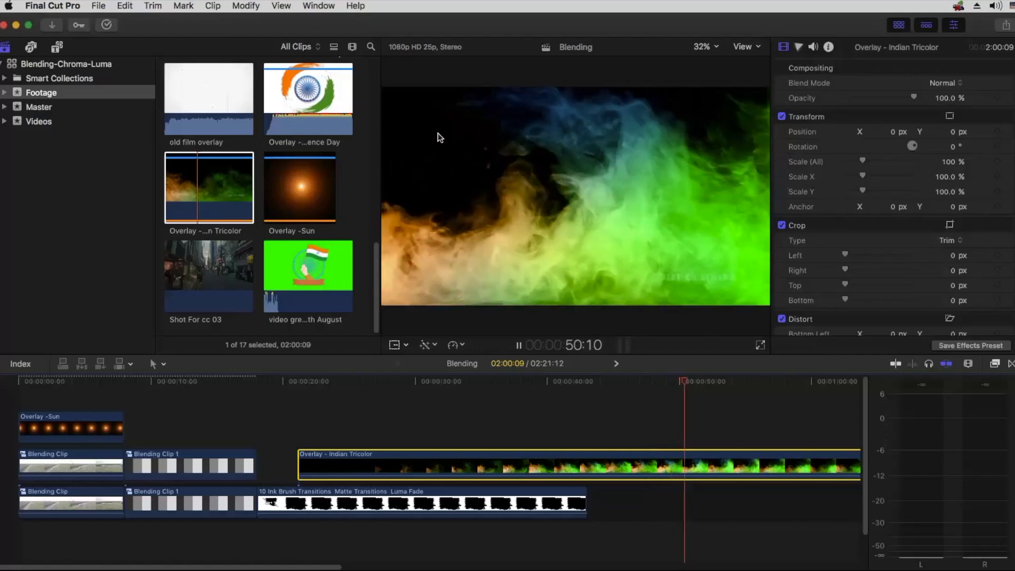
pyautogui.press('space')
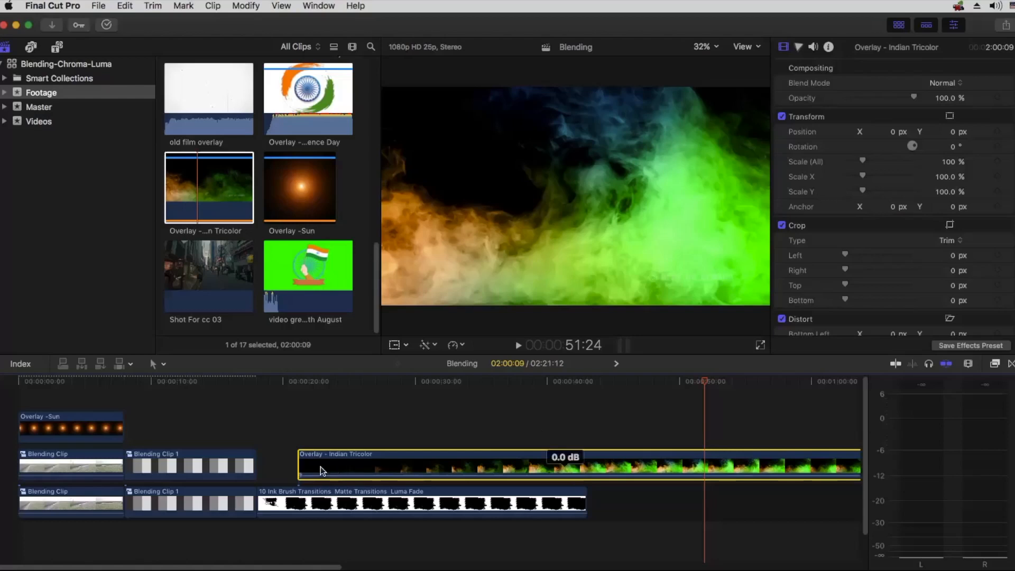
pyautogui.moveTo(299, 464); pyautogui.dragTo(347, 460)
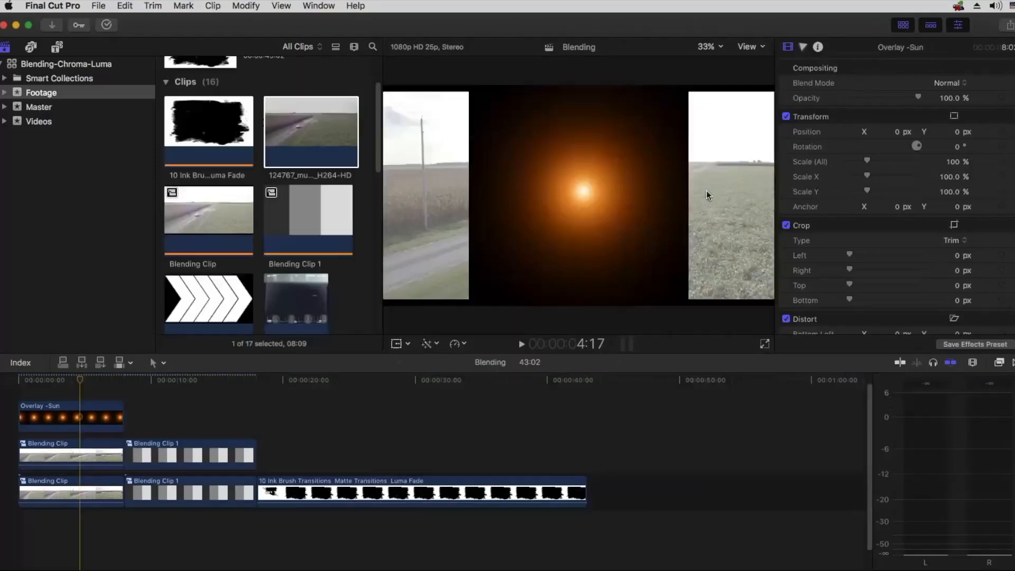
# - Connect a Basic Title at the start of the timeline above the Overlay -Sun clip and extend it to about 35 seconds
pyautogui.click(125, 7)
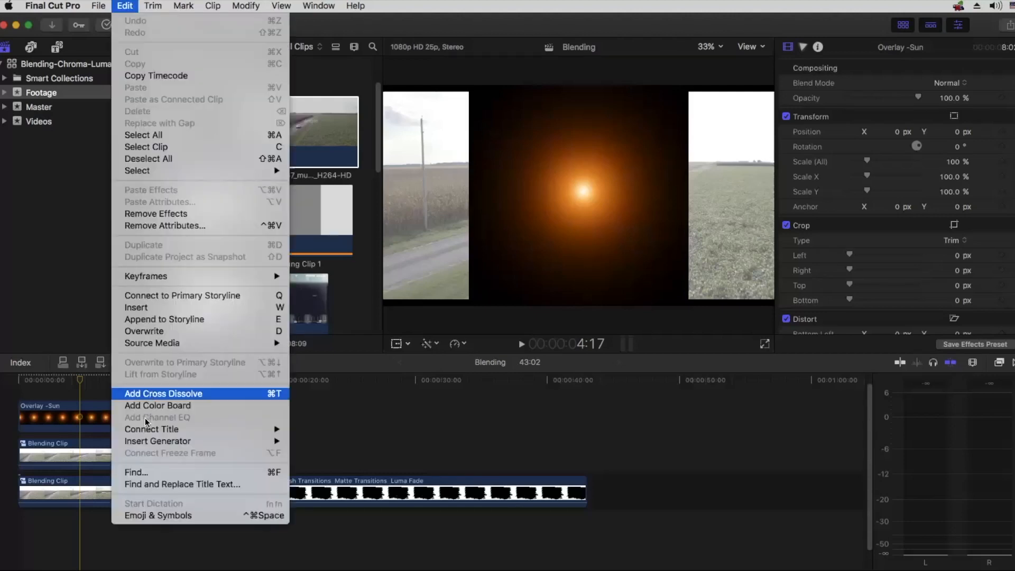
pyautogui.moveTo(144, 434)
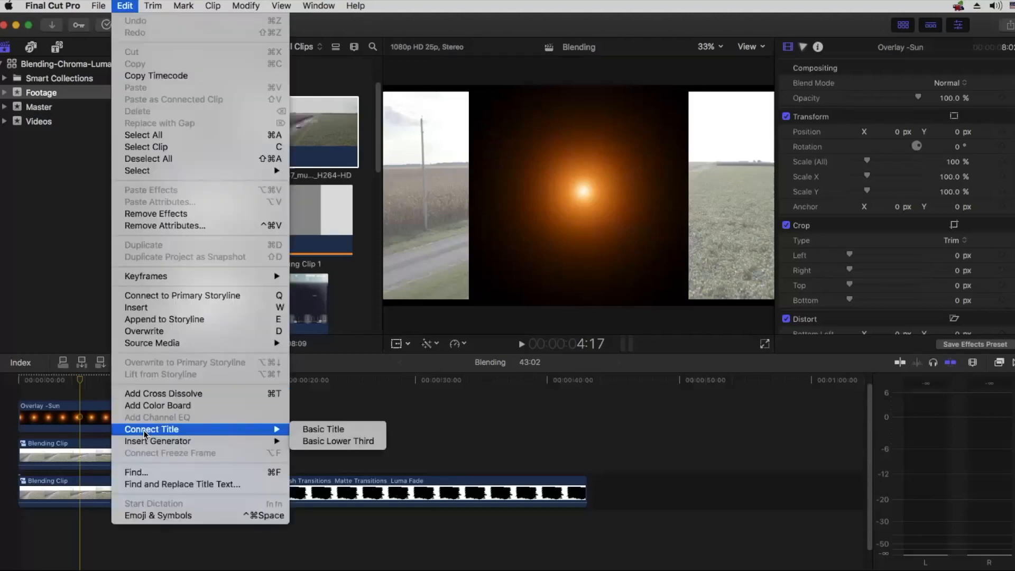
pyautogui.click(321, 429)
pyautogui.moveTo(93, 391)
pyautogui.mouseDown()
pyautogui.moveTo(286, 392)
pyautogui.moveTo(267, 405)
pyautogui.moveTo(95, 382)
pyautogui.mouseUp()
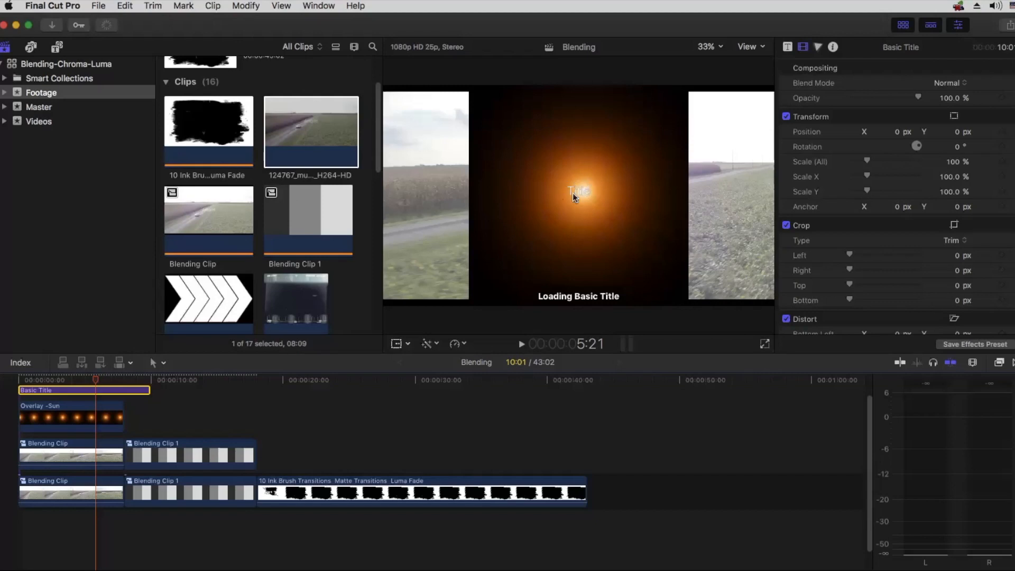
pyautogui.moveTo(149, 390); pyautogui.dragTo(483, 392)
pyautogui.click(368, 378)
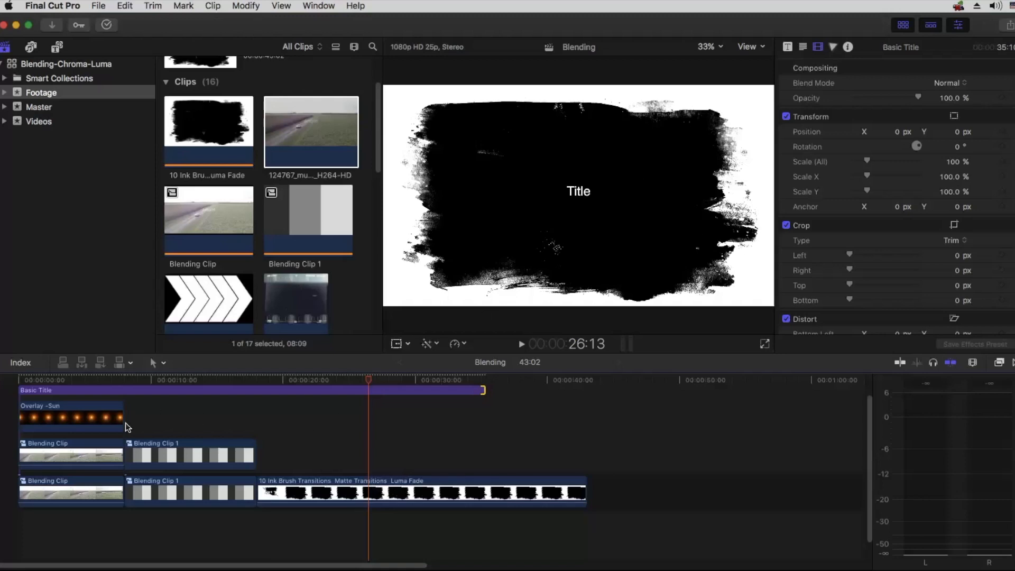
# - Connect the 124767 muscle car clip above the ink brush clip, starting at about 25 seconds
pyautogui.click(204, 215)
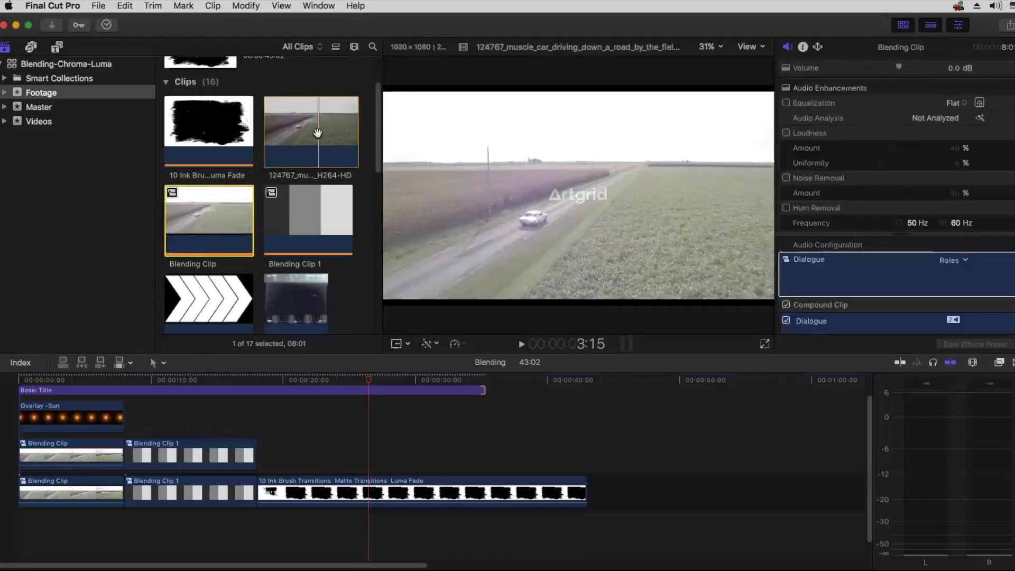
pyautogui.click(309, 130)
pyautogui.moveTo(308, 126); pyautogui.dragTo(349, 444)
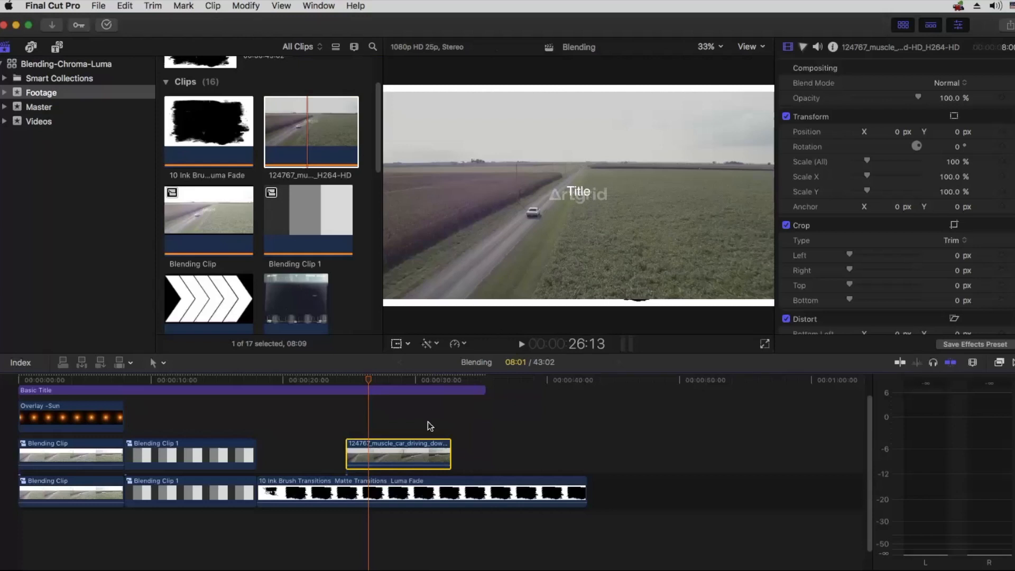
# - Extend the Basic Title to 56:09 to view it past the end of the clips, and delete it
pyautogui.moveTo(485, 391); pyautogui.dragTo(760, 390)
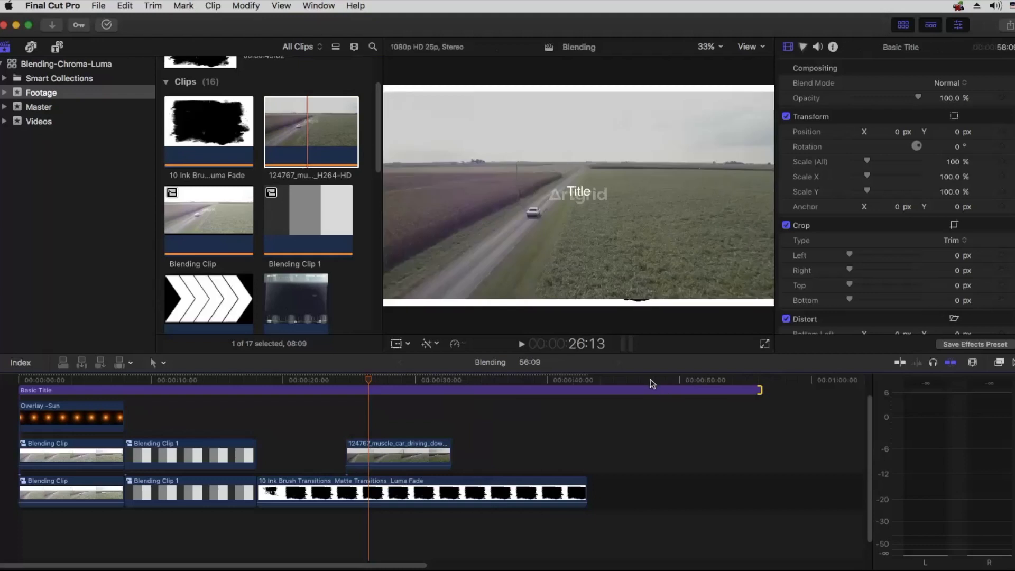
pyautogui.click(651, 380)
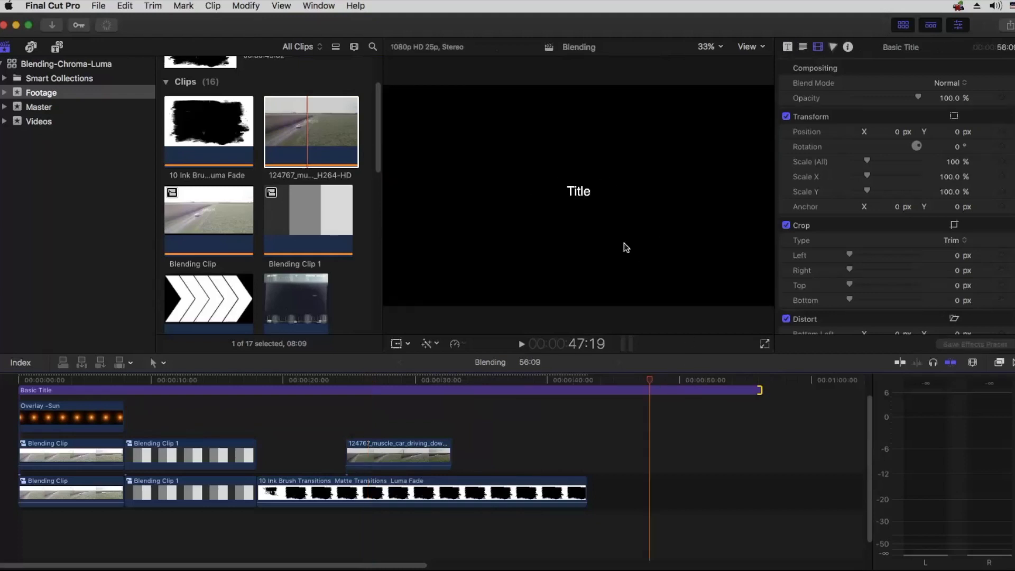
pyautogui.click(521, 377)
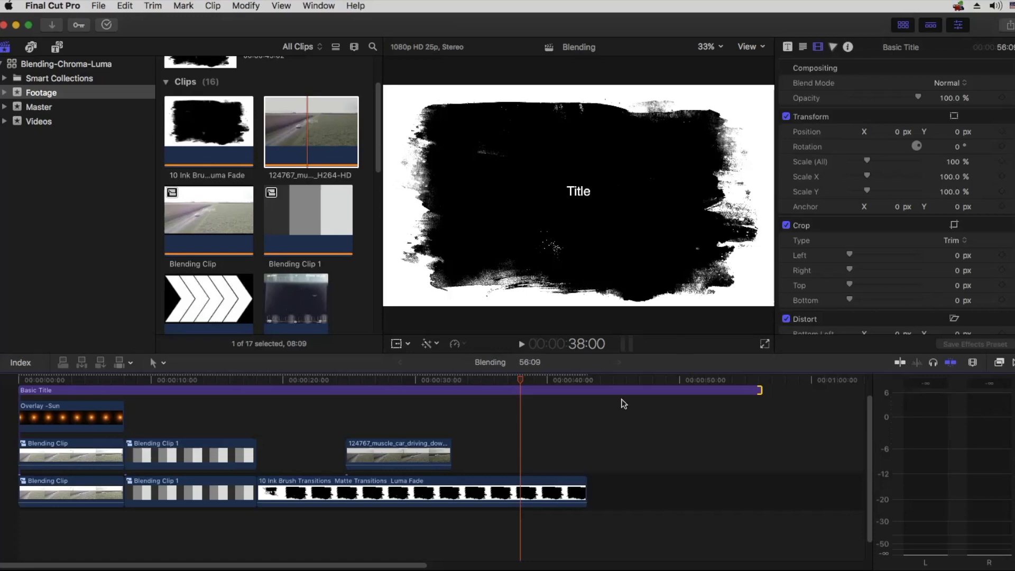
pyautogui.press('Delete')
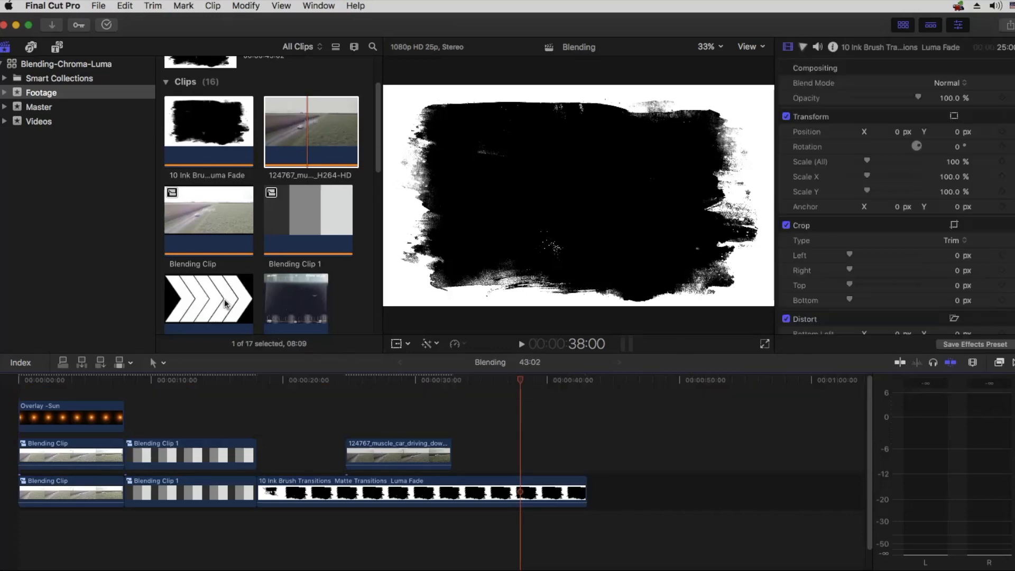
# - Connect the FREE Track Matte Transitions clip above the muscle car clip and view its frame at 27:22
pyautogui.click(238, 301)
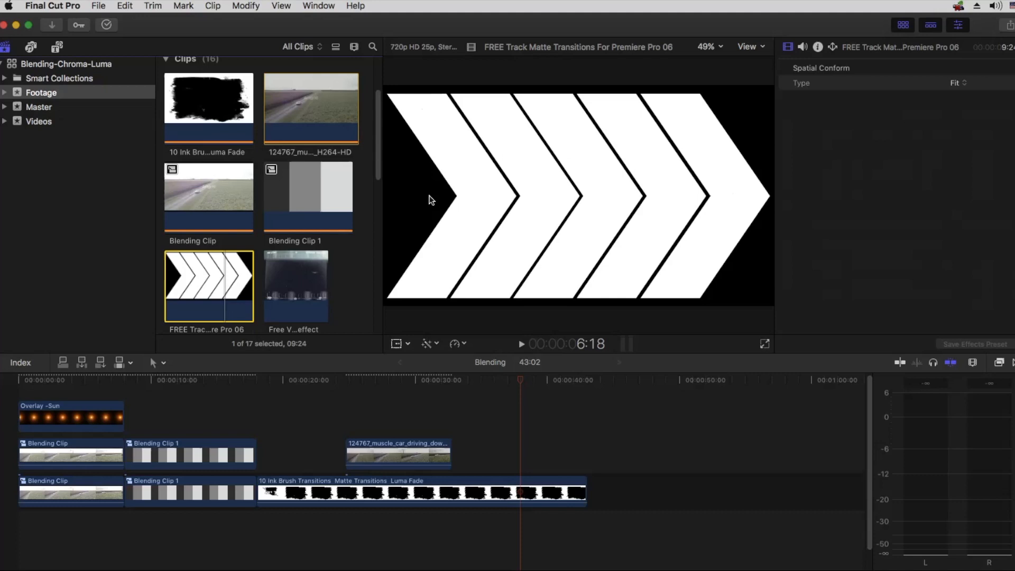
pyautogui.moveTo(220, 273)
pyautogui.mouseDown()
pyautogui.moveTo(442, 408)
pyautogui.moveTo(331, 418)
pyautogui.mouseUp()
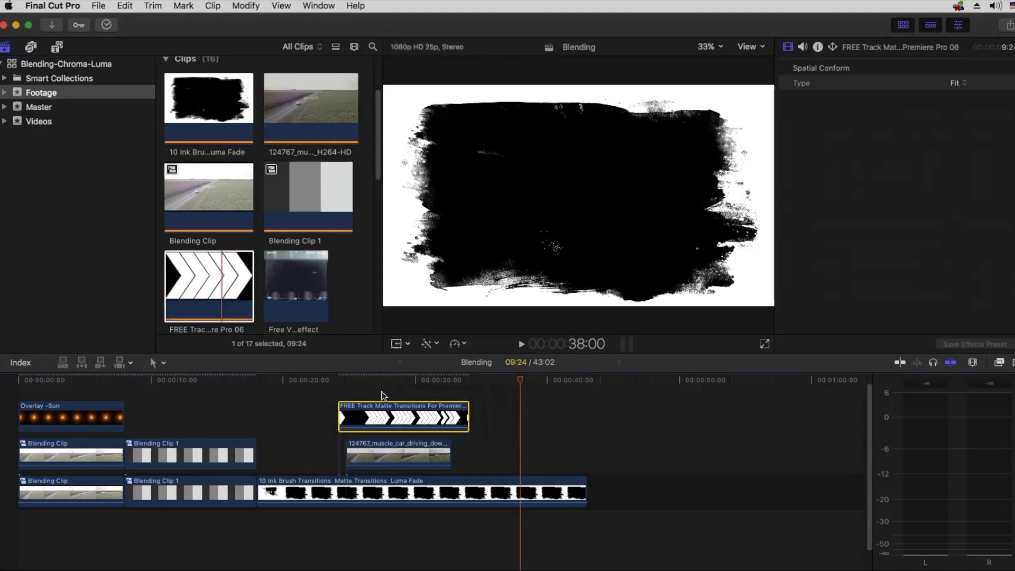
pyautogui.click(386, 380)
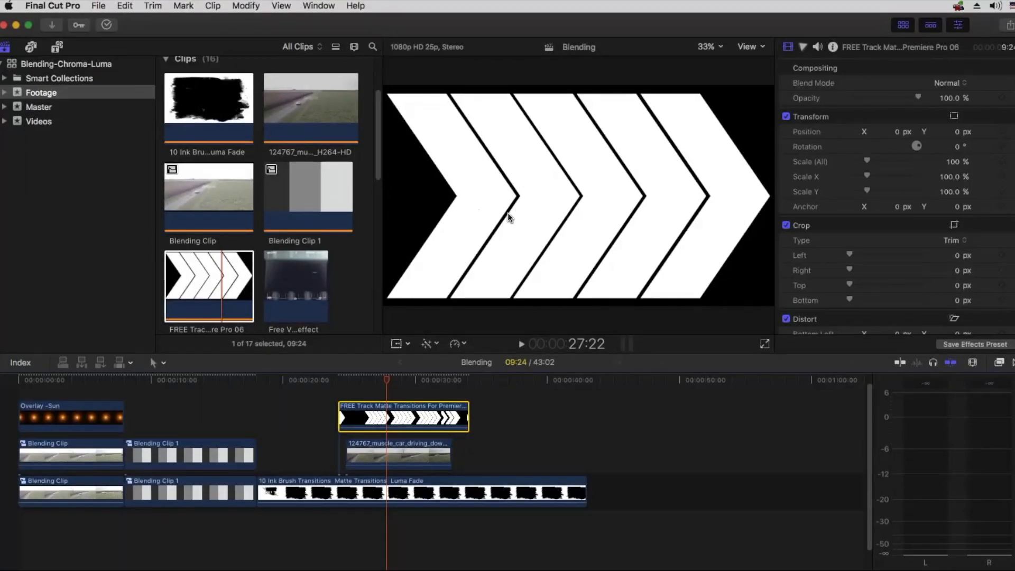
# - Review the blend modes available for the track matte clip and delete the clip from the timeline
pyautogui.click(947, 84)
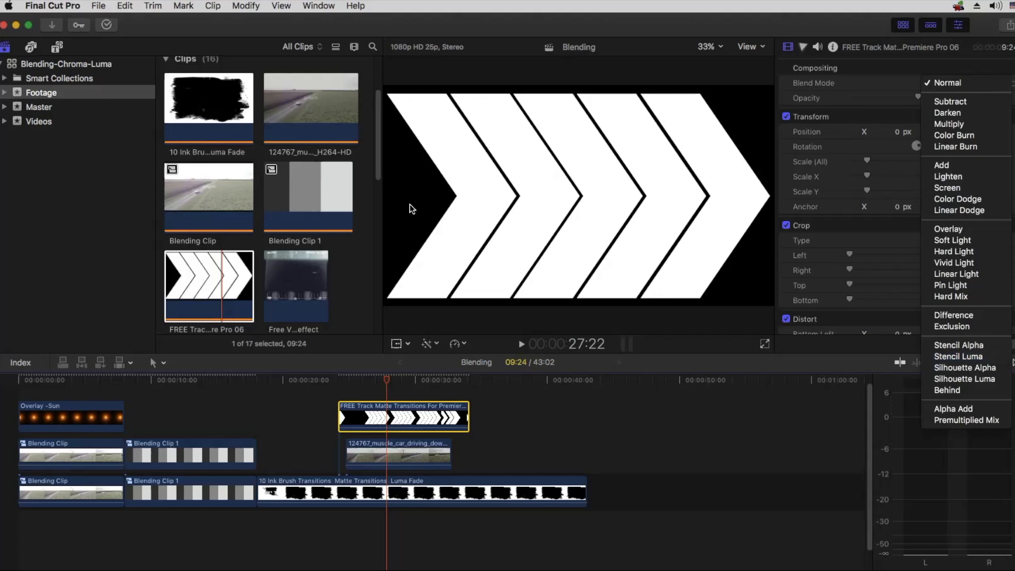
pyautogui.click(410, 410)
pyautogui.press('Delete')
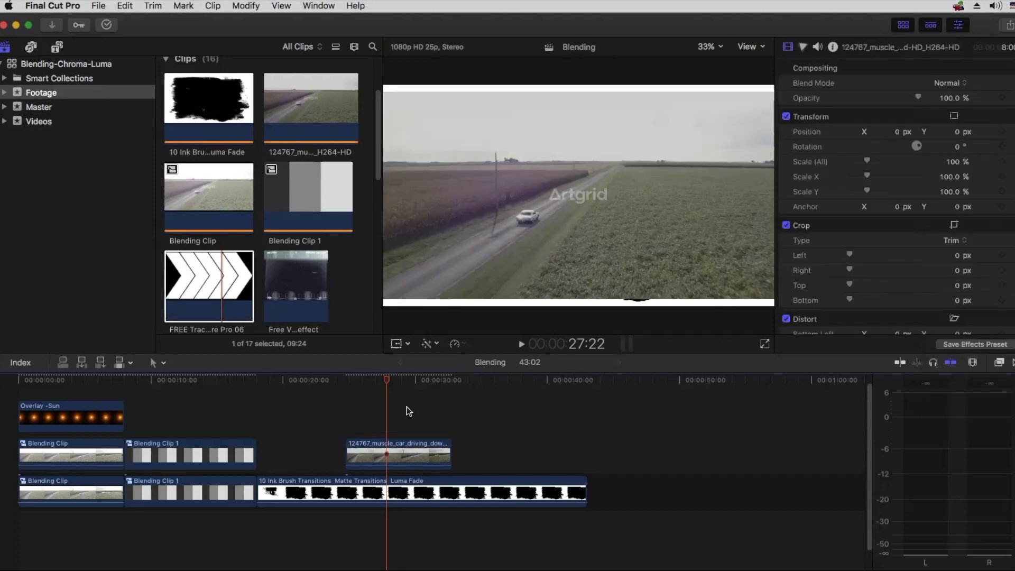
# - Select the Overlay -Sun clip and view Blending Clip 1 at 13:09 in the timeline
pyautogui.click(62, 379)
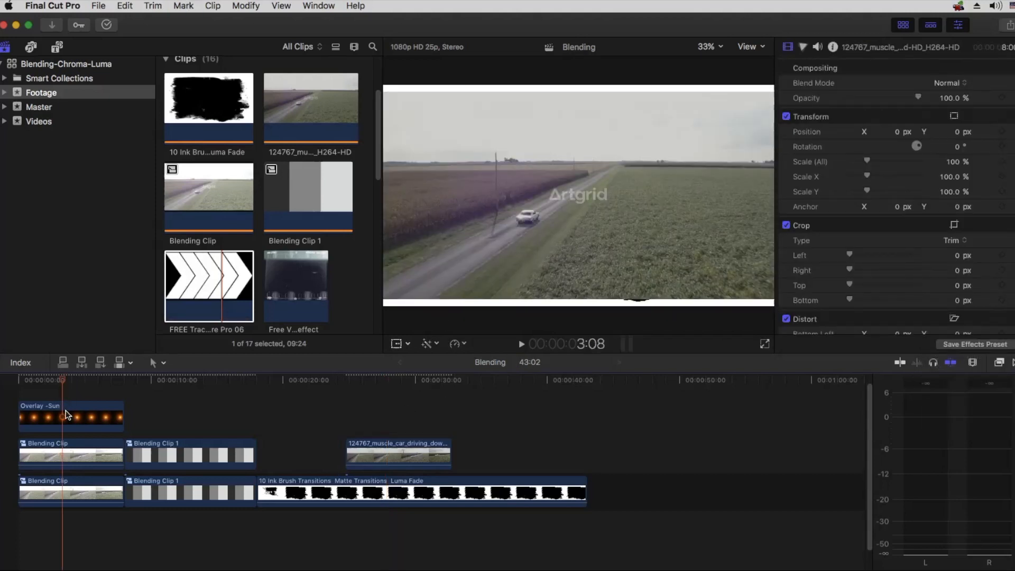
pyautogui.click(67, 416)
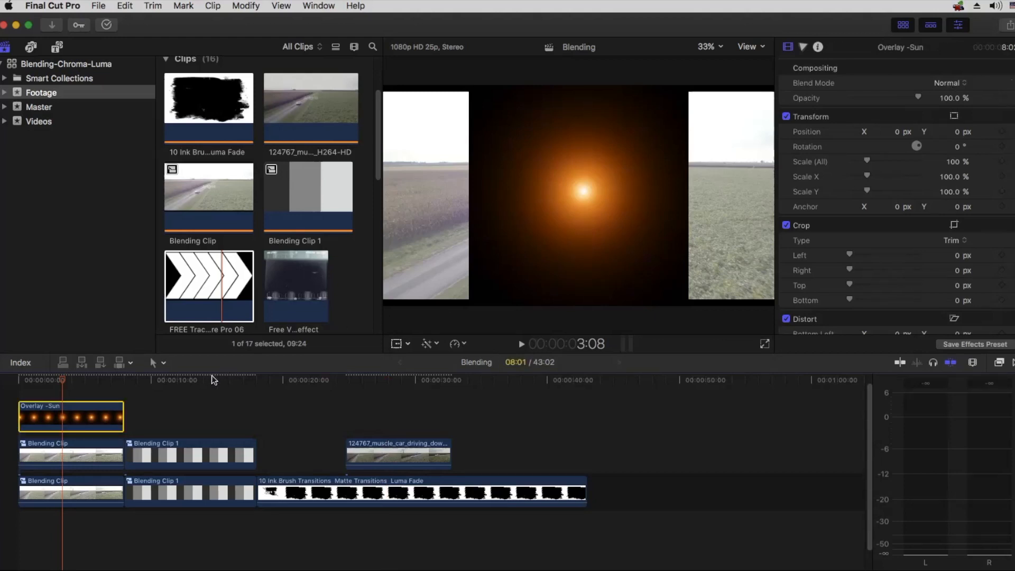
pyautogui.click(195, 379)
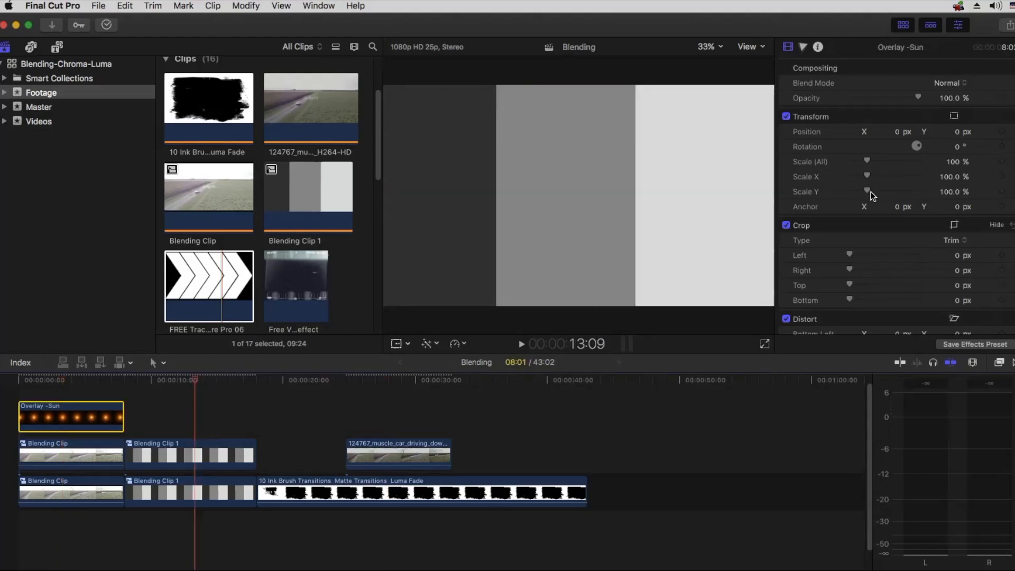
# - Compare the frame at 3:06 with and without the Overlay -Sun clip, and review the blend modes available for it
pyautogui.click(947, 82)
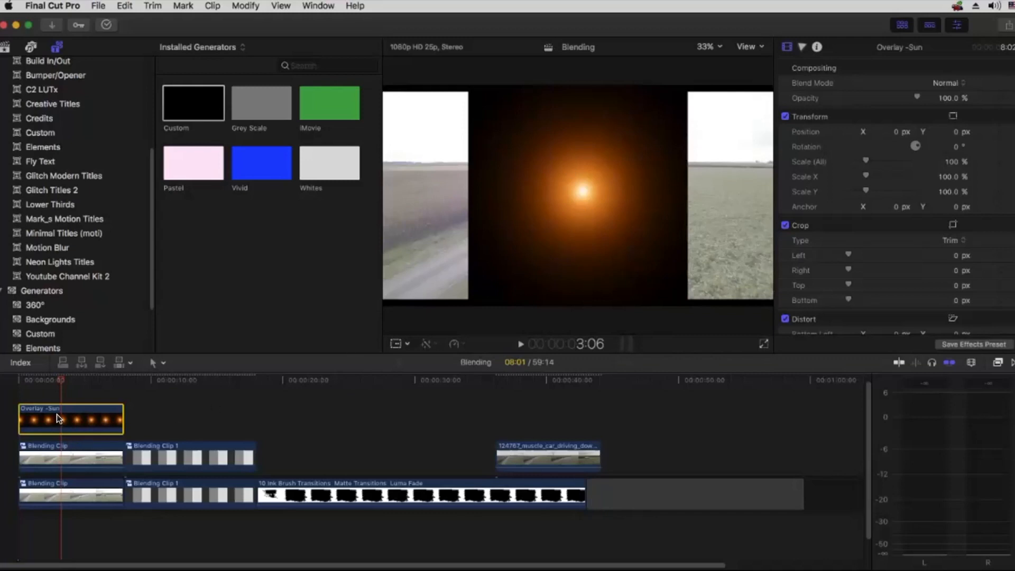
pyautogui.press('v')
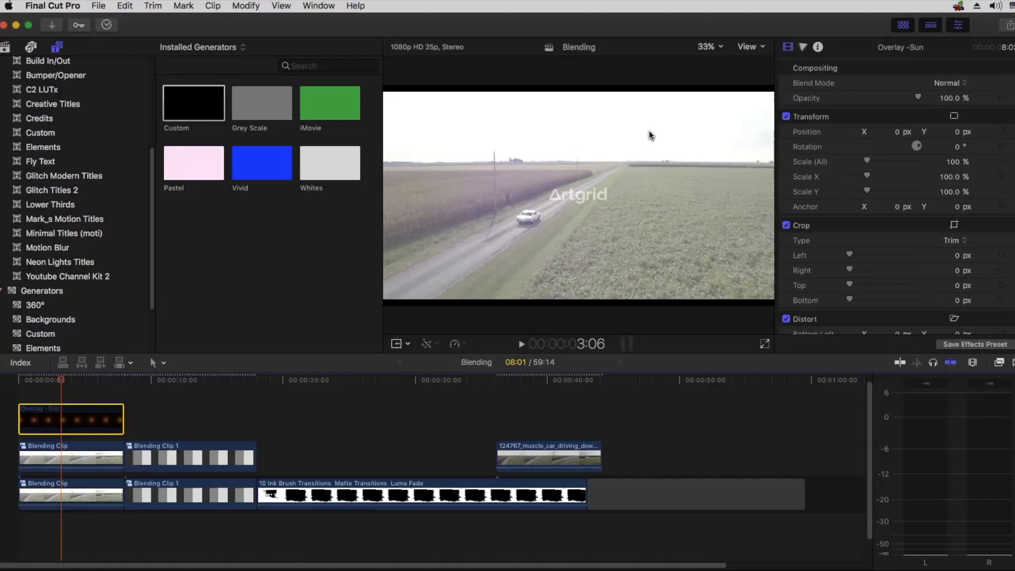
pyautogui.press('v')
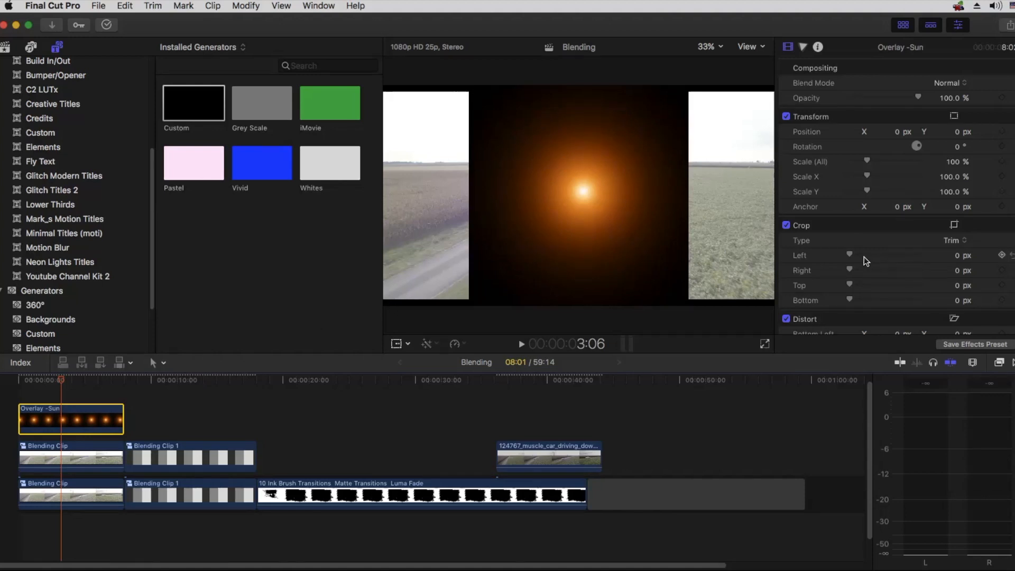
pyautogui.moveTo(854, 254); pyautogui.dragTo(826, 259)
pyautogui.click(949, 83)
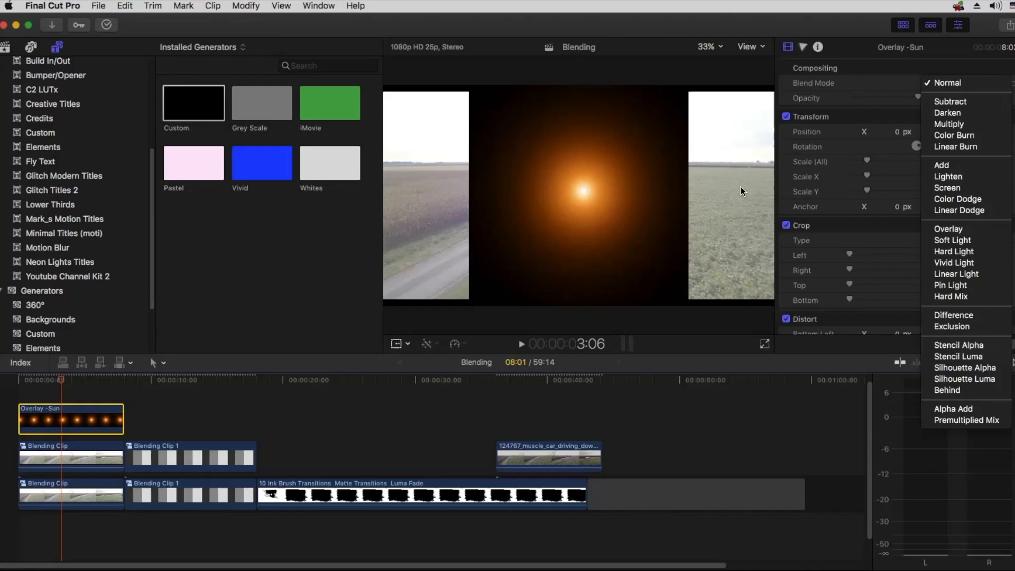
pyautogui.click(175, 410)
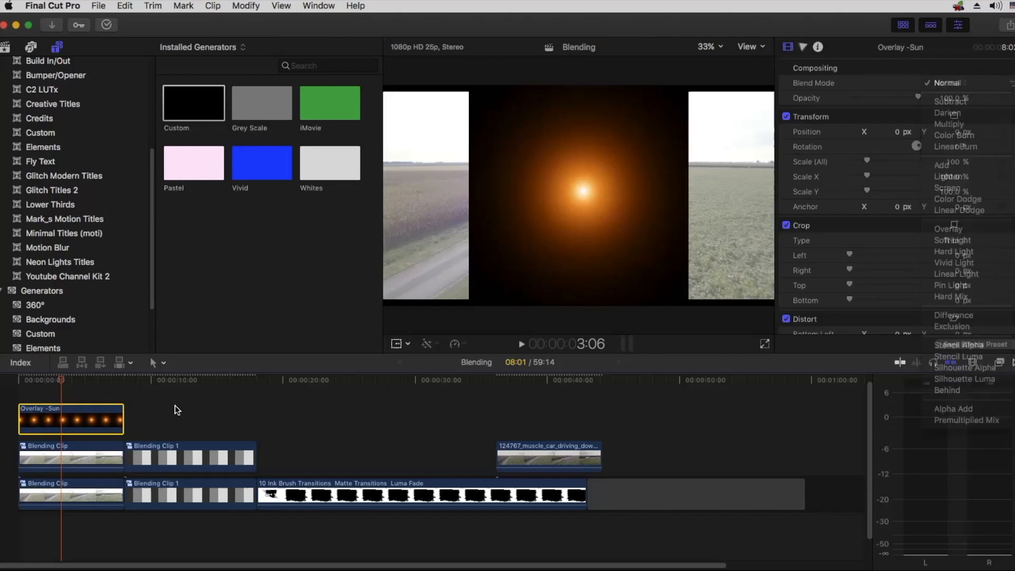
# - Replace the connected Blending Clip 1 with a copy of the one below it, and review the copy's available blend modes at 12:06
pyautogui.click(158, 385)
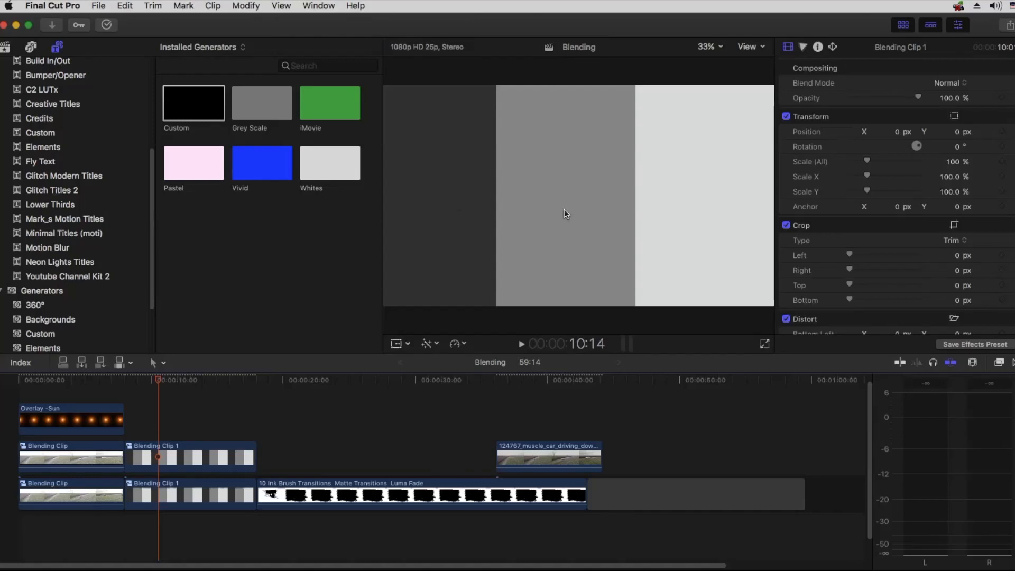
pyautogui.click(208, 449)
pyautogui.press('Delete')
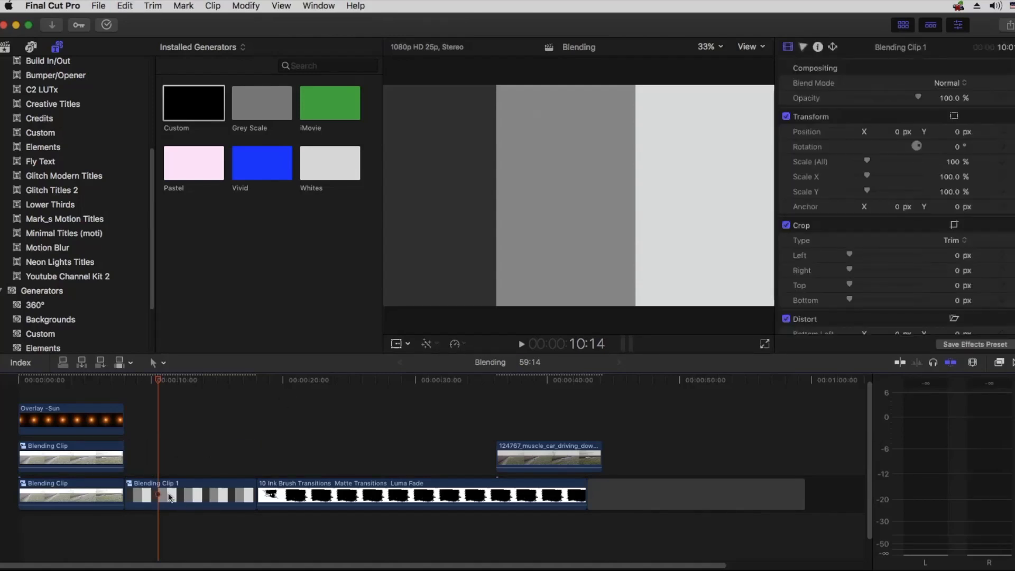
pyautogui.moveTo(186, 490); pyautogui.dragTo(188, 455)
pyautogui.click(180, 402)
pyautogui.click(186, 456)
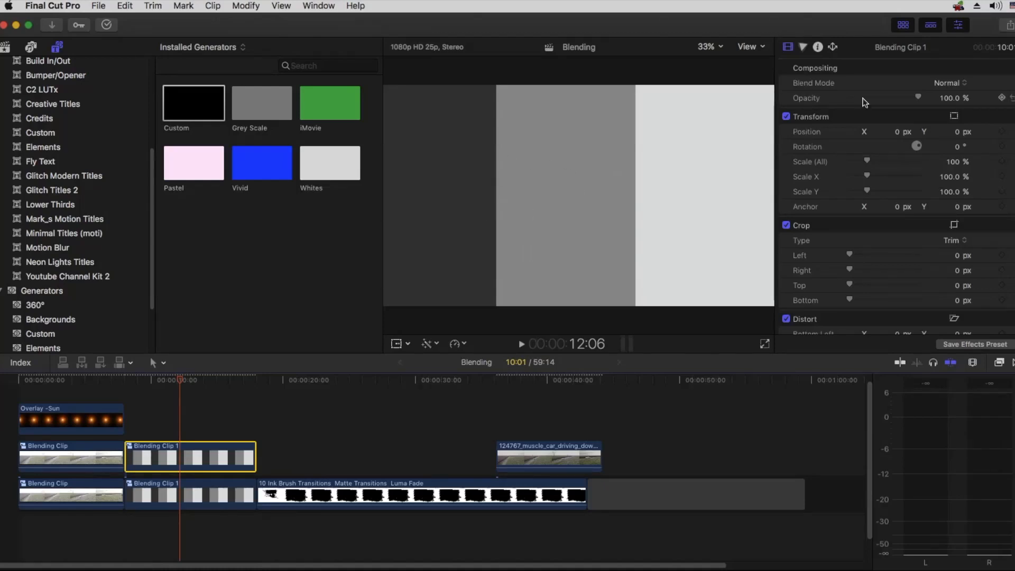
pyautogui.click(941, 81)
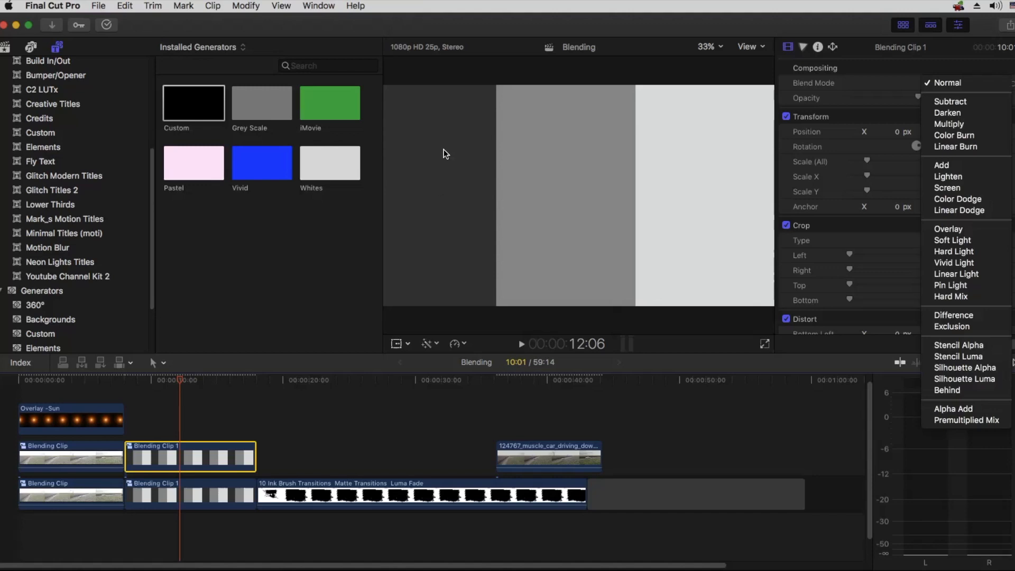
pyautogui.click(424, 173)
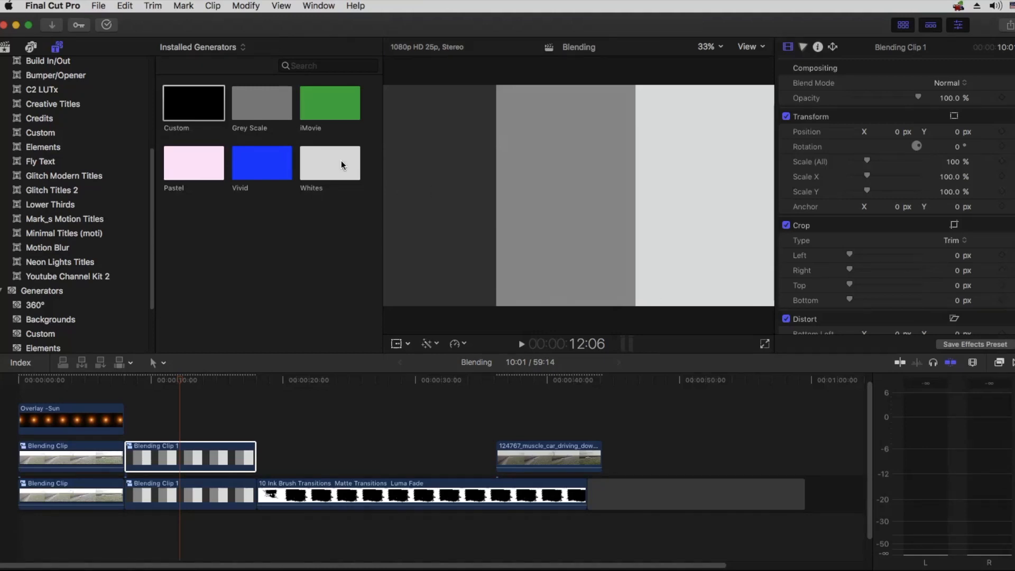
# - Stack two Grey Scale generators above the 10 Ink Brush Transitions clip and set the upper one's opacity to 50% while viewing 24:24
pyautogui.moveTo(252, 104)
pyautogui.mouseDown()
pyautogui.moveTo(344, 383)
pyautogui.moveTo(344, 434)
pyautogui.moveTo(328, 455)
pyautogui.moveTo(358, 414)
pyautogui.mouseUp()
pyautogui.click(348, 380)
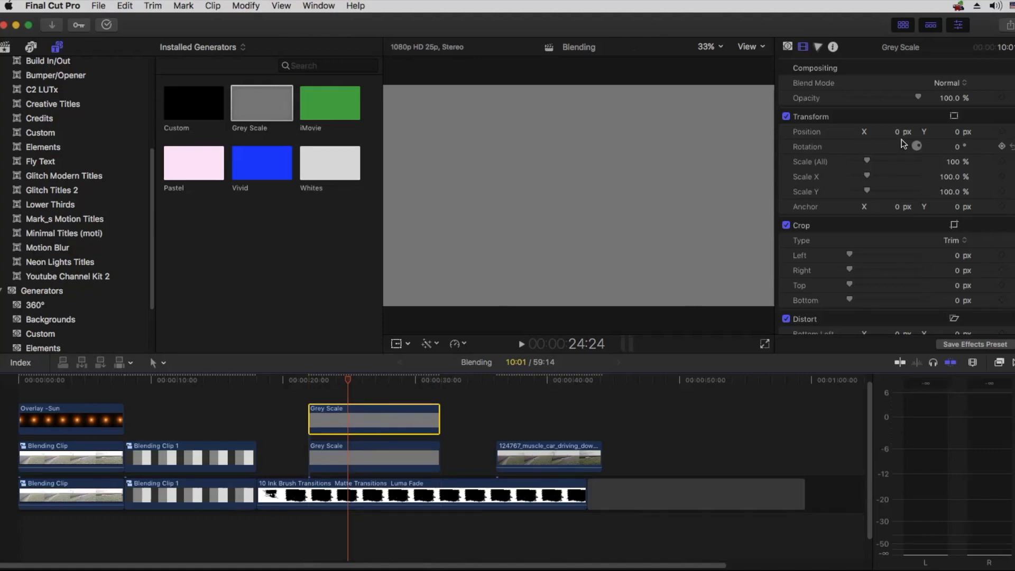
pyautogui.moveTo(917, 98); pyautogui.dragTo(887, 98)
pyautogui.click(947, 98)
pyautogui.write('50')
pyautogui.press('Return')
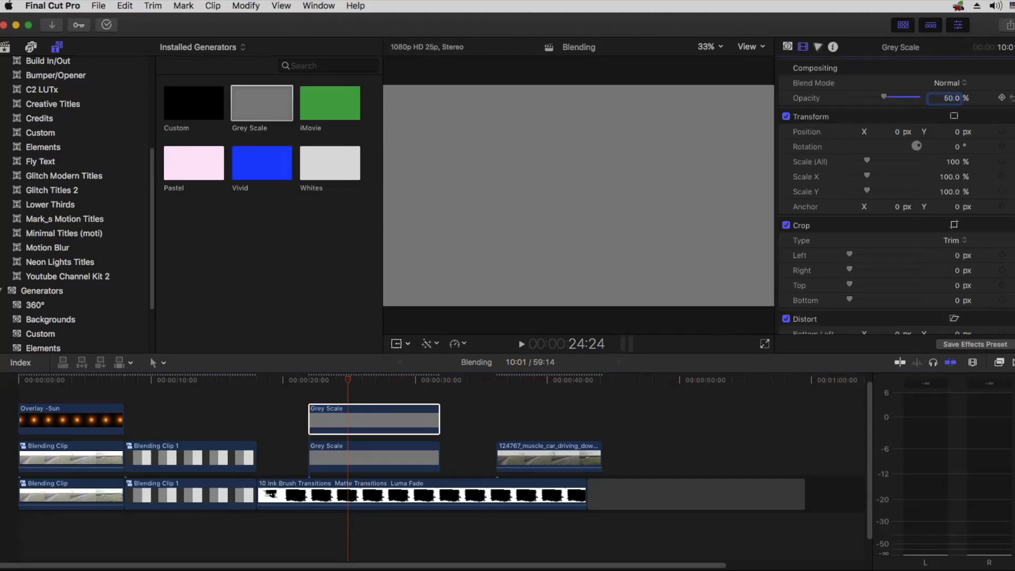
# - Disable the 10 Ink Brush Transitions clip and set the lower Grey Scale clip's opacity to 50%
pyautogui.click(352, 494)
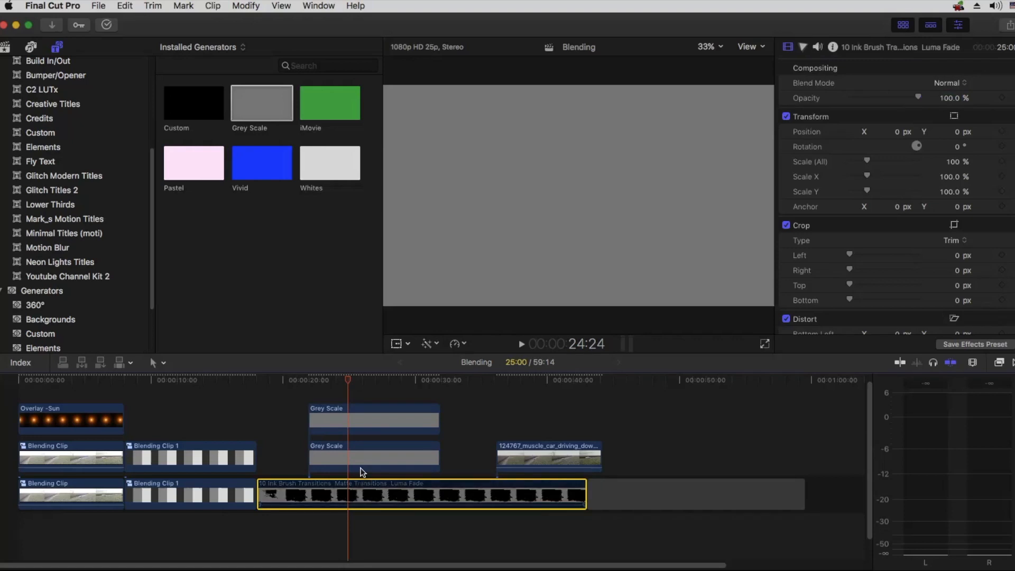
pyautogui.click(363, 472)
pyautogui.click(950, 97)
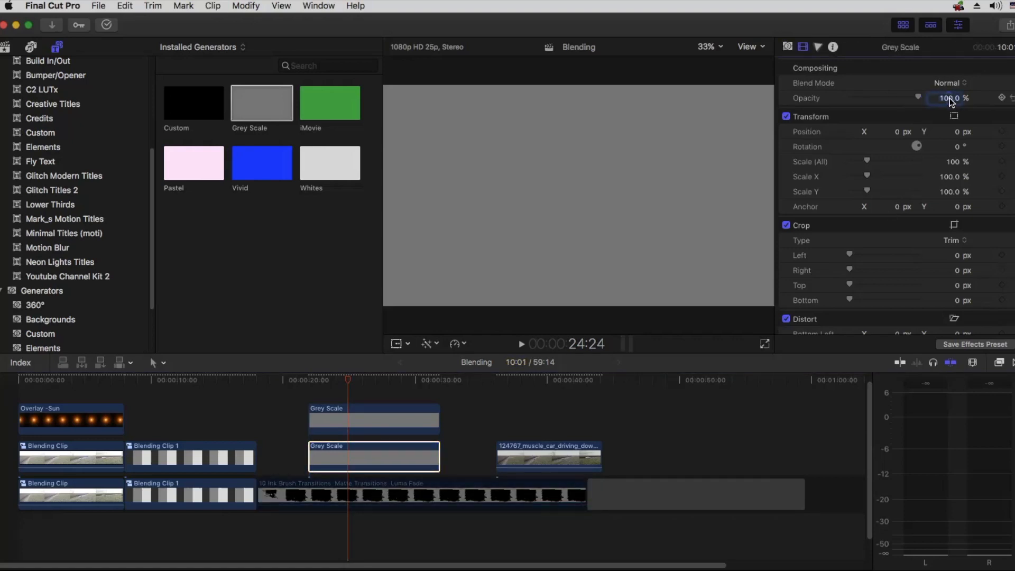
pyautogui.write('50')
pyautogui.press('Return')
# - Compare the frame with the upper Grey Scale clip repeatedly disabled and enabled, leaving it enabled
pyautogui.click(358, 425)
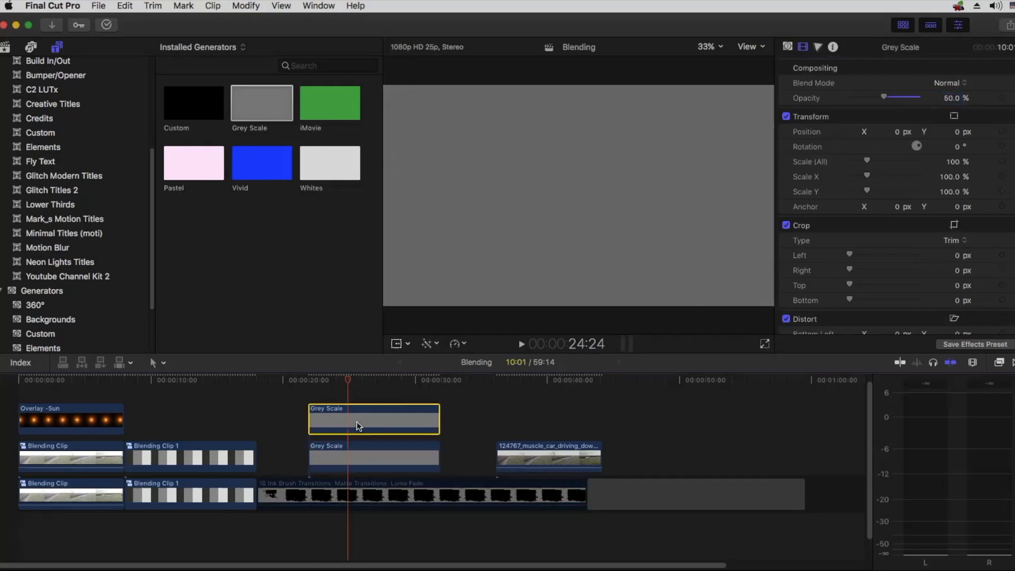
pyautogui.press('v')
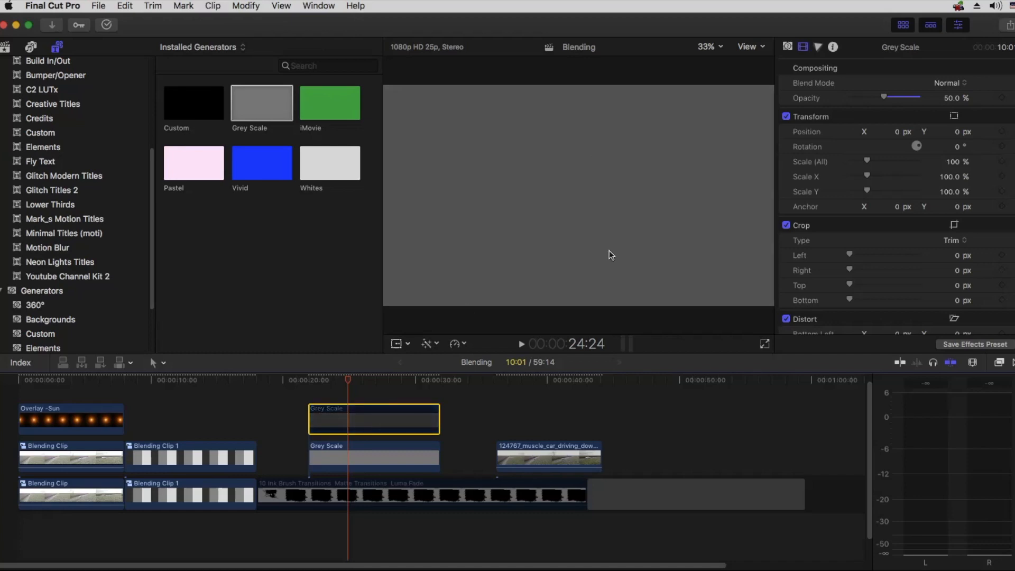
pyautogui.press('super+Down')
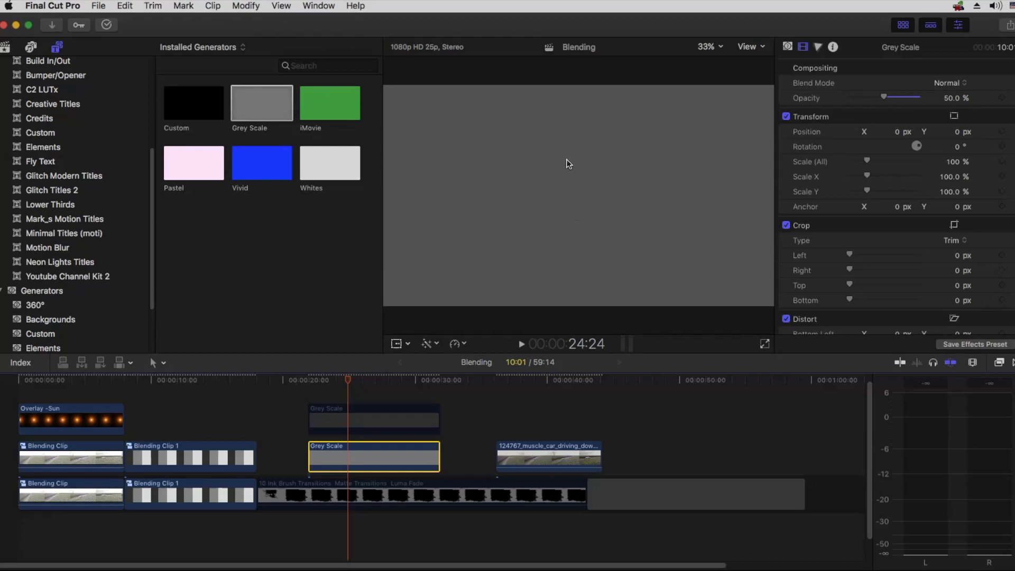
pyautogui.click(362, 411)
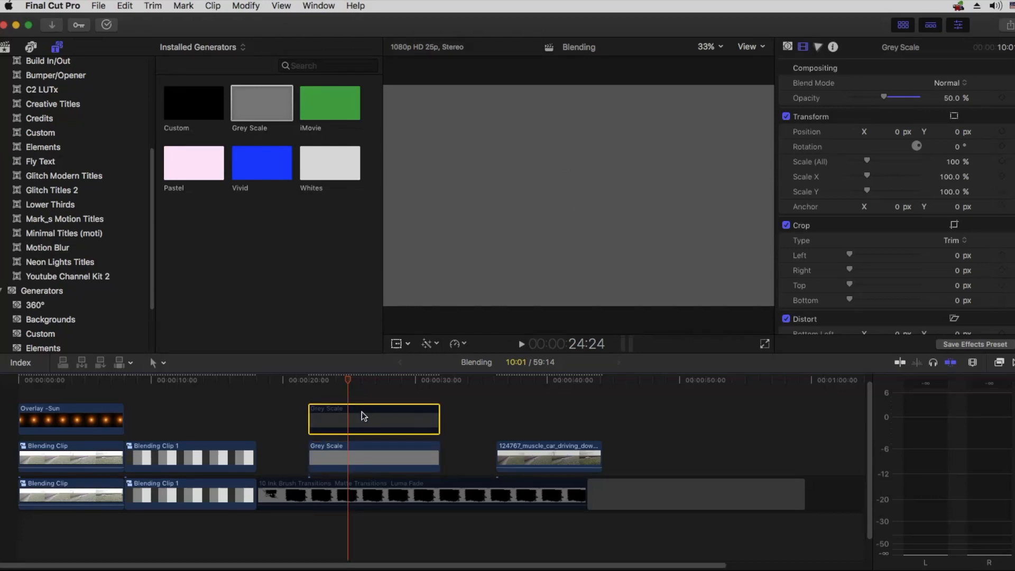
pyautogui.press('v')
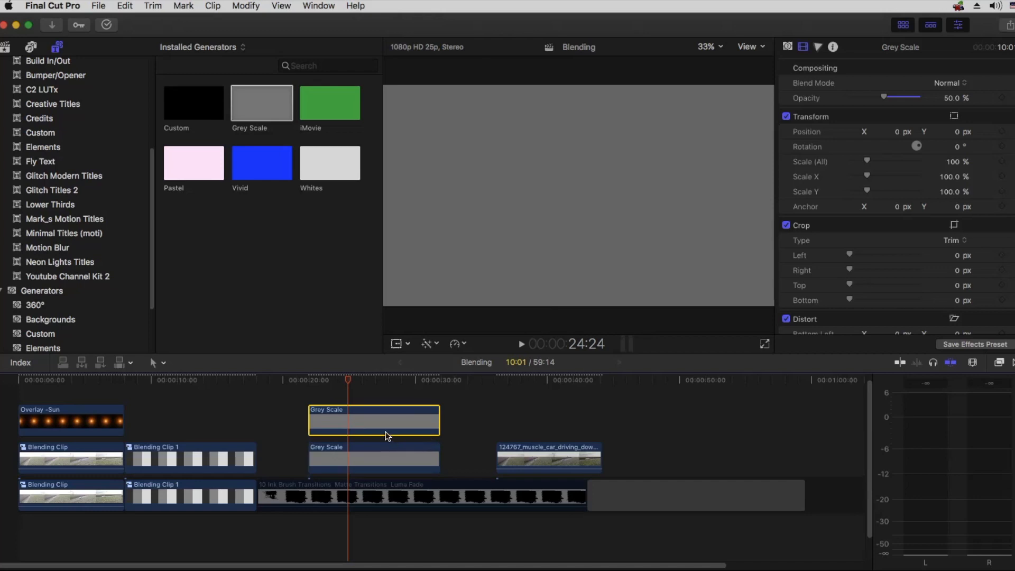
pyautogui.press('v')
pyautogui.press('v')
pyautogui.press('v')
pyautogui.press('v')
pyautogui.press('v')
pyautogui.press('v')
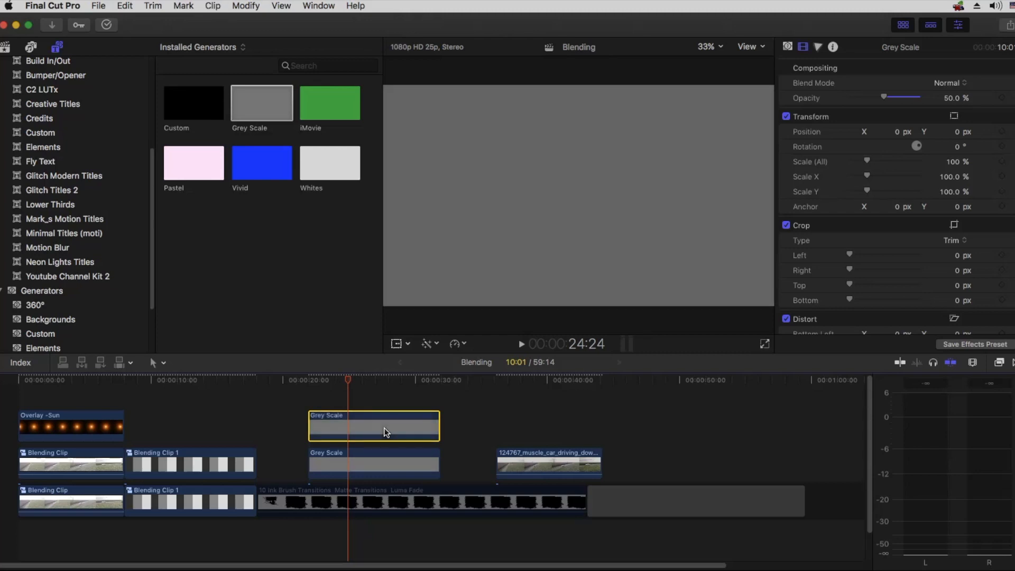
# - Stack several more copies of the 50% opacity Grey Scale clip above the existing two
pyautogui.moveTo(360, 424)
pyautogui.mouseDown()
pyautogui.moveTo(364, 382)
pyautogui.moveTo(380, 424)
pyautogui.mouseUp()
pyautogui.scroll(3, 386, 417)
pyautogui.scroll(3, 390, 421)
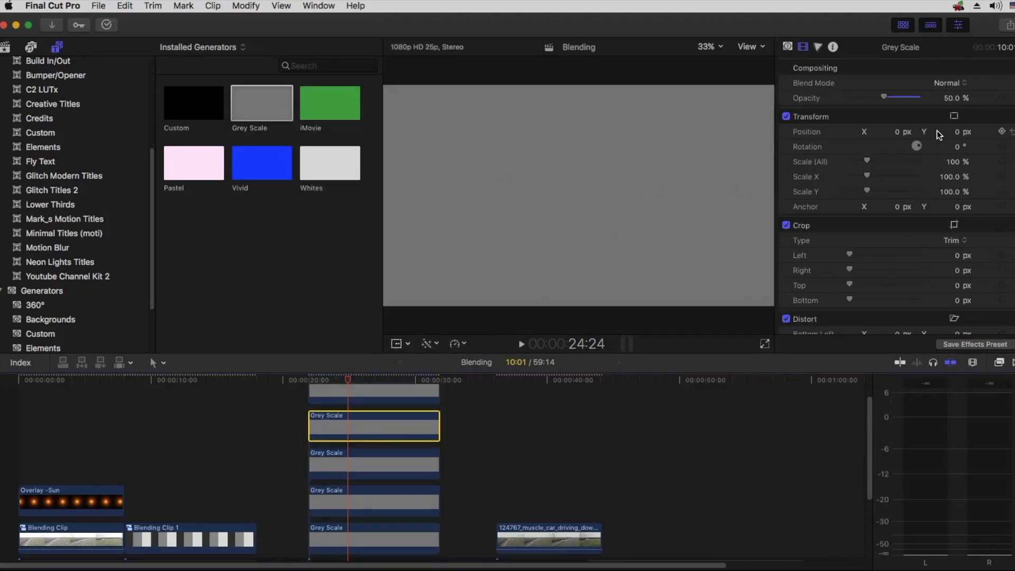
# - Delete all the stacked Grey Scale clips from the timeline
pyautogui.moveTo(472, 394); pyautogui.dragTo(369, 525)
pyautogui.press('Delete')
pyautogui.press('super+4')
# - View the frame at 11:09 and set the connected Blending Clip 1's blend mode to Multiply
pyautogui.click(169, 382)
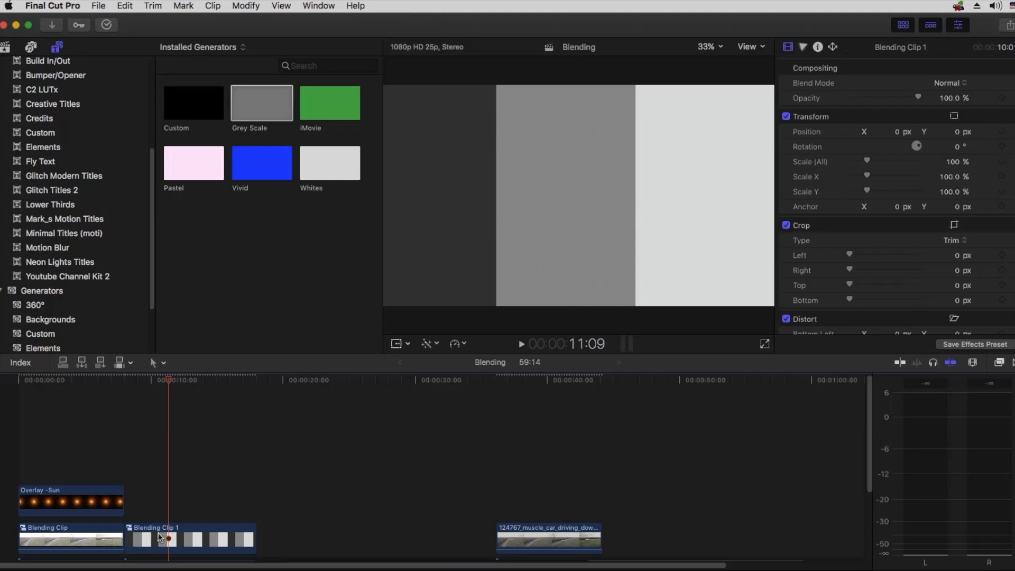
pyautogui.click(180, 536)
pyautogui.scroll(-3, 293, 439)
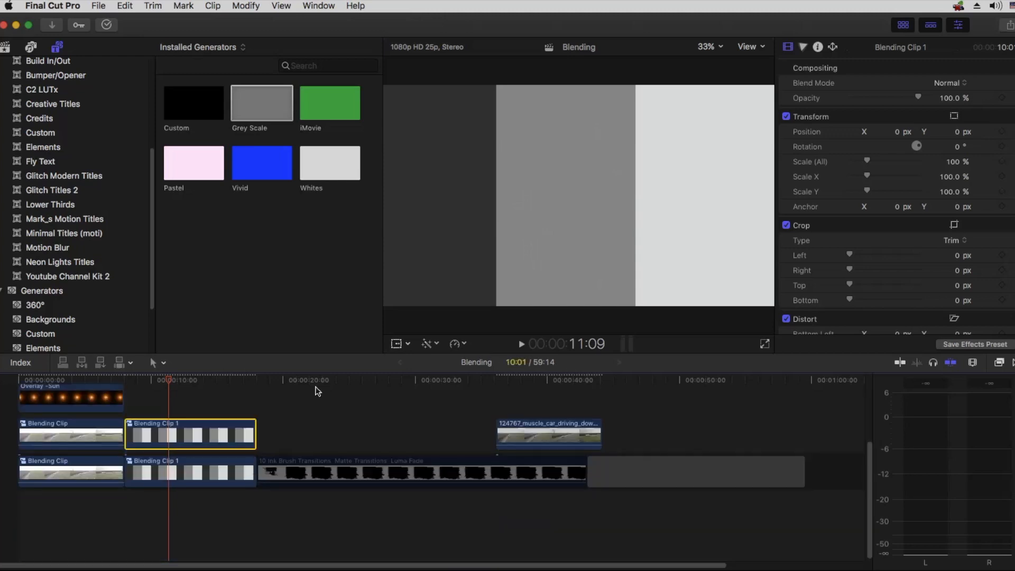
pyautogui.click(950, 83)
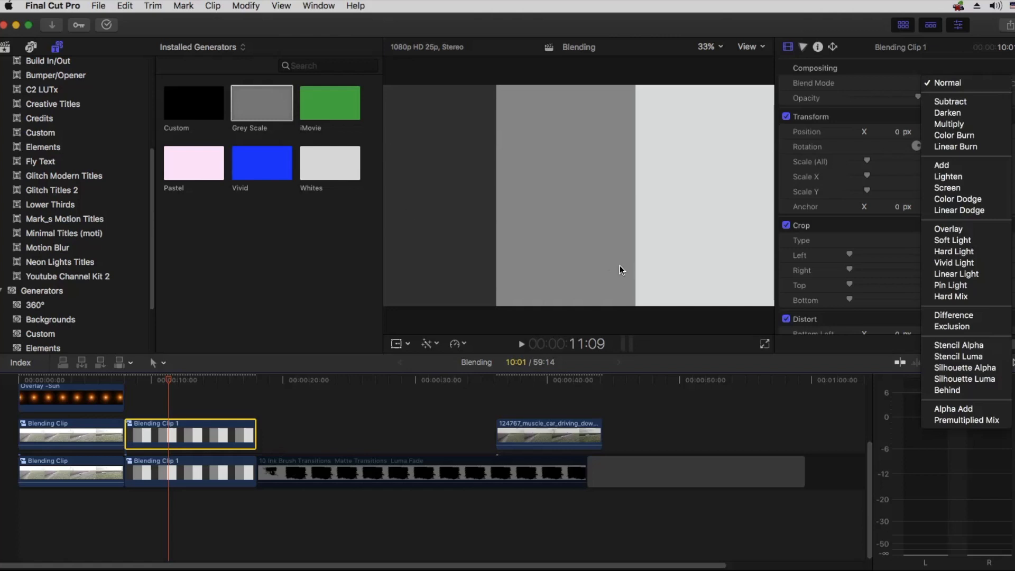
pyautogui.click(964, 125)
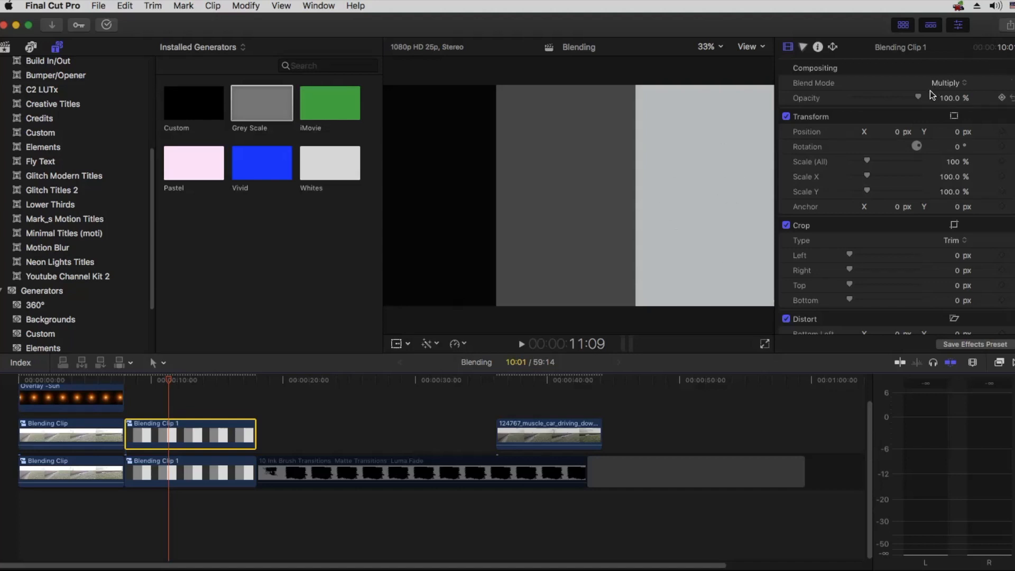
# - Fade the Multiply-blended Blending Clip 1 to 0% opacity and bring it back to 100%
pyautogui.moveTo(917, 99); pyautogui.dragTo(968, 101)
pyautogui.moveTo(918, 99); pyautogui.dragTo(830, 96)
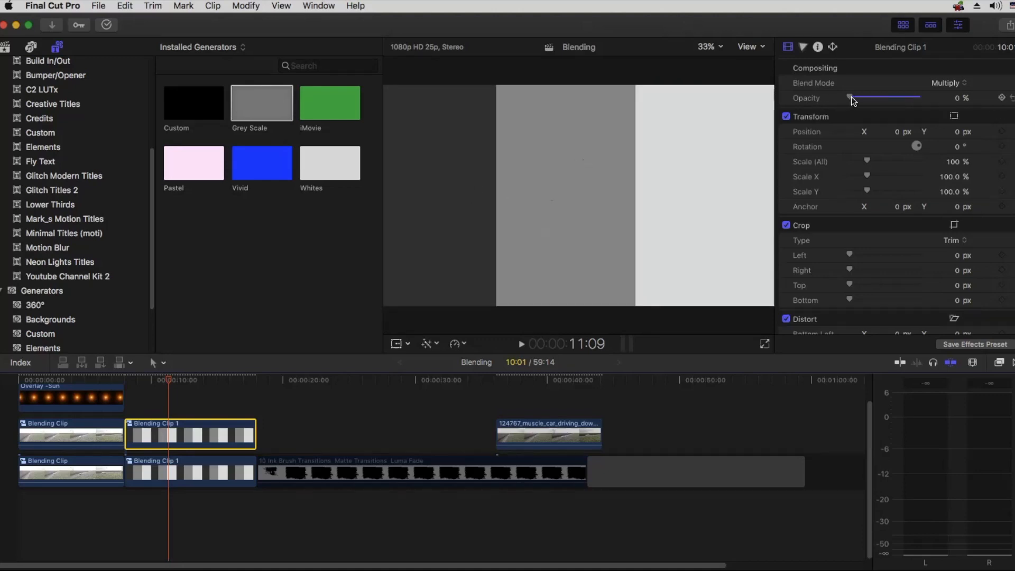
pyautogui.moveTo(850, 97); pyautogui.dragTo(940, 95)
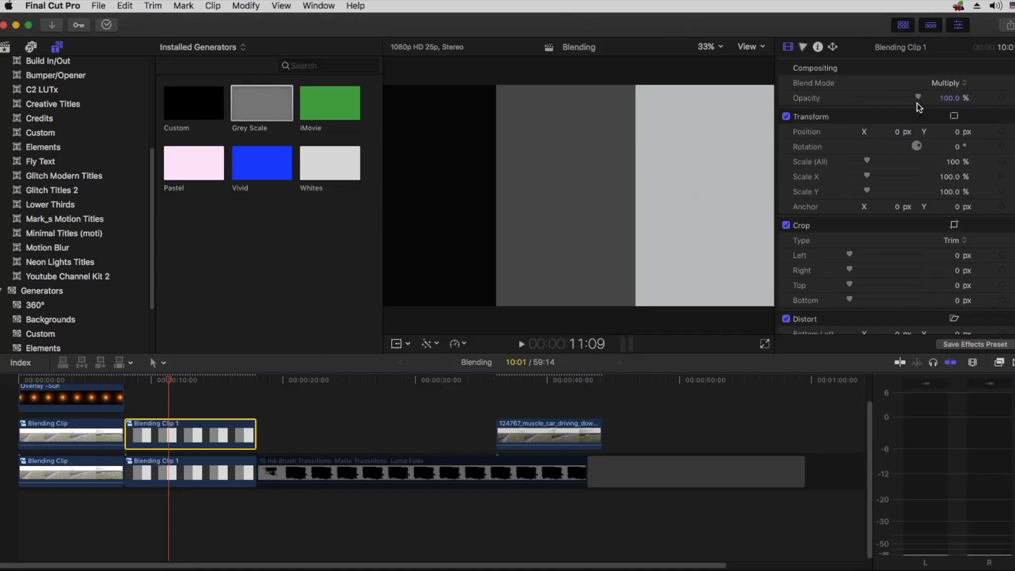
# - Set the upper Blending Clip 1's blend mode to Screen, and take its opacity down to 0% and back to 100%
pyautogui.click(937, 82)
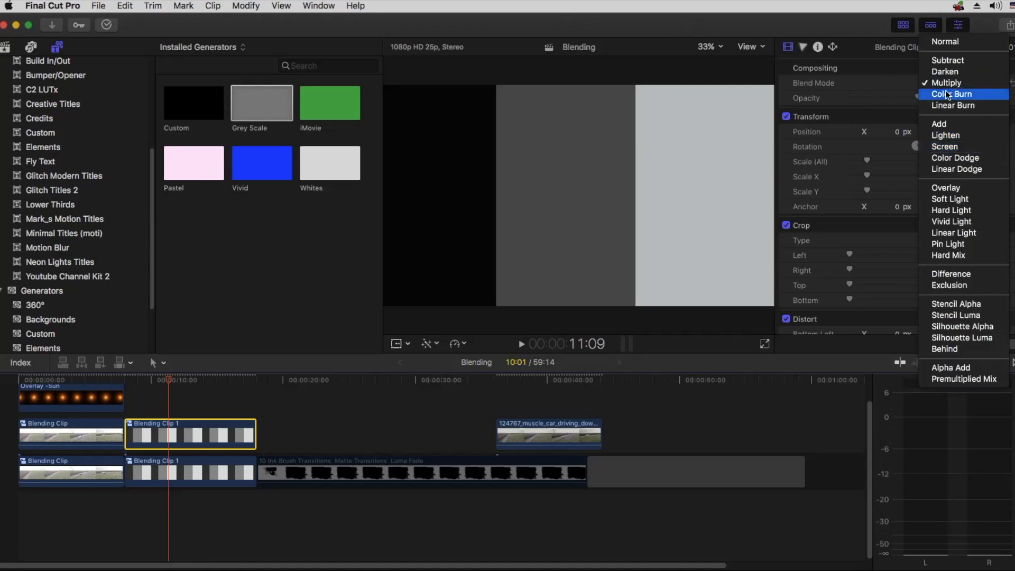
pyautogui.click(945, 146)
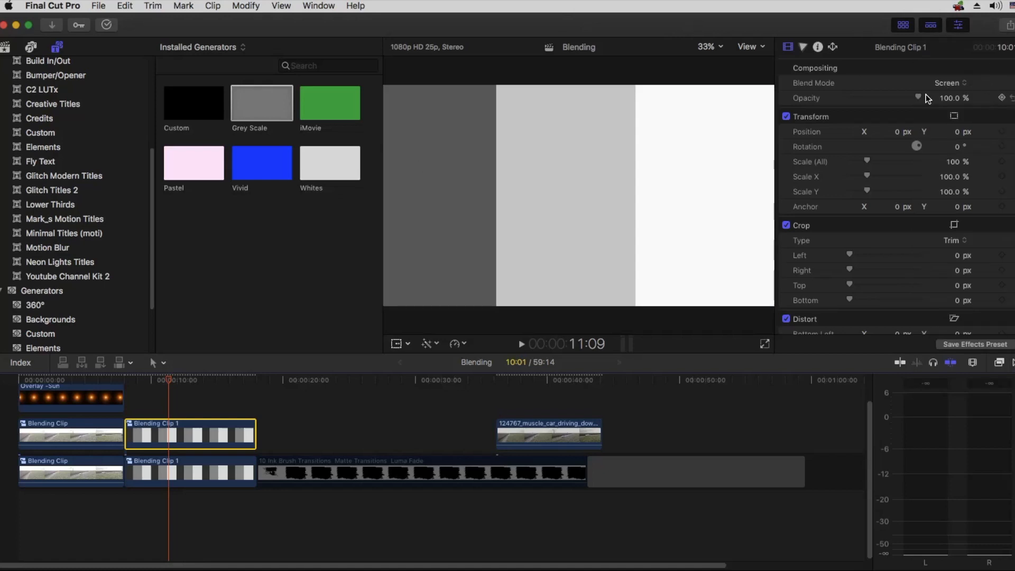
pyautogui.moveTo(919, 98); pyautogui.dragTo(850, 99)
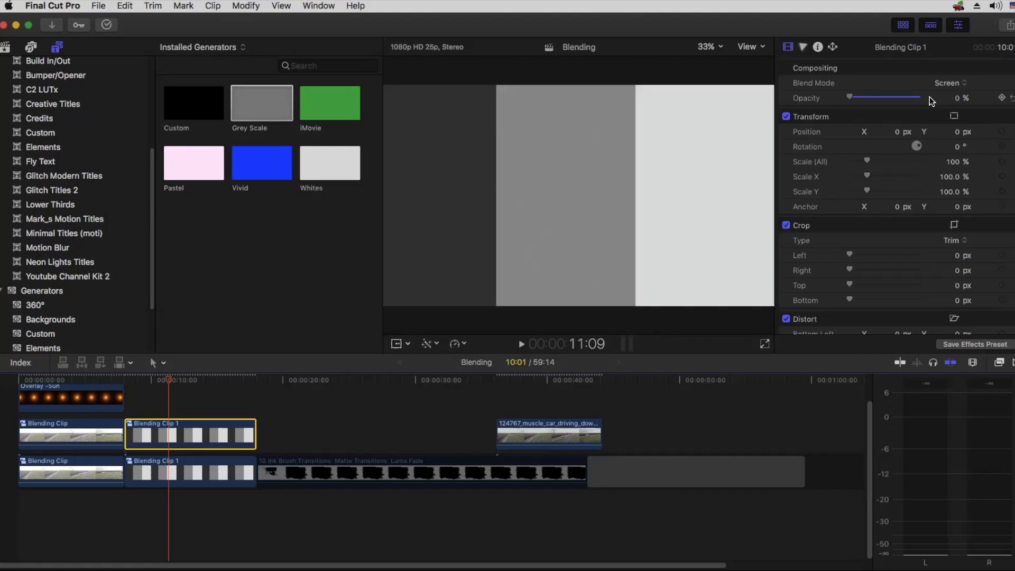
pyautogui.moveTo(854, 97); pyautogui.dragTo(916, 97)
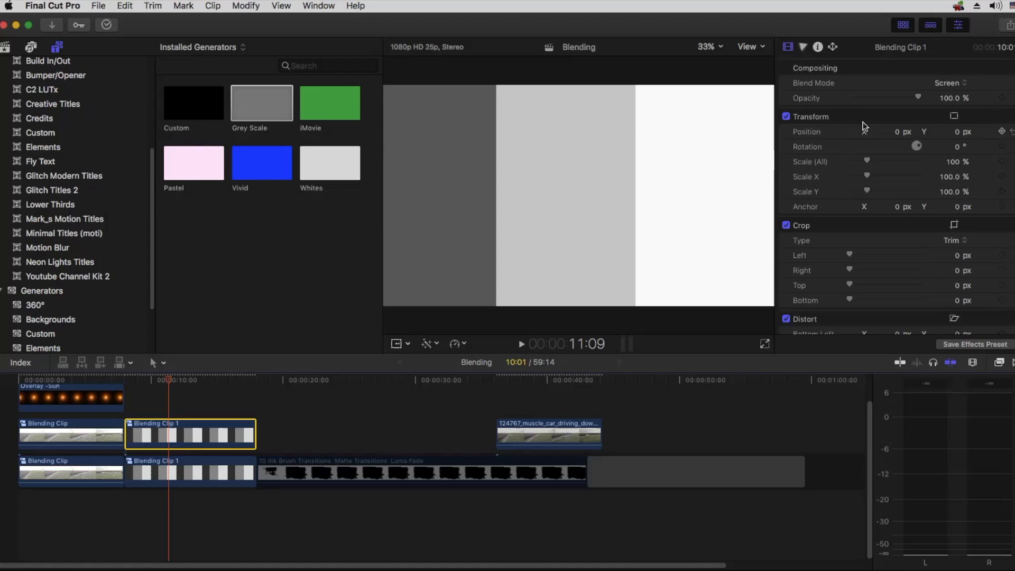
# - Set the upper Blending Clip 1's blend mode to Soft Light, leave its opacity at 100%, and review the neighbouring blend modes
pyautogui.click(949, 83)
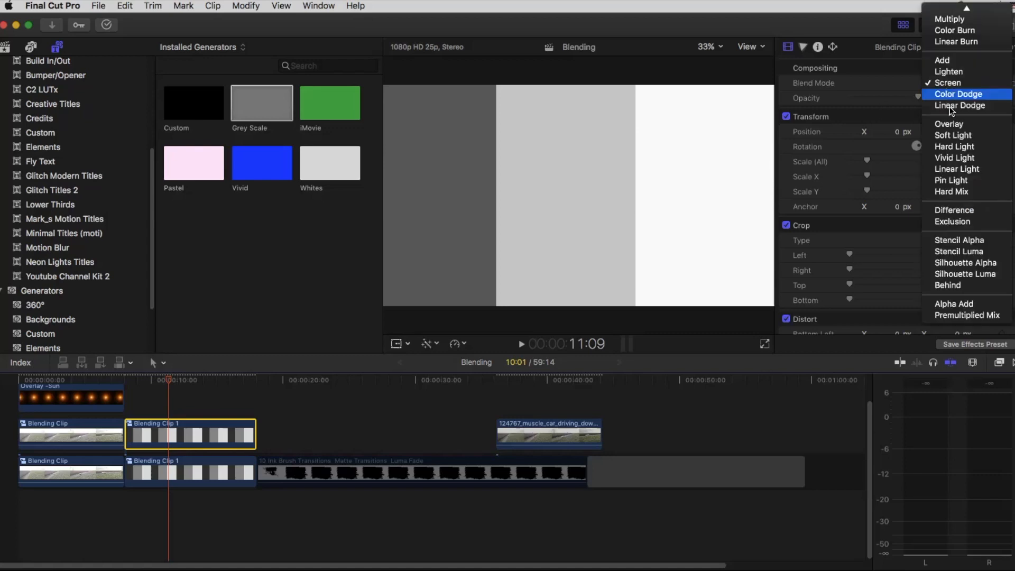
pyautogui.click(951, 136)
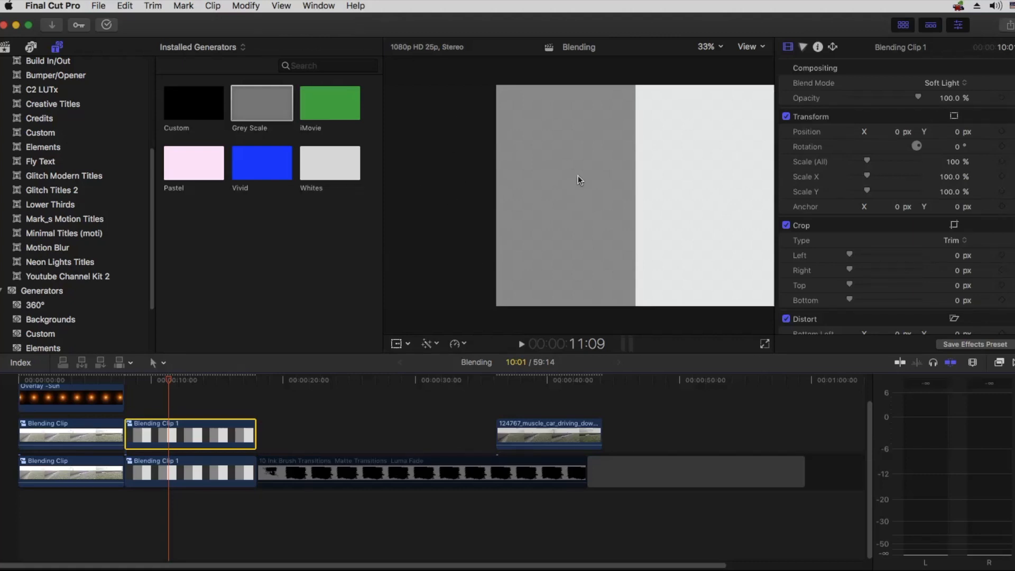
pyautogui.moveTo(911, 97); pyautogui.dragTo(955, 106)
pyautogui.click(935, 83)
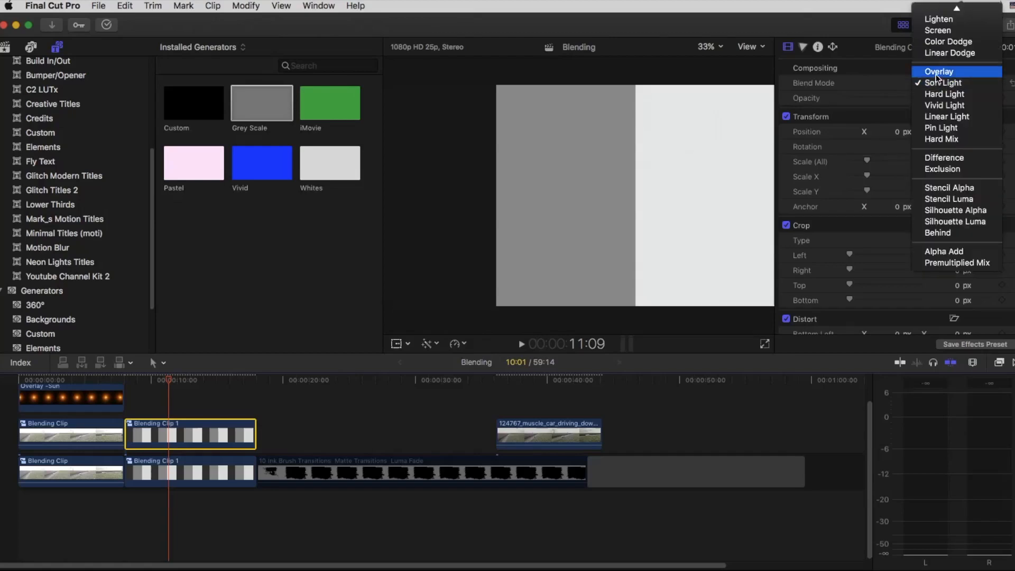
pyautogui.click(935, 78)
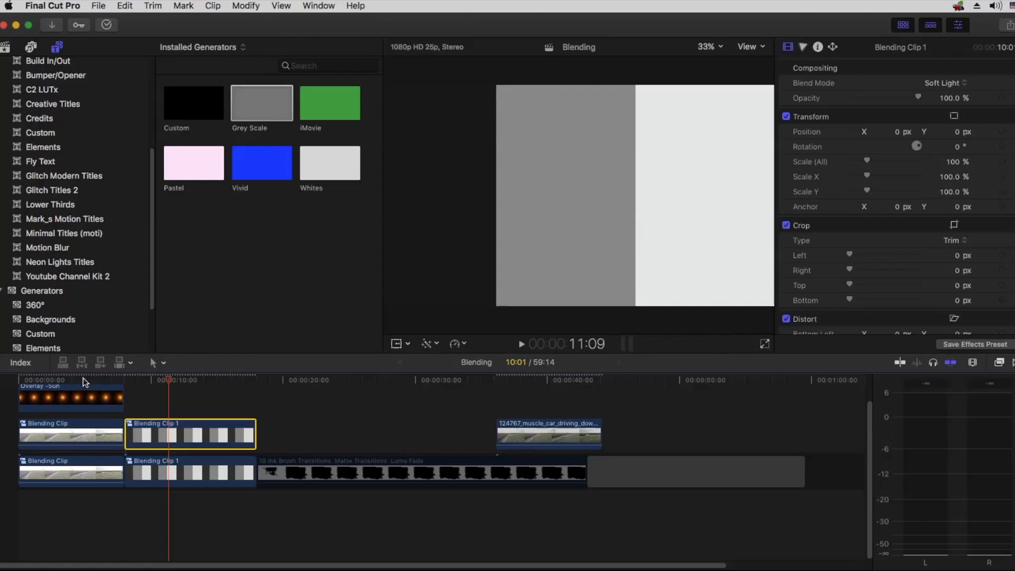
# - Move the Overlay -Sun clip to about 27 seconds above the ink brush clip, and view the frame at 3:16
pyautogui.moveTo(65, 397); pyautogui.dragTo(426, 418)
pyautogui.click(67, 380)
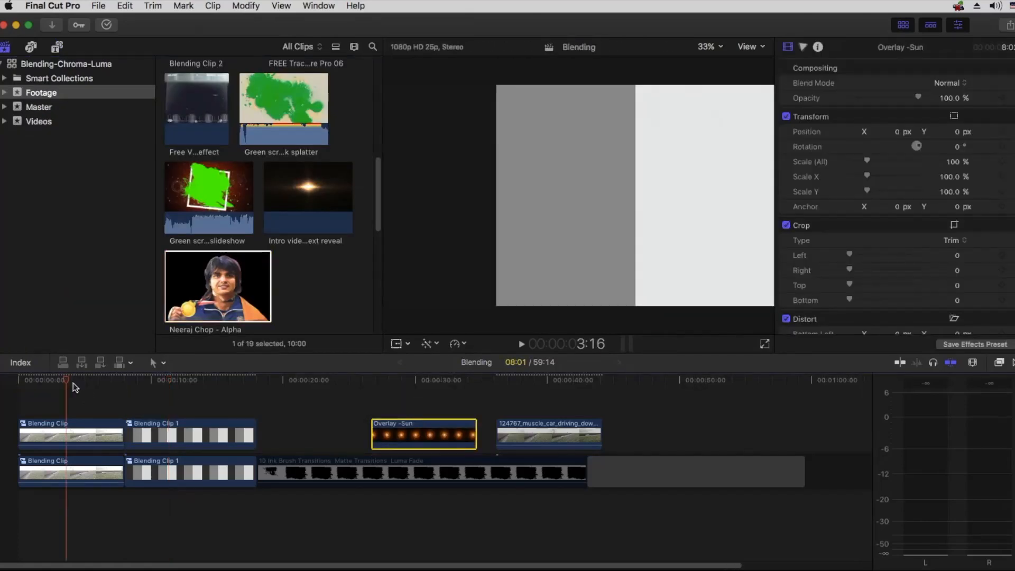
# - Replace the upper Blending Clip with a duplicate of the primary storyline's Blending Clip stacked directly above it
pyautogui.click(61, 432)
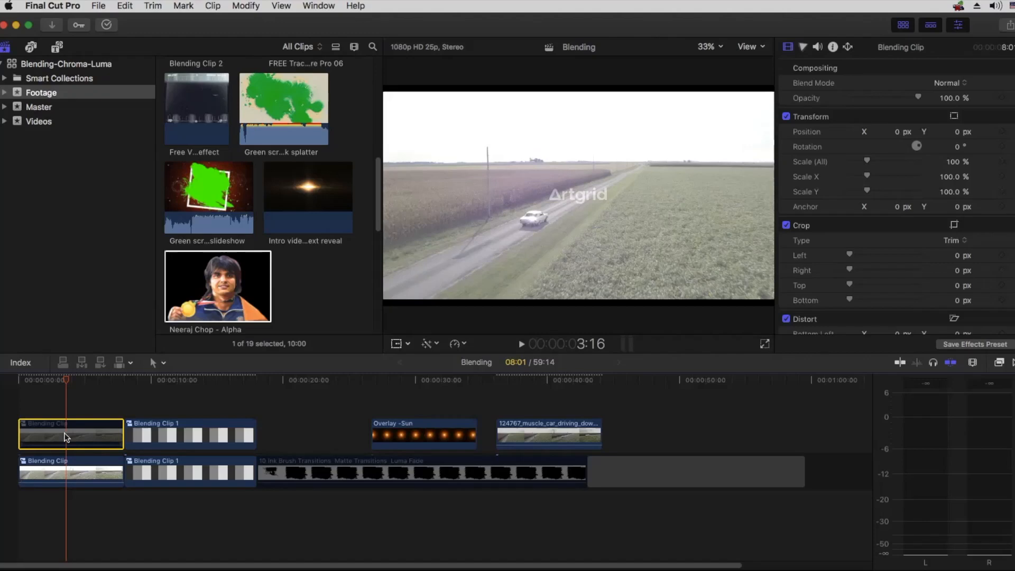
pyautogui.press('Delete')
pyautogui.click(63, 473)
pyautogui.moveTo(62, 472); pyautogui.dragTo(62, 440)
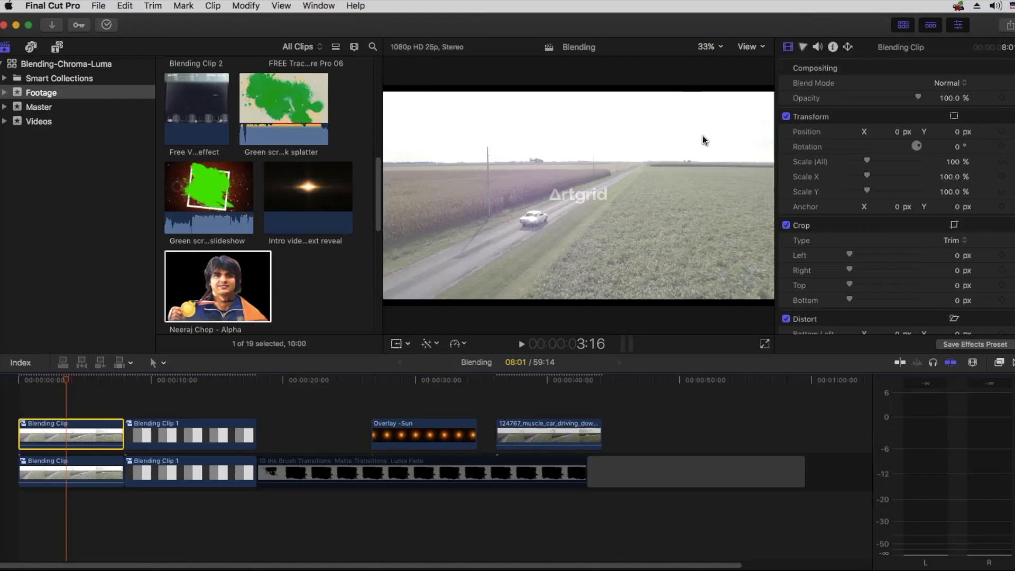
# - Set the upper Blending Clip's blend mode to Multiply, try lower opacities and return the opacity to 100%
pyautogui.click(947, 83)
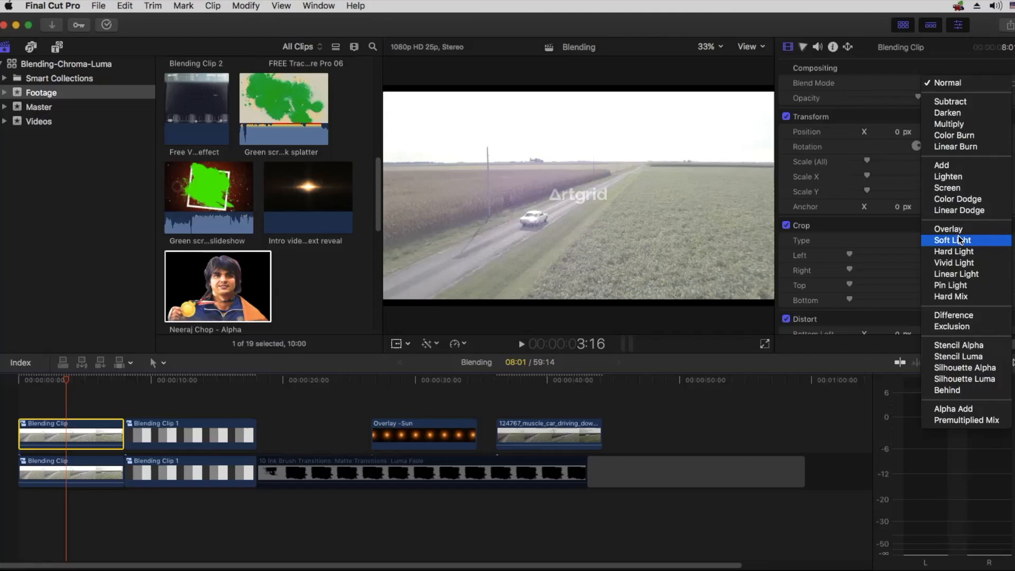
pyautogui.click(951, 124)
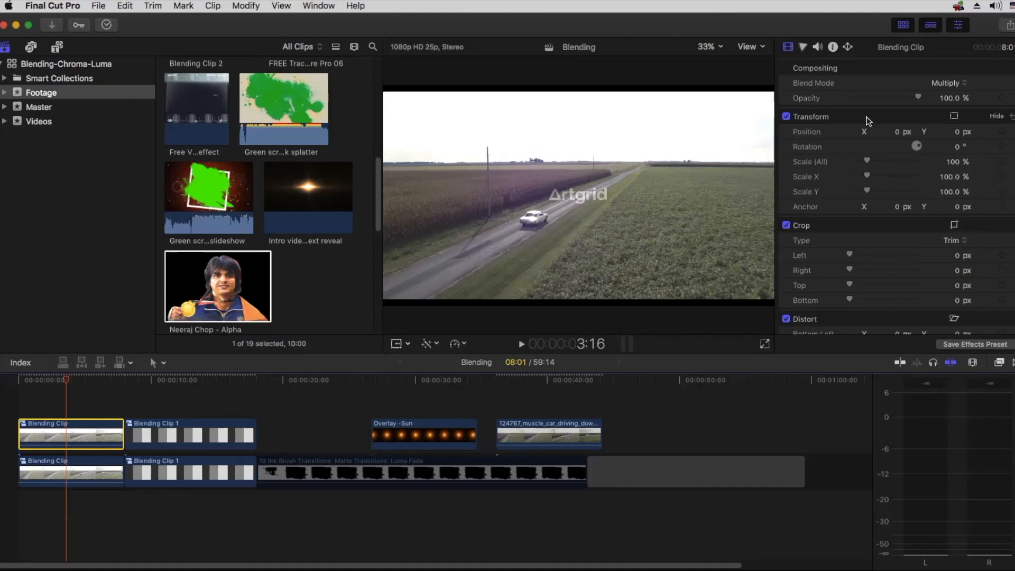
pyautogui.moveTo(911, 102); pyautogui.dragTo(808, 112)
pyautogui.press('super+z')
pyautogui.moveTo(952, 98); pyautogui.dragTo(934, 96)
pyautogui.press('super+z')
pyautogui.moveTo(915, 98); pyautogui.dragTo(963, 103)
# - Review the available blend modes, and compare the picture with the upper Blending Clip disabled and re-enabled
pyautogui.click(938, 84)
pyautogui.press('Up')
pyautogui.press('Up')
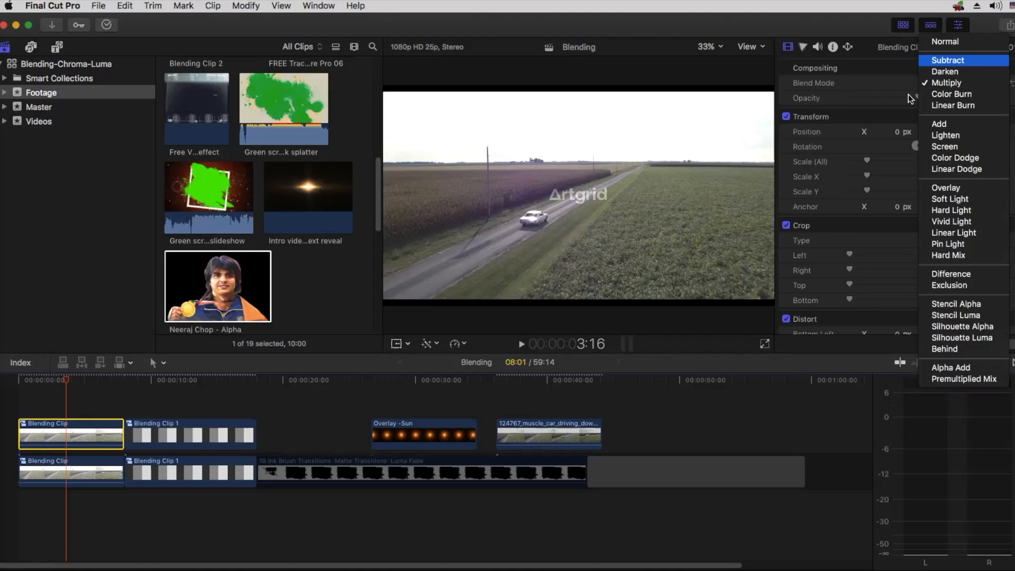
pyautogui.click(568, 244)
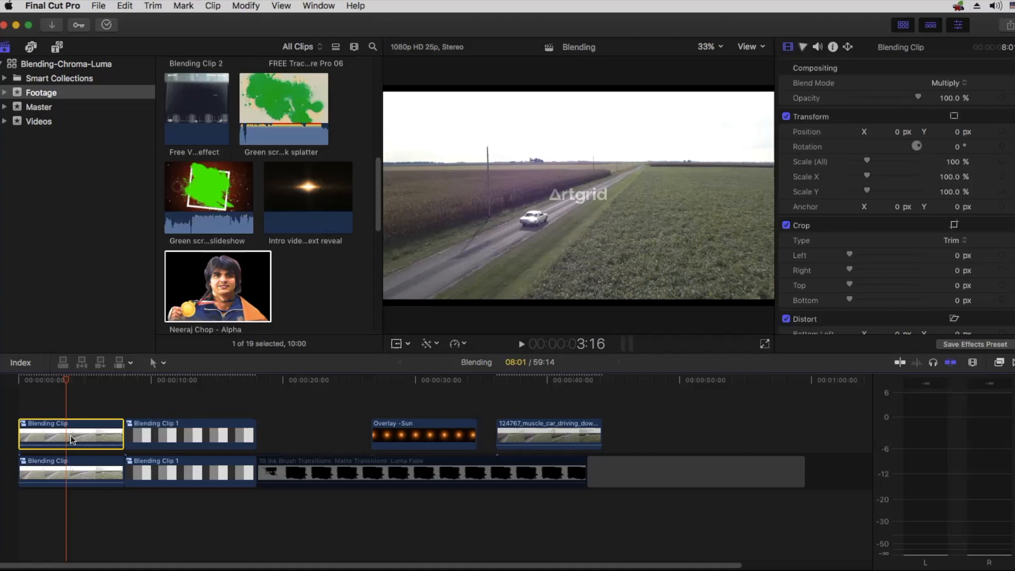
pyautogui.press('v')
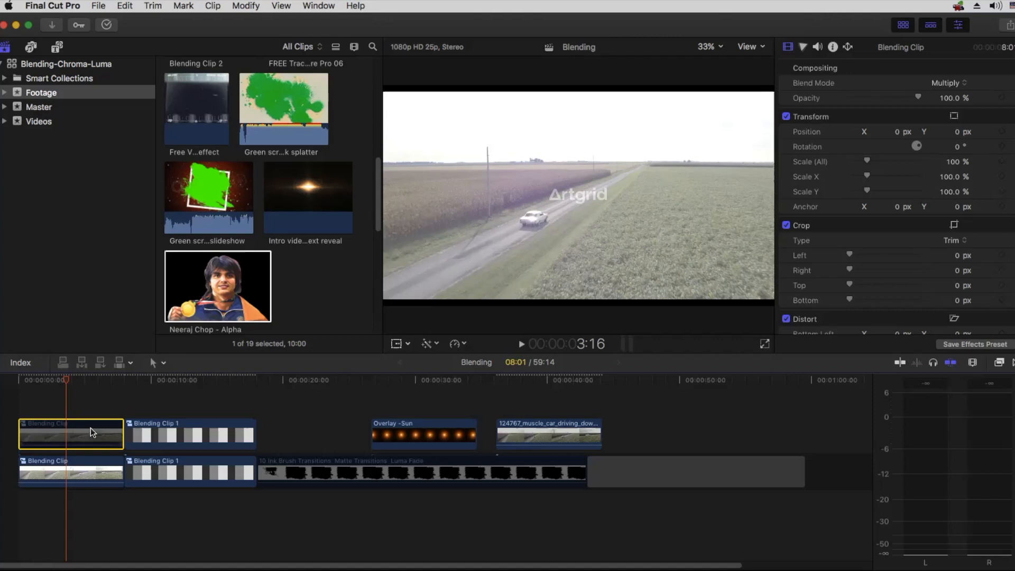
pyautogui.press('v')
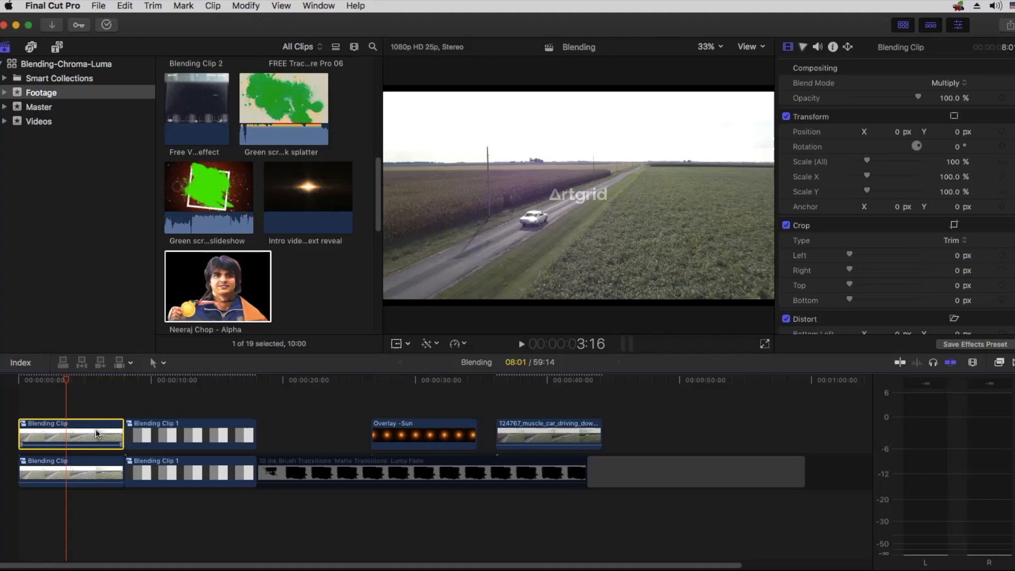
# - Set the upper Blending Clip's blend mode to Subtract, and move the clip to about 49 seconds above the gap
pyautogui.click(947, 83)
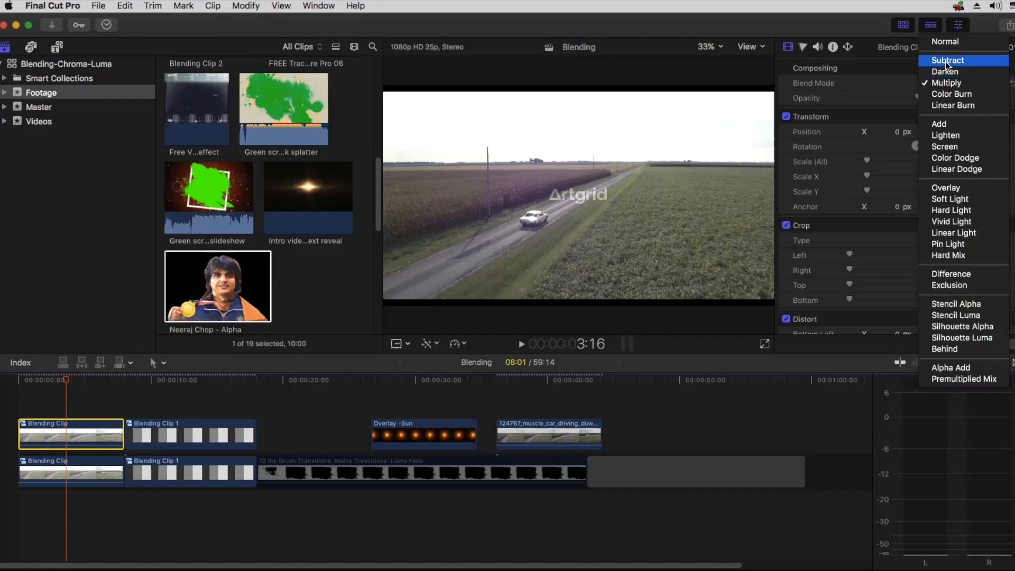
pyautogui.click(948, 61)
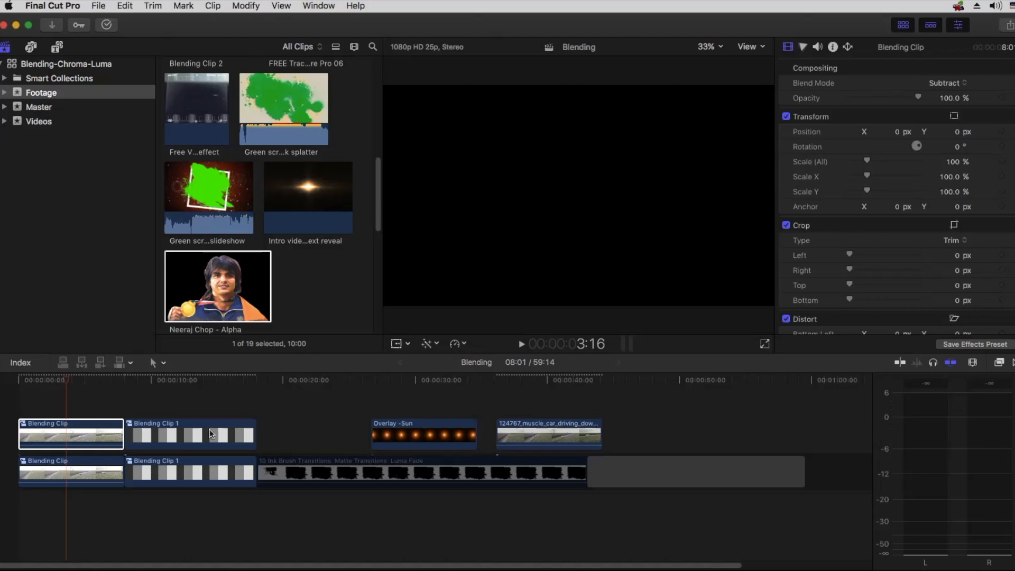
pyautogui.moveTo(71, 482)
pyautogui.moveTo(60, 433); pyautogui.dragTo(705, 414)
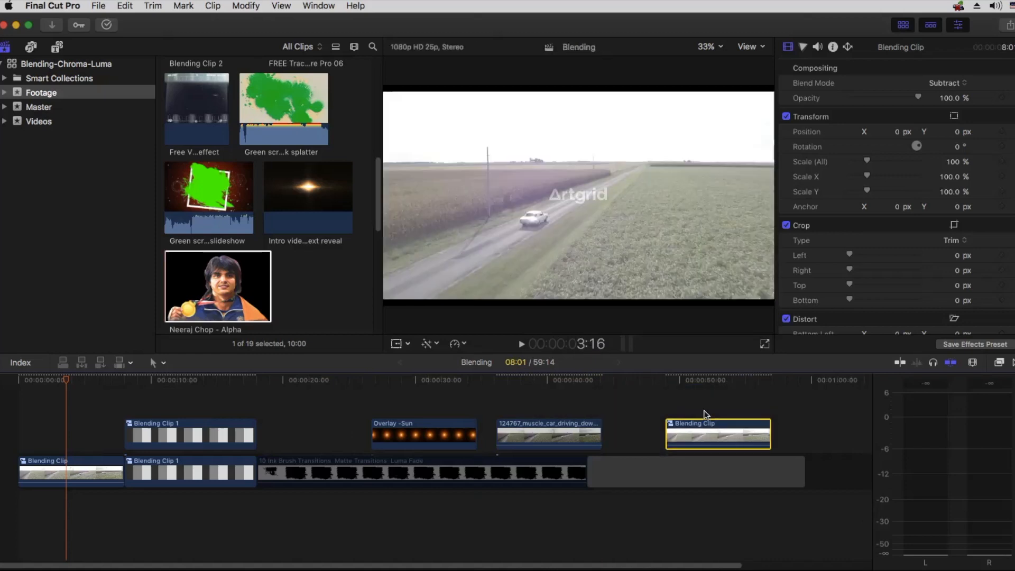
# - Connect a freeze frame of the Videos event's To Add Overlay clip at 8:03 above Blending Clip, starting at 3:16
pyautogui.click(43, 108)
pyautogui.click(48, 122)
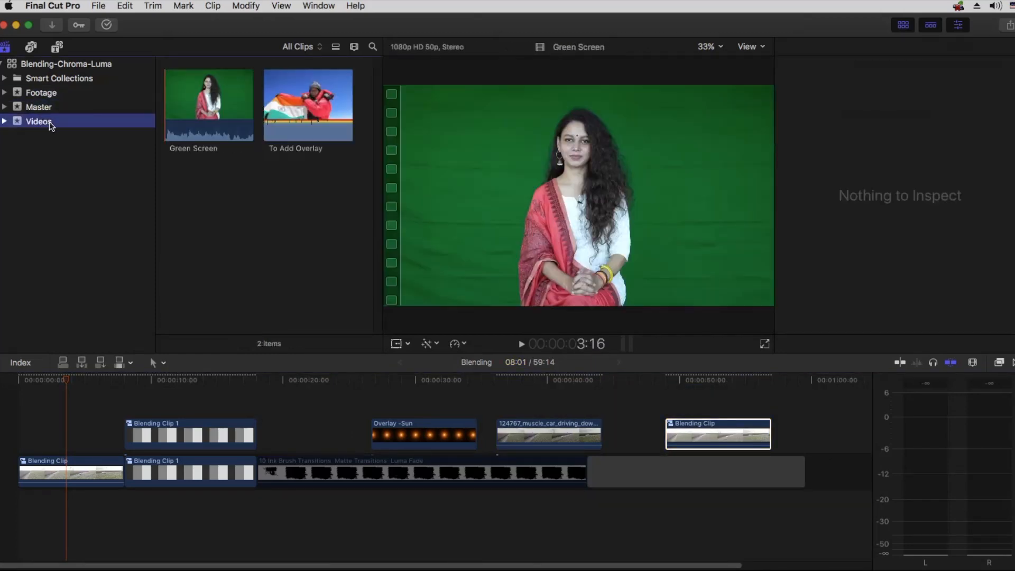
pyautogui.click(268, 99)
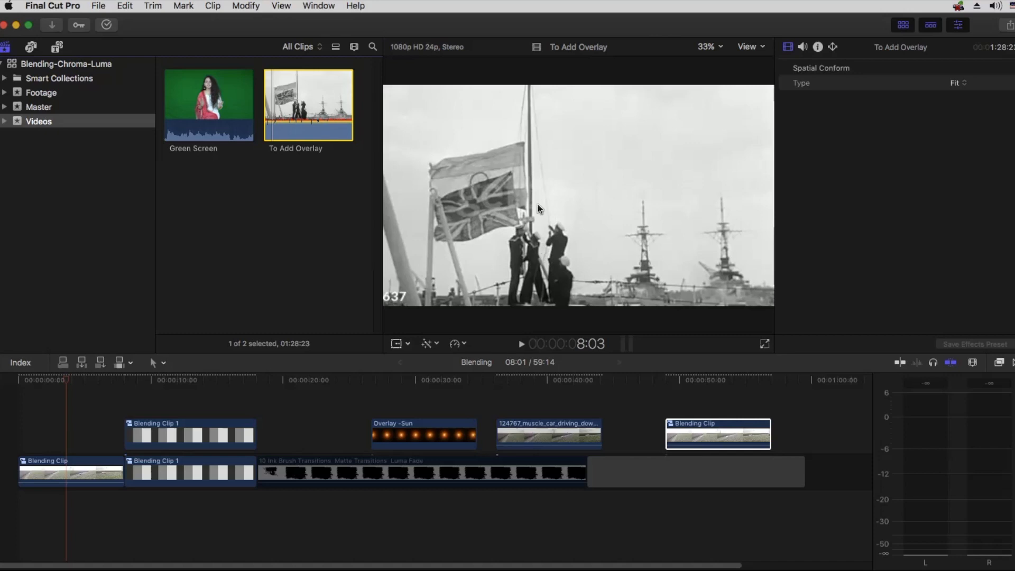
pyautogui.click(126, 5)
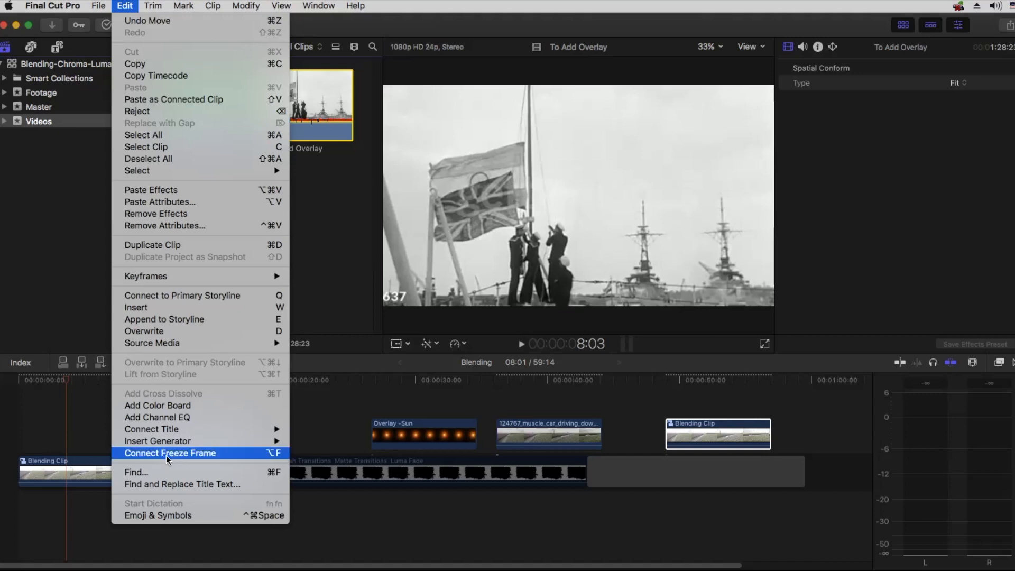
pyautogui.click(274, 454)
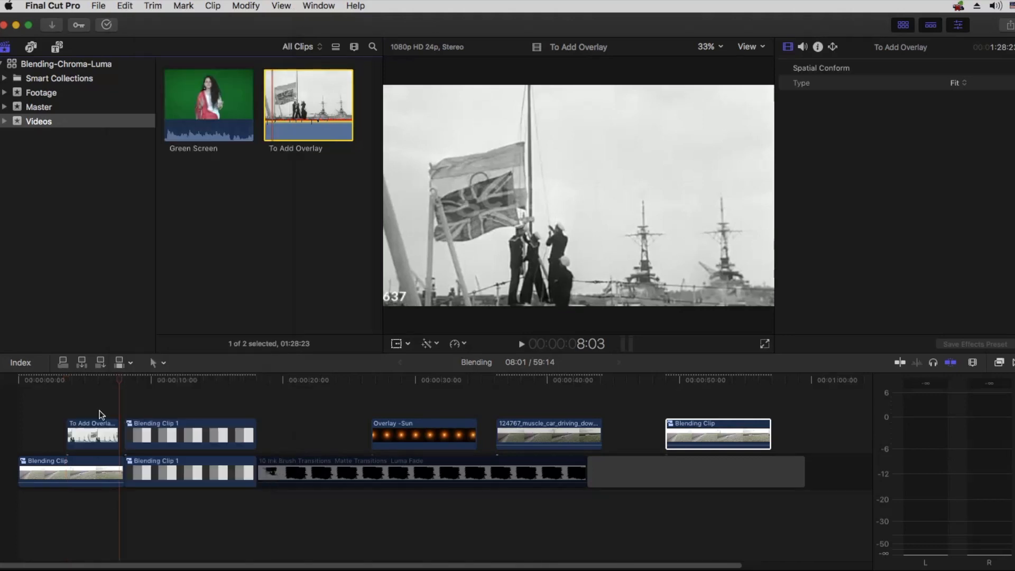
pyautogui.click(66, 380)
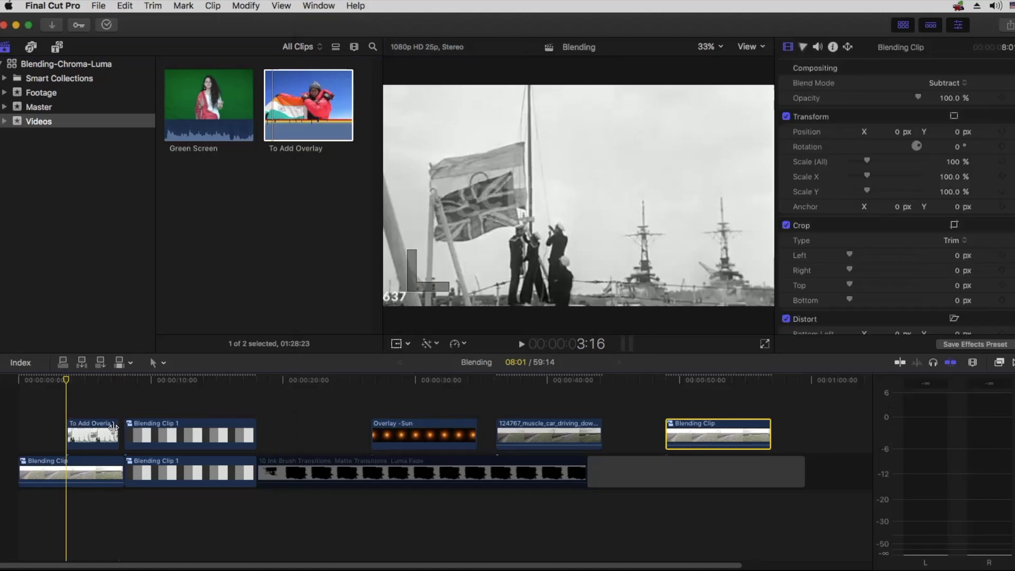
pyautogui.click(84, 433)
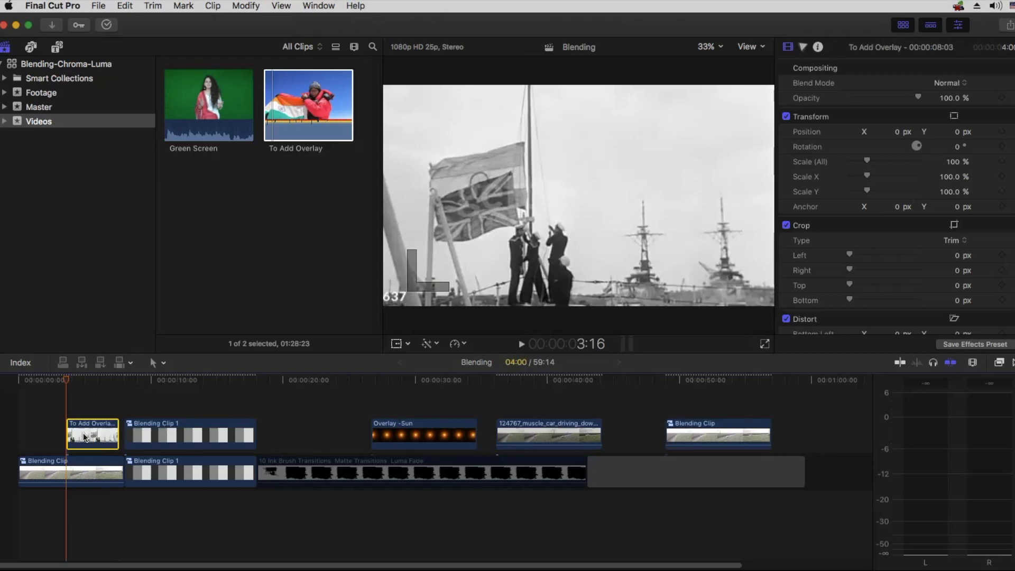
# - Put the playhead at 2:02 and set the default editing duration for still images to 10 seconds in the editing preferences
pyautogui.click(54, 7)
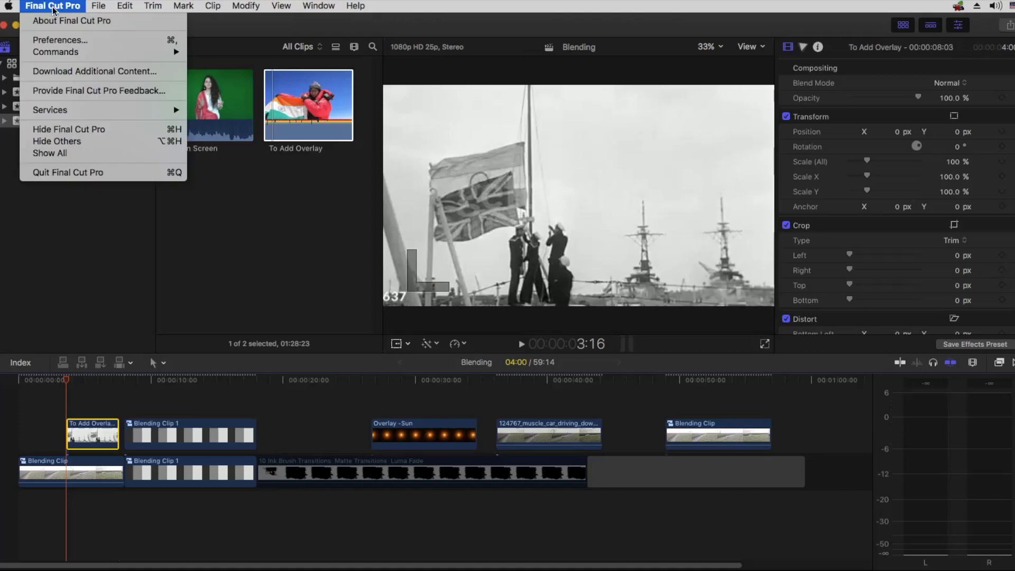
pyautogui.click(45, 405)
pyautogui.click(46, 405)
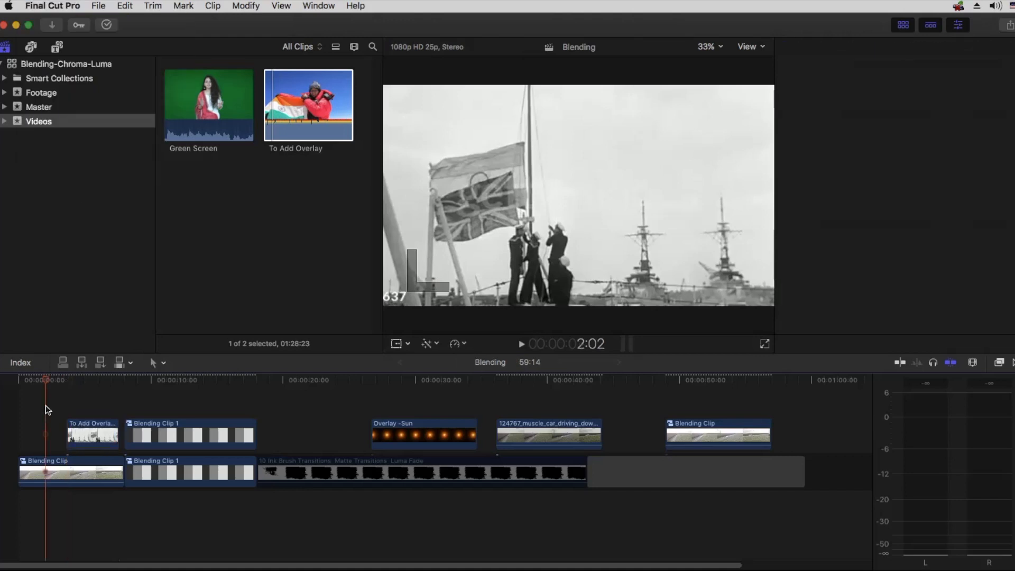
pyautogui.click(62, 11)
pyautogui.click(53, 37)
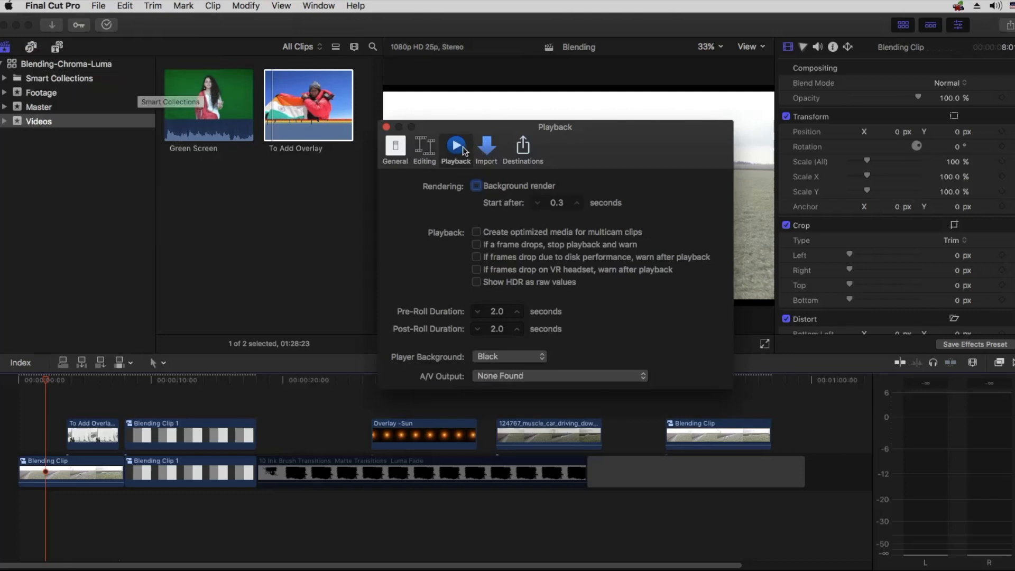
pyautogui.click(431, 144)
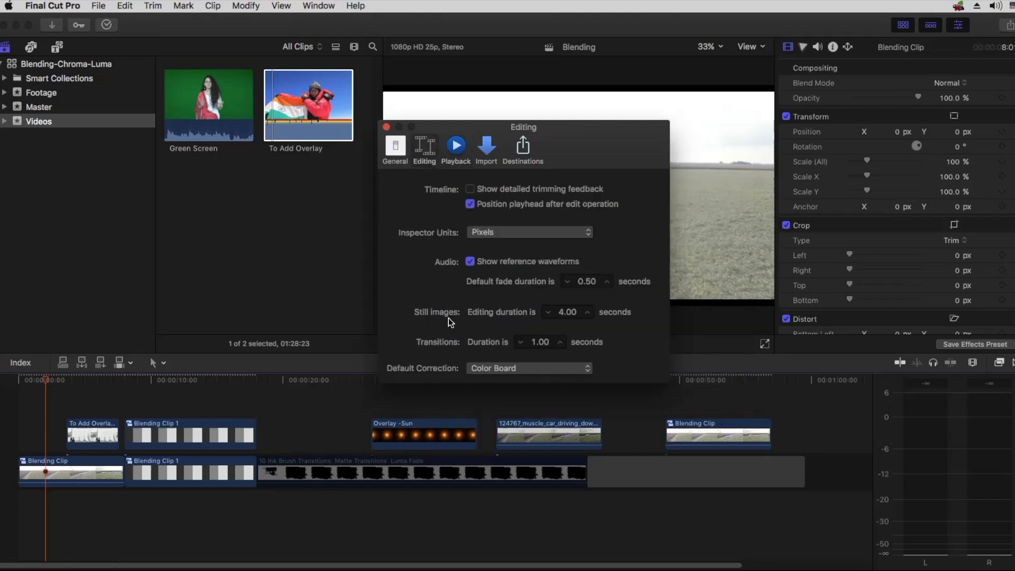
pyautogui.click(549, 312)
pyautogui.click(550, 313)
pyautogui.click(588, 312)
pyautogui.click(589, 312)
pyautogui.click(589, 312)
pyautogui.click(590, 312)
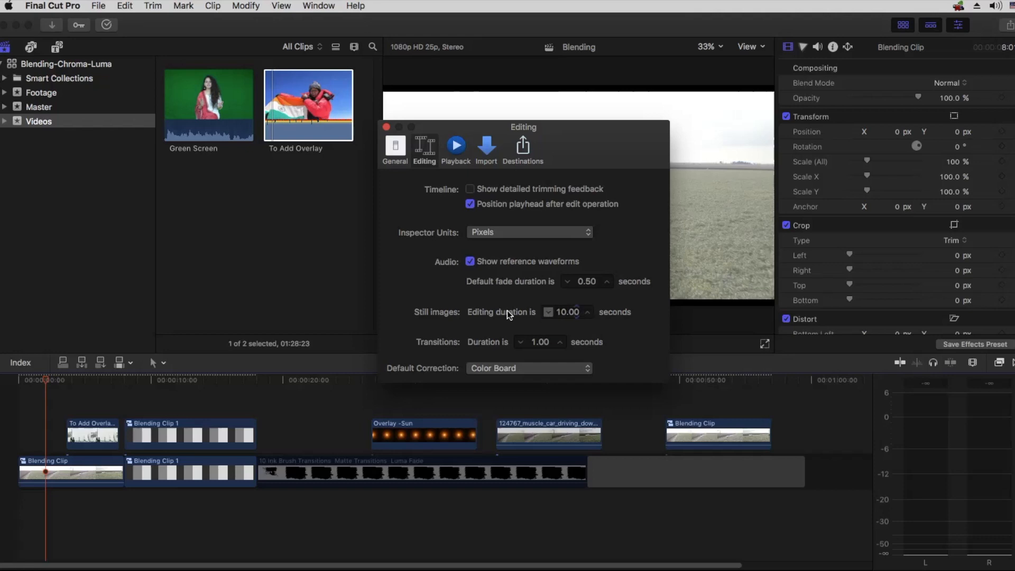
pyautogui.click(387, 129)
# - Replace the connected freeze frame with a new one taken from To Add Overlay at 9:09, starting at 2:02
pyautogui.click(92, 433)
pyautogui.press('Delete')
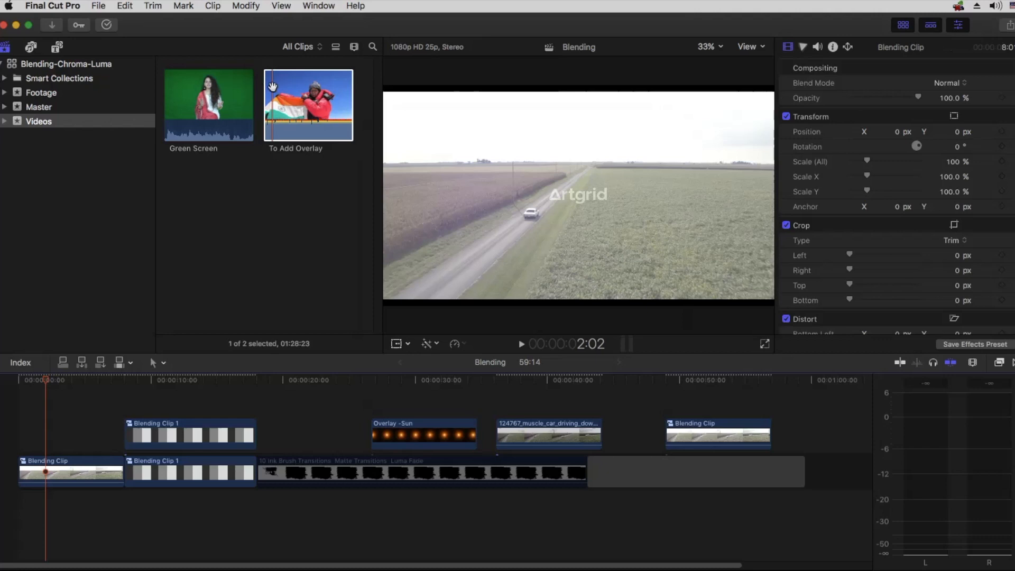
pyautogui.click(272, 88)
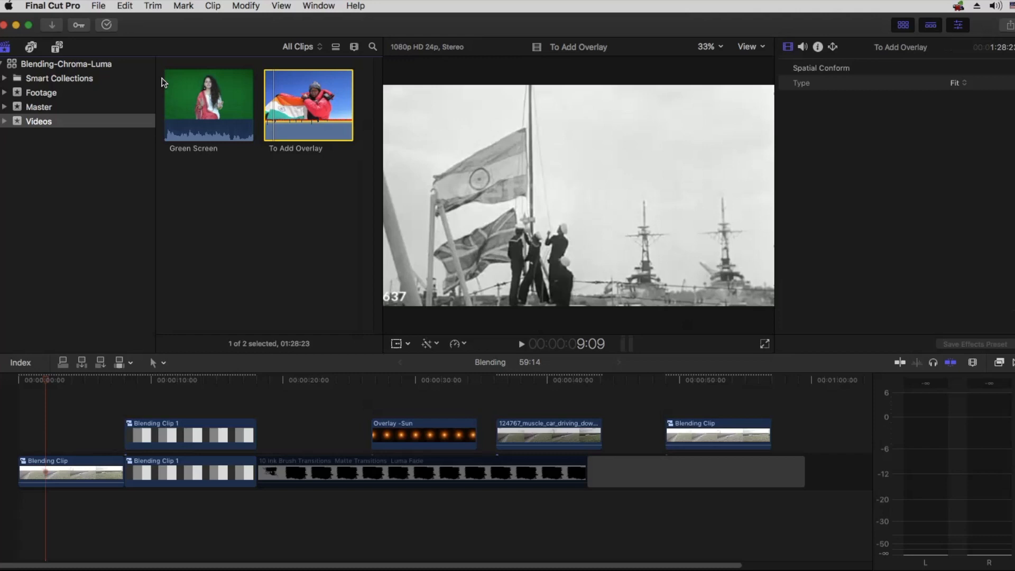
pyautogui.click(125, 6)
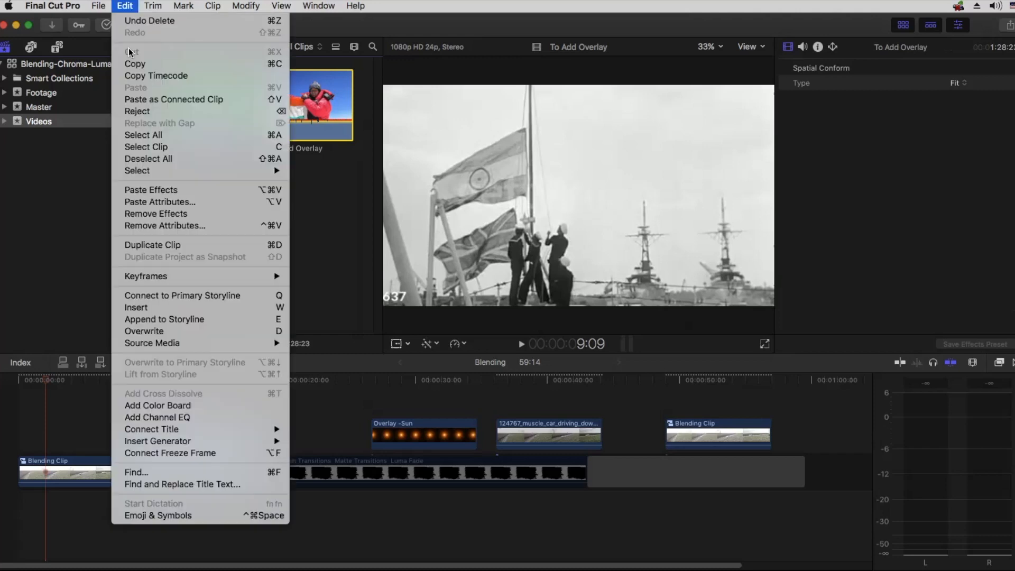
pyautogui.click(171, 453)
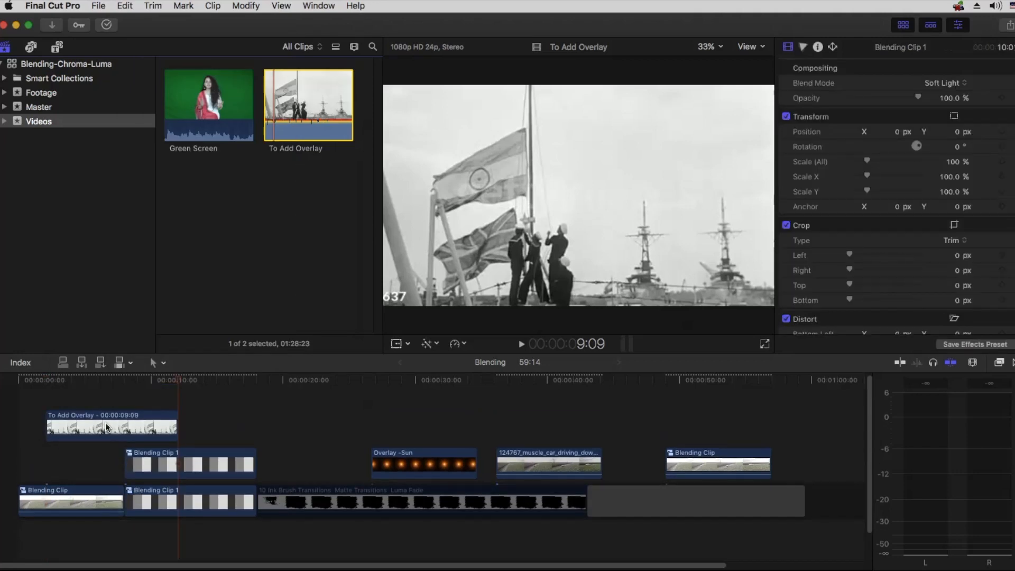
# - Delete the 10-second freeze frame and set the default editing duration for still images back to 4 seconds
pyautogui.click(106, 425)
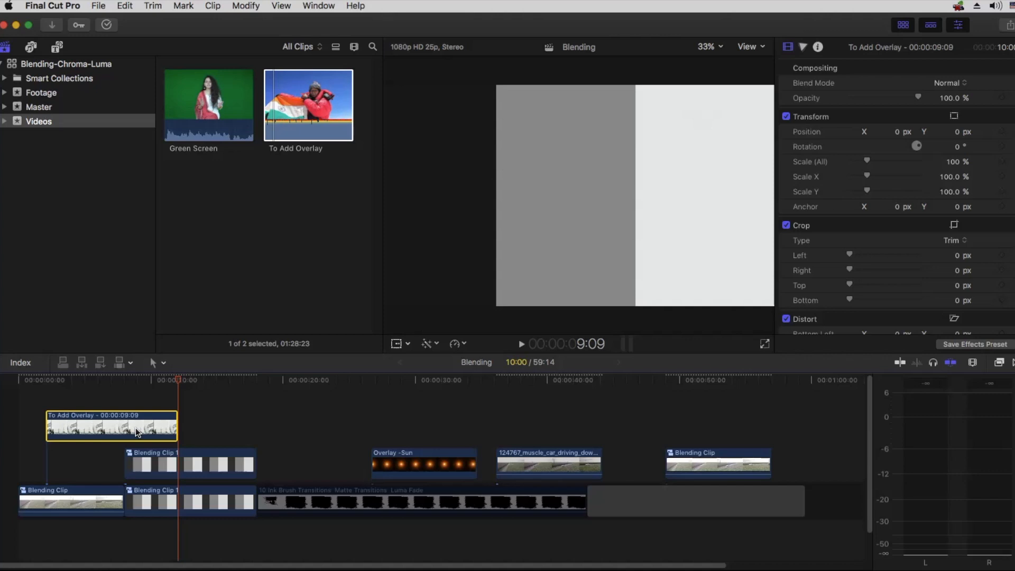
pyautogui.press('m')
pyautogui.click(98, 6)
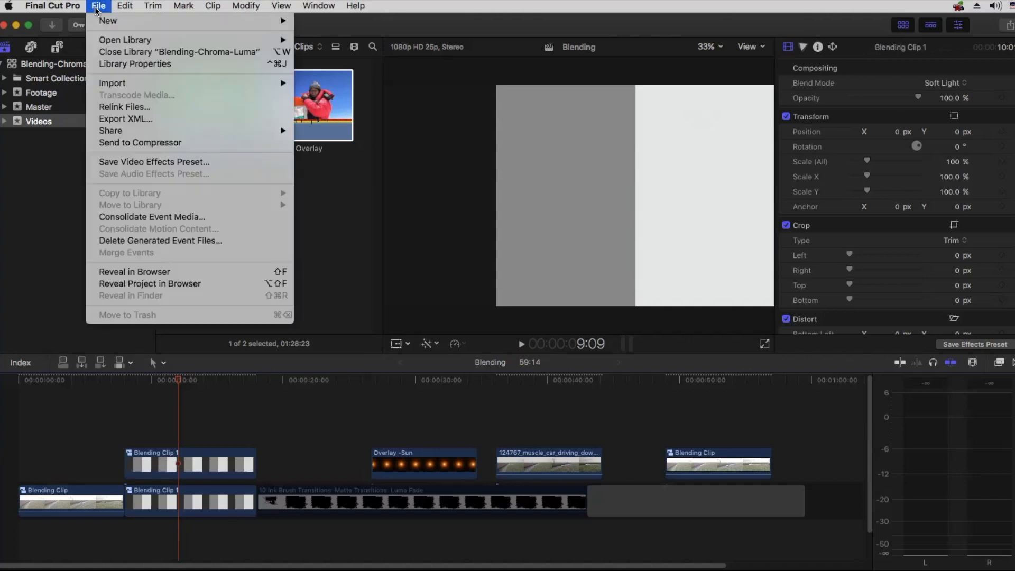
pyautogui.click(60, 40)
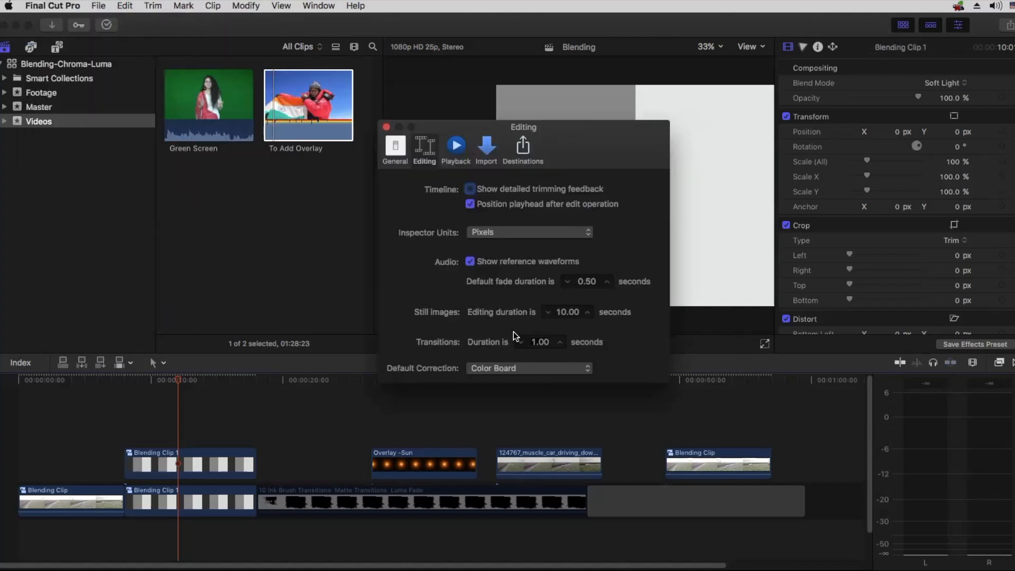
pyautogui.click(549, 313)
pyautogui.doubleClick(549, 313)
pyautogui.click(549, 313)
pyautogui.press('super+w')
# - Connect a freeze frame of To Add Overlay at 8:18 above Blending Clip, starting at 2:22
pyautogui.click(275, 97)
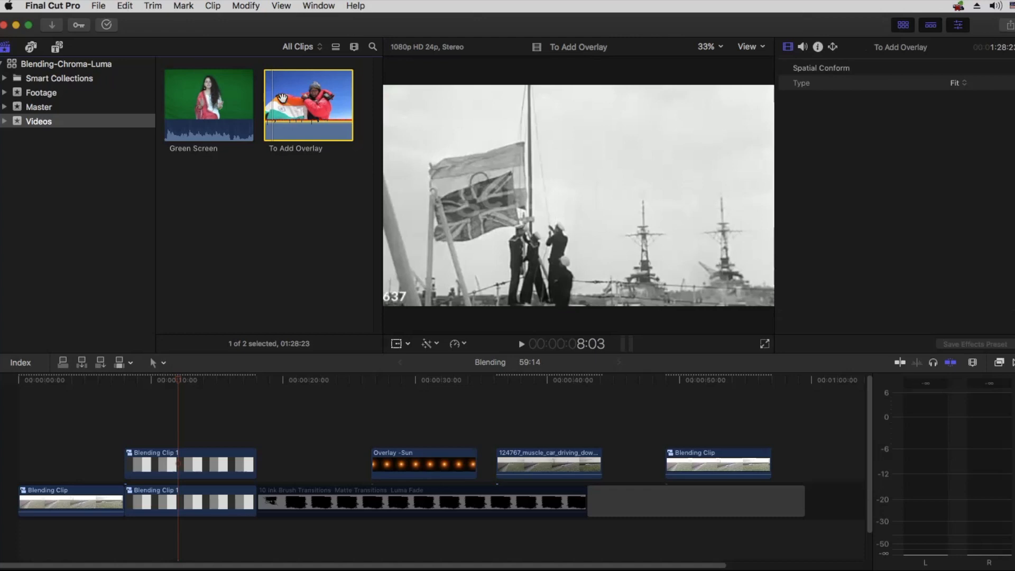
pyautogui.click(56, 379)
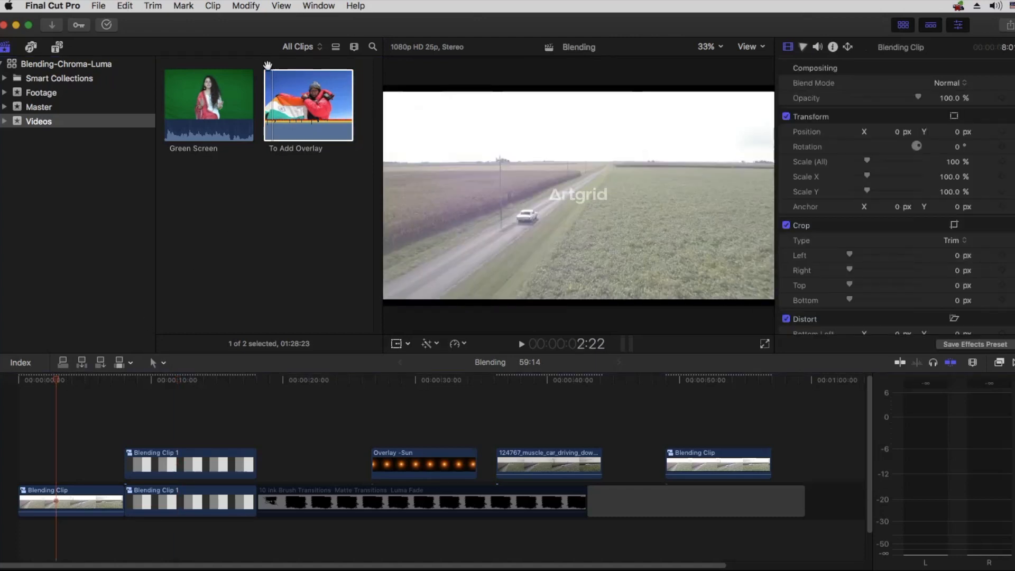
pyautogui.click(273, 94)
pyautogui.press('q')
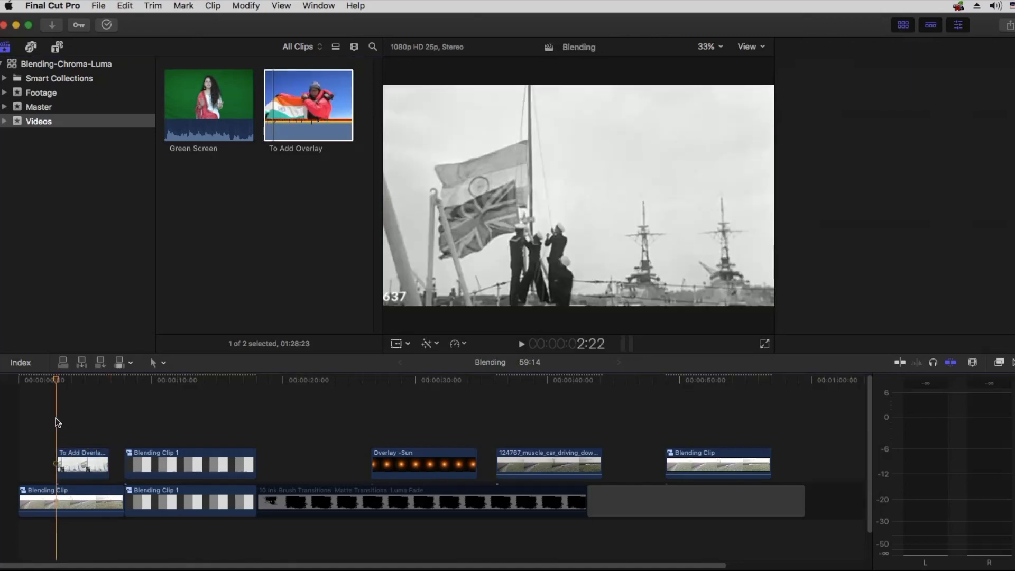
# - Extend both ends of the To Add Overlay freeze frame so it spans the whole Blending Clip below it
pyautogui.press('super+equal')
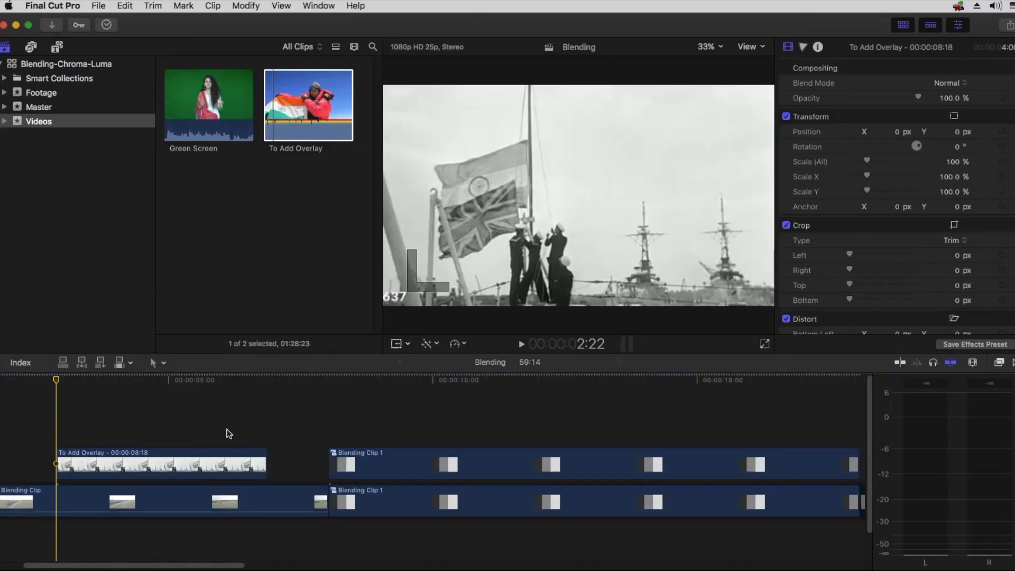
pyautogui.press('super+minus')
pyautogui.moveTo(58, 463); pyautogui.dragTo(19, 463)
pyautogui.moveTo(199, 464); pyautogui.dragTo(228, 464)
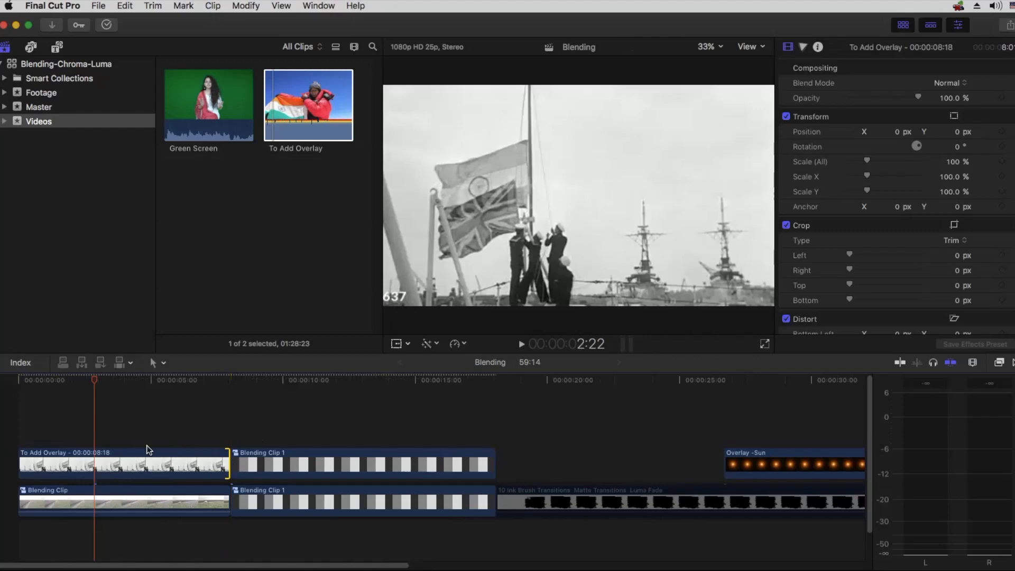
# - Disable the To Add Overlay freeze frame to view Blending Clip beneath it, and enable it again
pyautogui.click(129, 468)
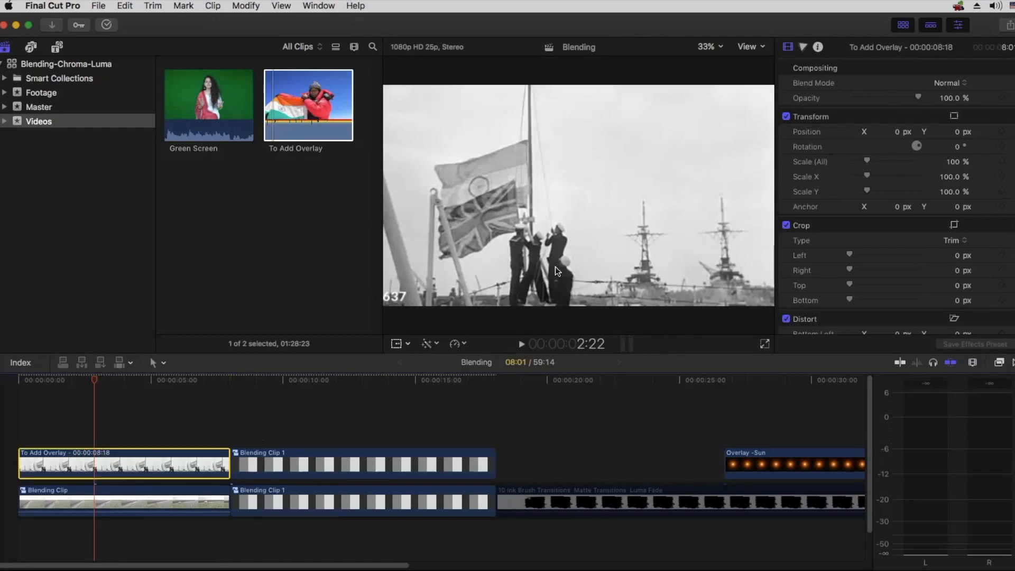
pyautogui.moveTo(165, 511); pyautogui.dragTo(166, 511)
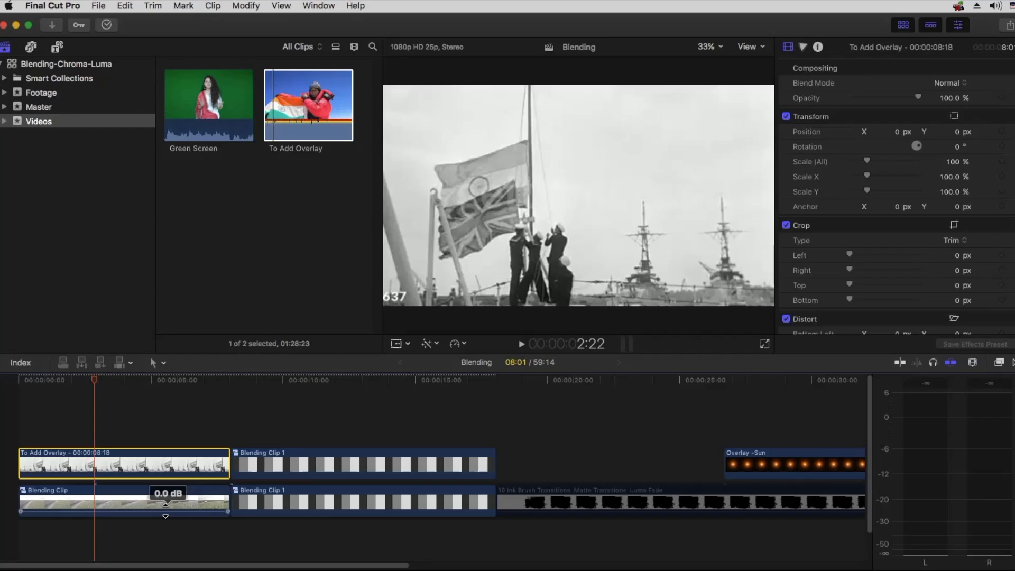
pyautogui.click(945, 85)
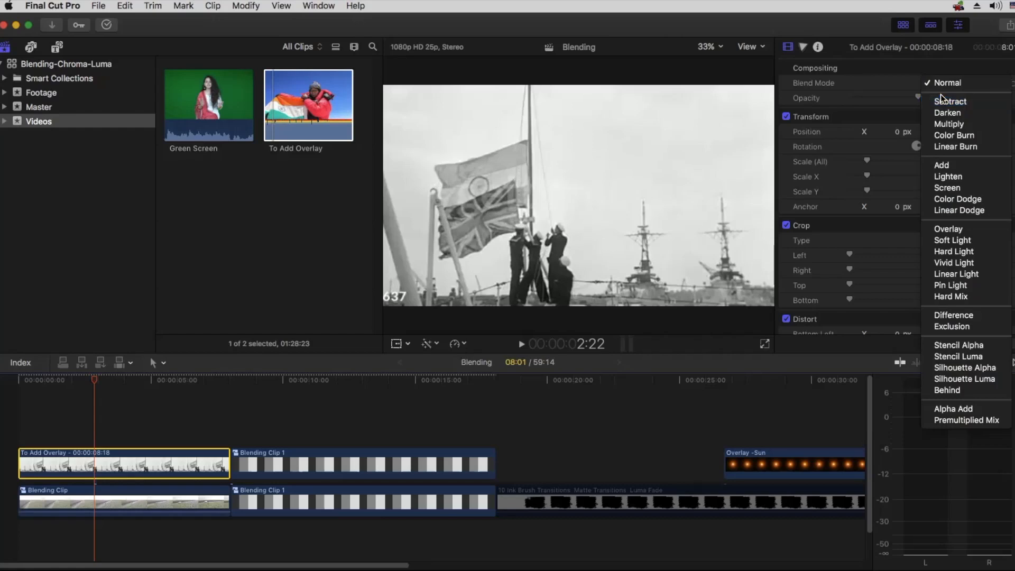
pyautogui.click(151, 449)
pyautogui.press('v')
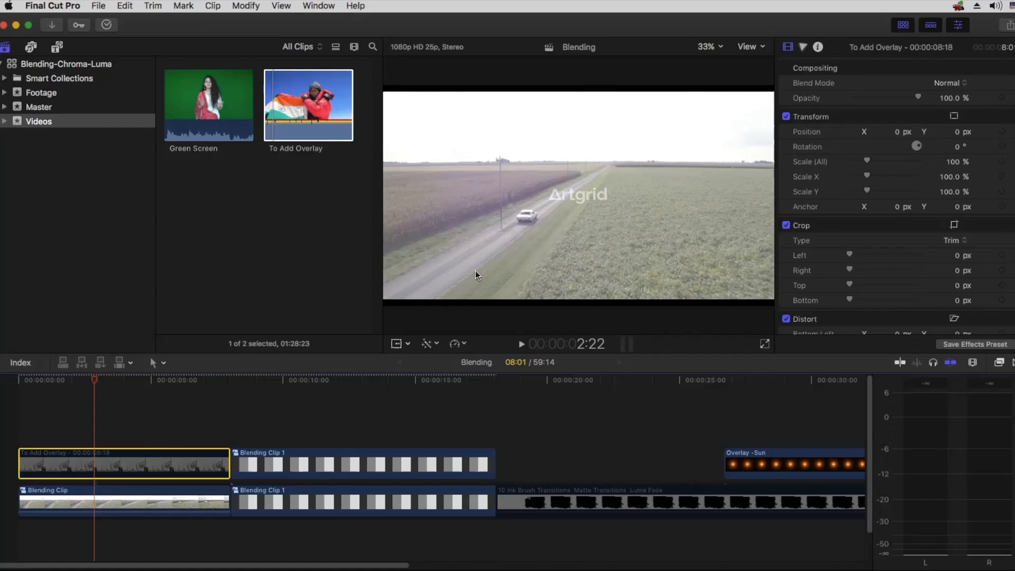
pyautogui.press('v')
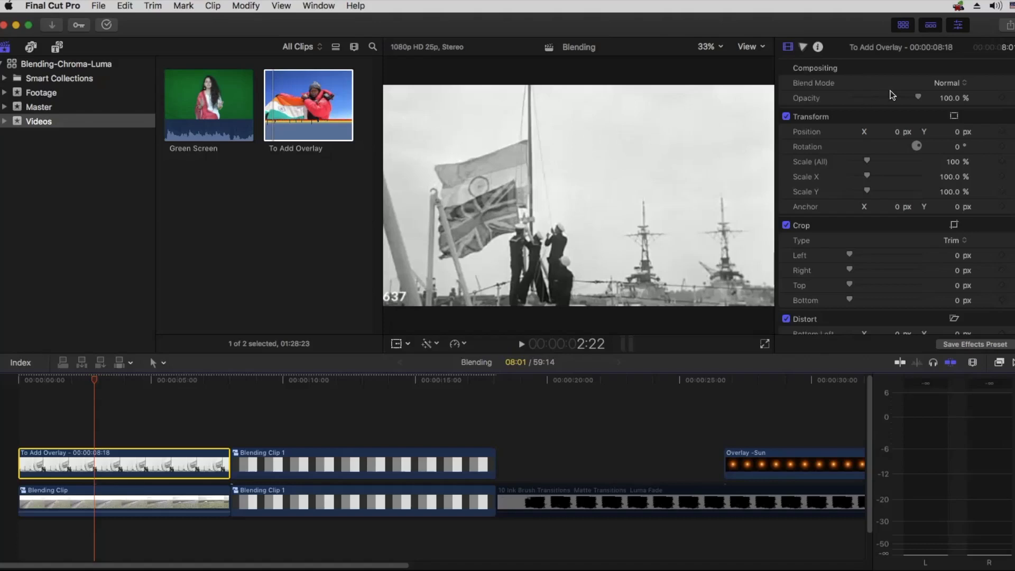
# - Try the Subtract blend mode, followed by Darken, on the To Add Overlay freeze frame
pyautogui.click(944, 83)
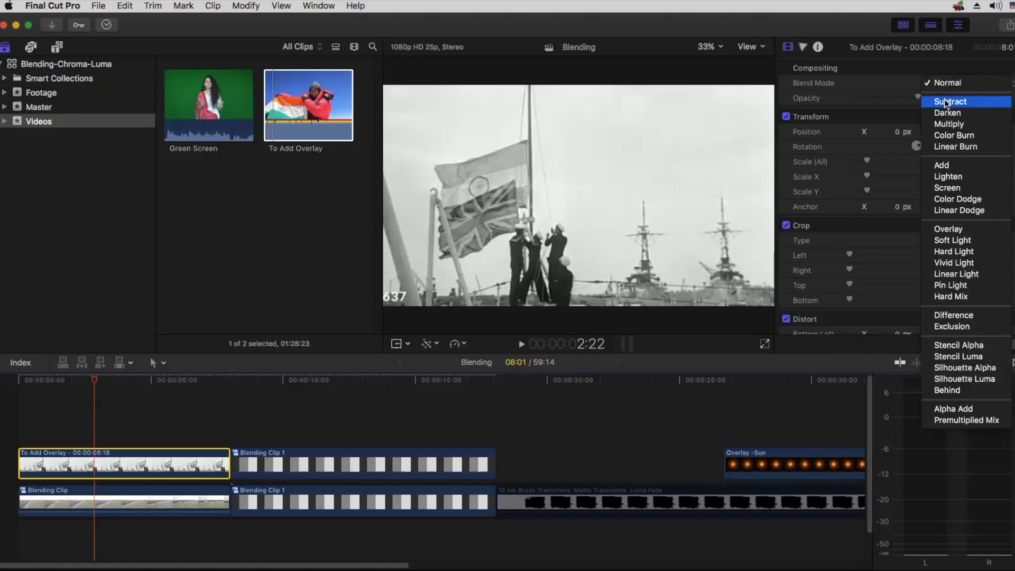
pyautogui.click(946, 102)
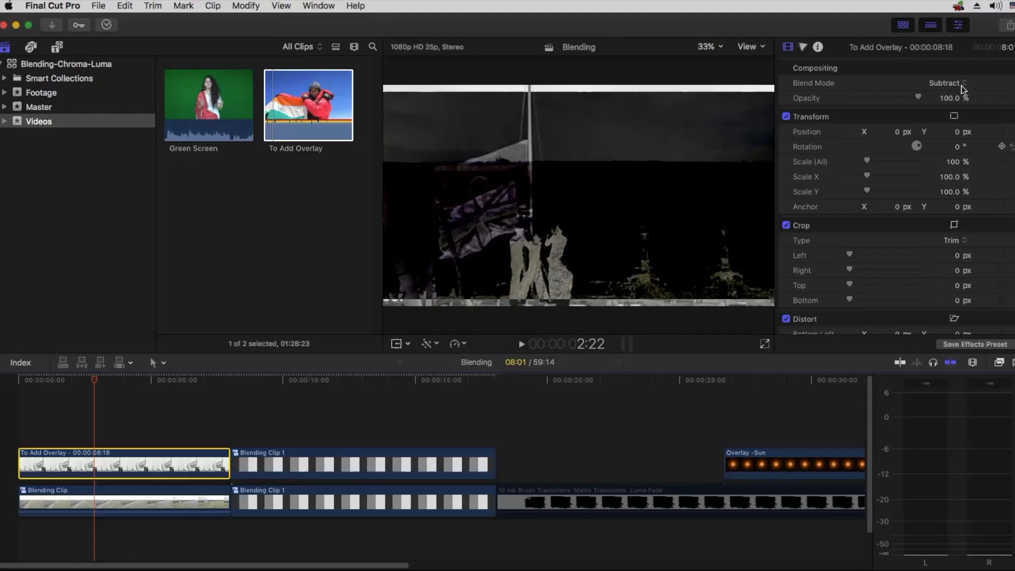
pyautogui.click(948, 81)
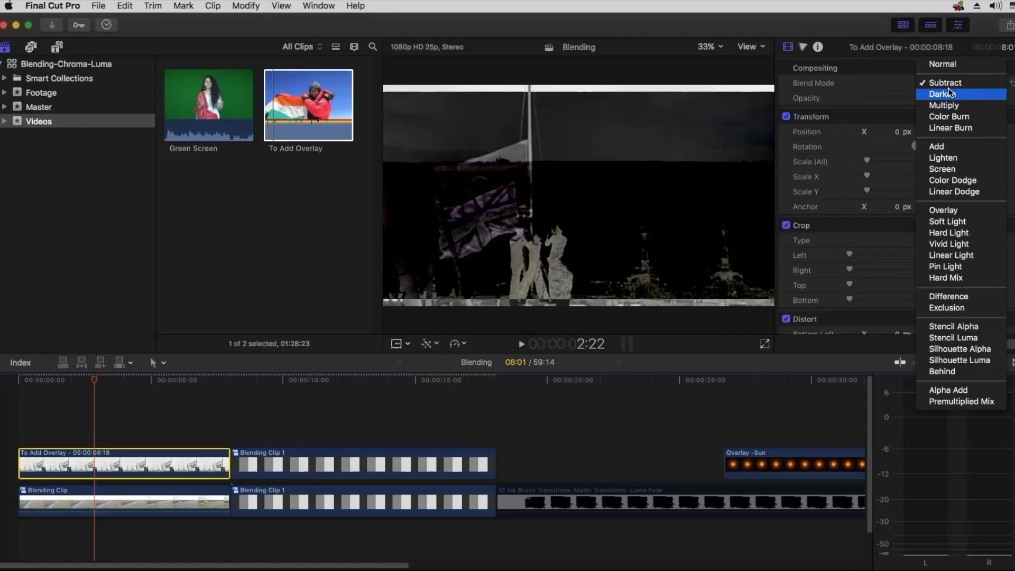
pyautogui.click(948, 93)
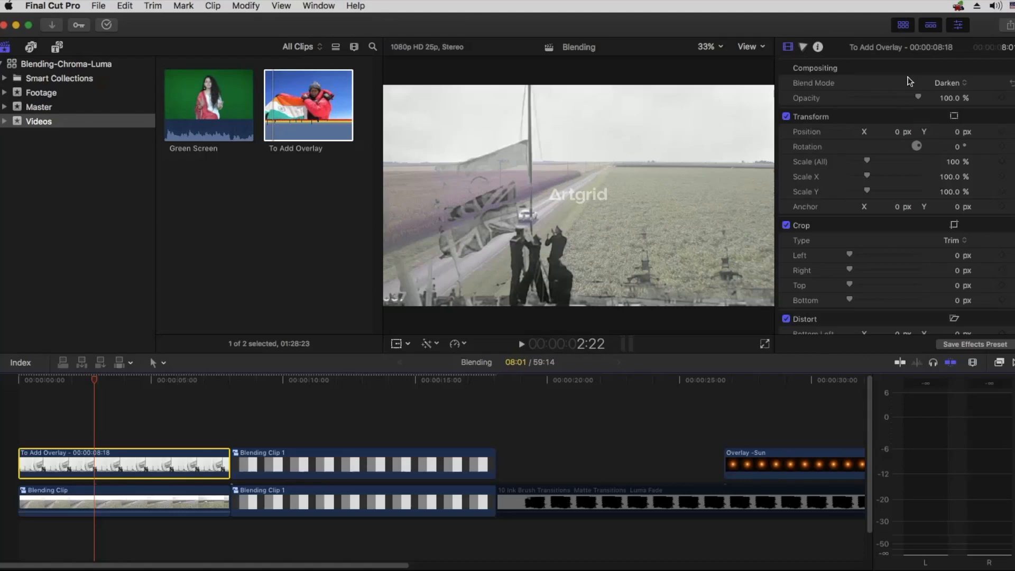
# - Set the freeze frame's blend mode to Multiply, compare it once with Normal, and return to Multiply
pyautogui.click(945, 83)
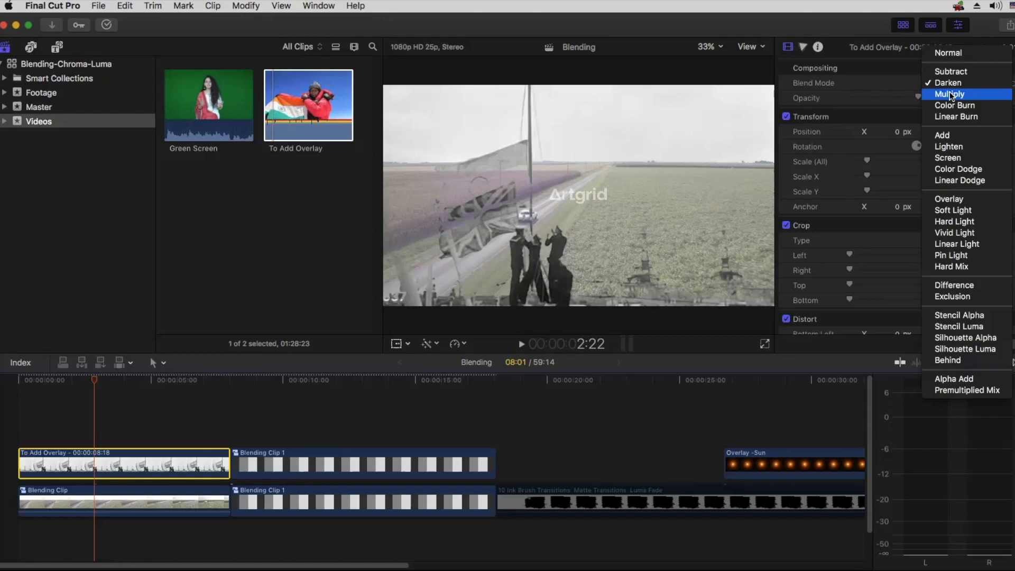
pyautogui.click(950, 94)
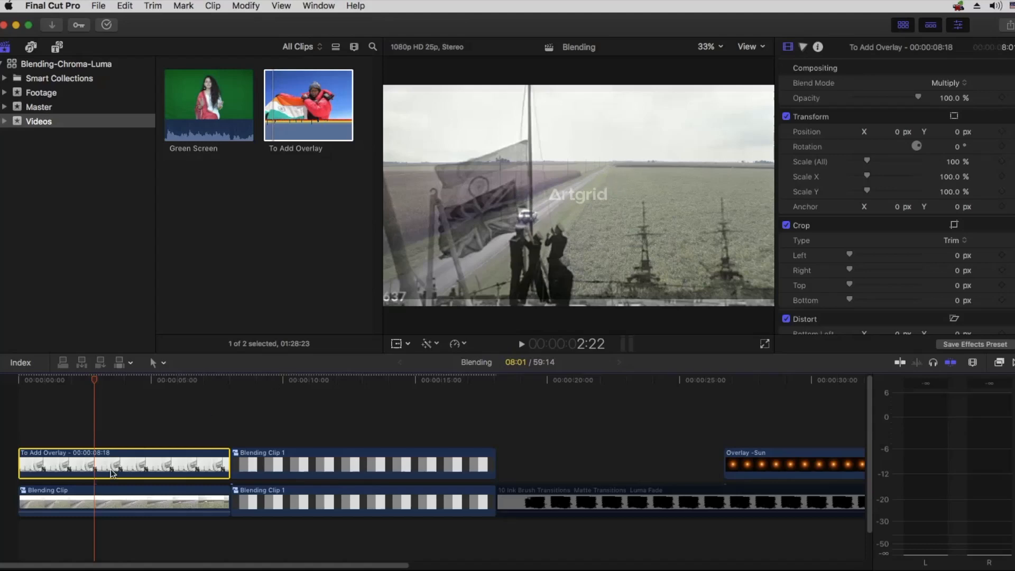
pyautogui.click(941, 83)
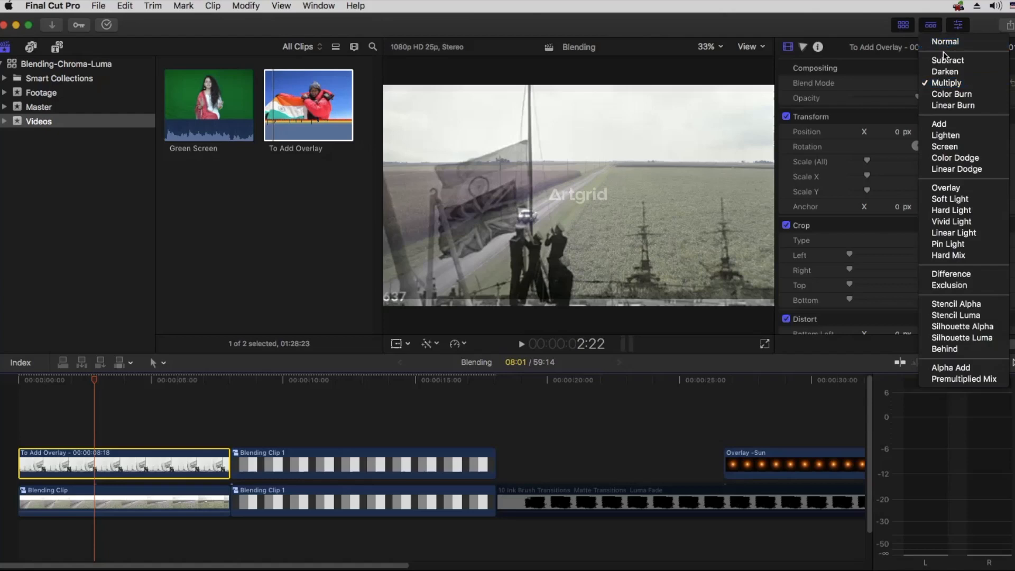
pyautogui.click(943, 48)
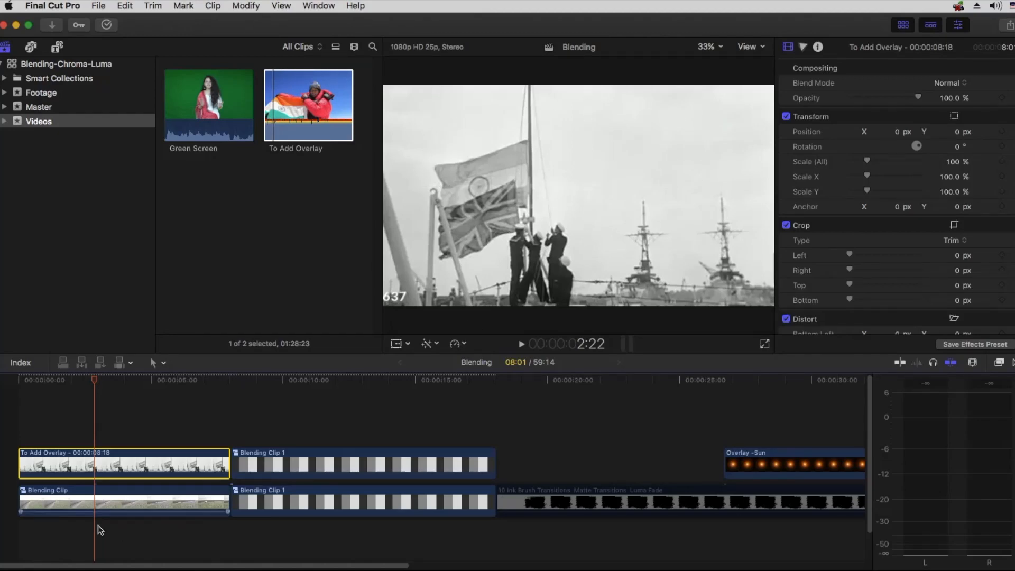
pyautogui.click(948, 80)
pyautogui.click(948, 124)
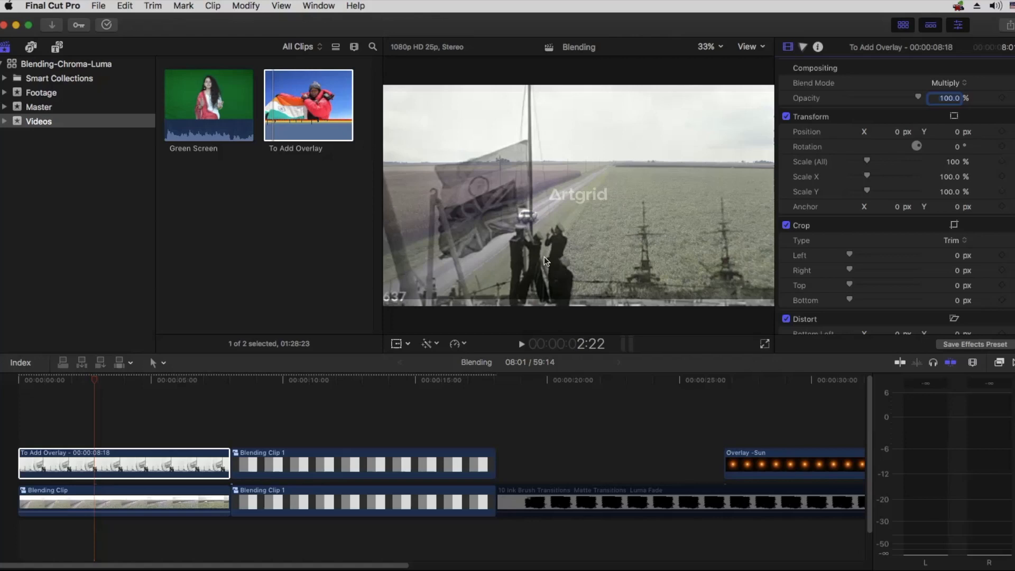
# - Adjust the freeze frame's exposure in the Color Board, with Shadows at -32% and Highlights at 25%
pyautogui.click(802, 46)
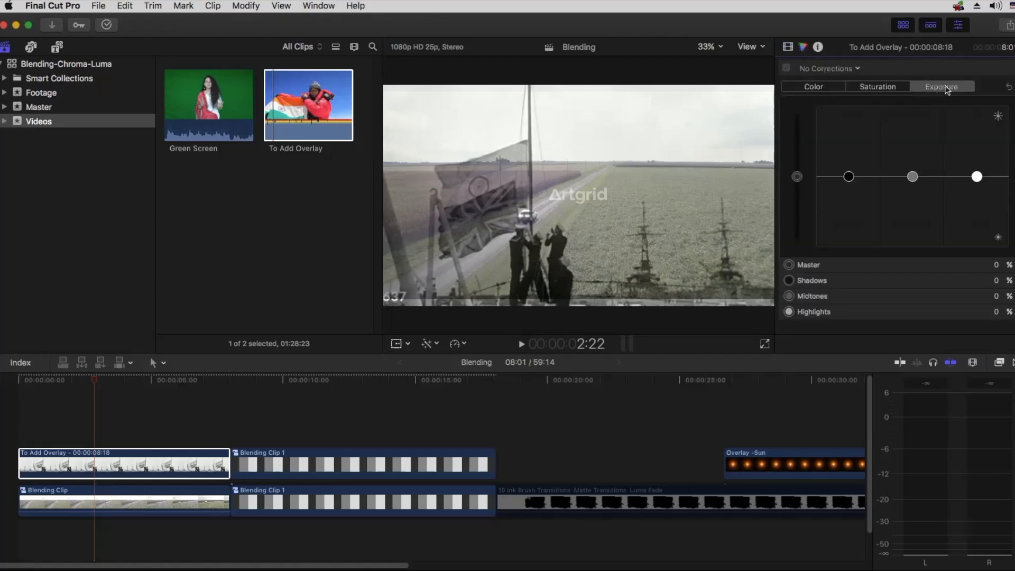
pyautogui.moveTo(852, 179); pyautogui.dragTo(849, 200)
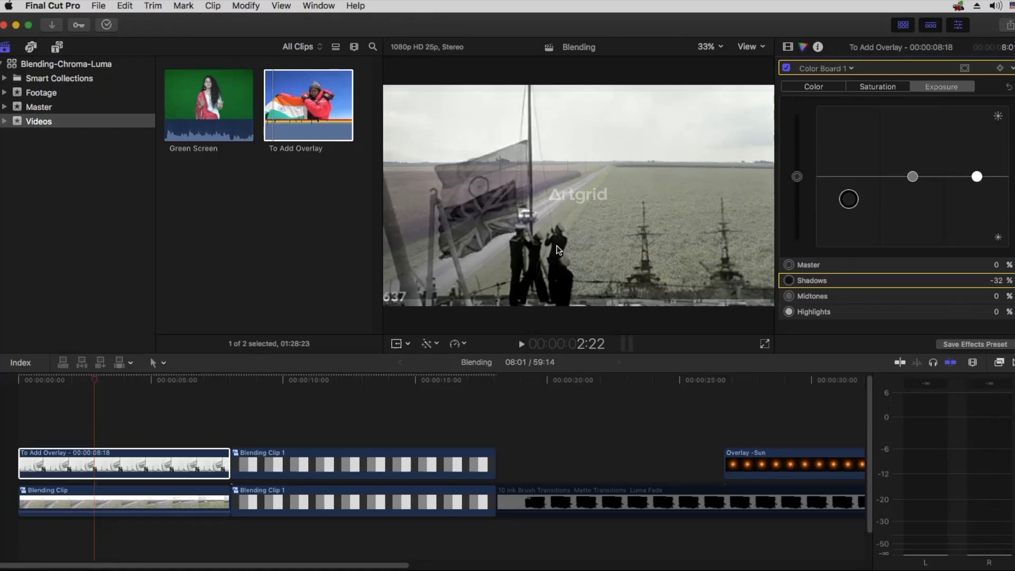
pyautogui.click(978, 176)
pyautogui.moveTo(980, 176); pyautogui.dragTo(960, 153)
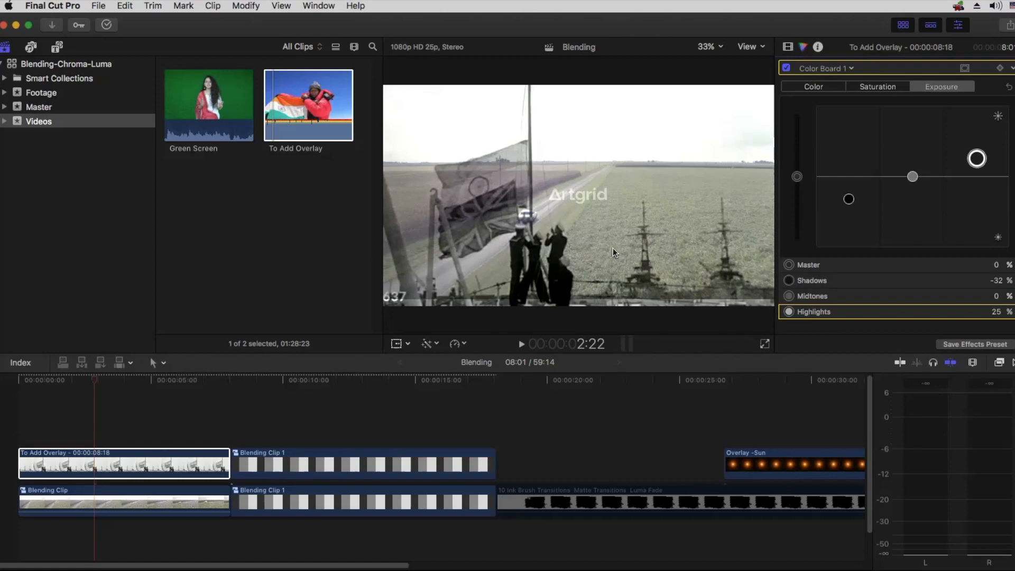
# - Set the To Add Overlay freeze frame's blend mode back to Normal
pyautogui.click(788, 48)
pyautogui.scroll(-3, 810, 87)
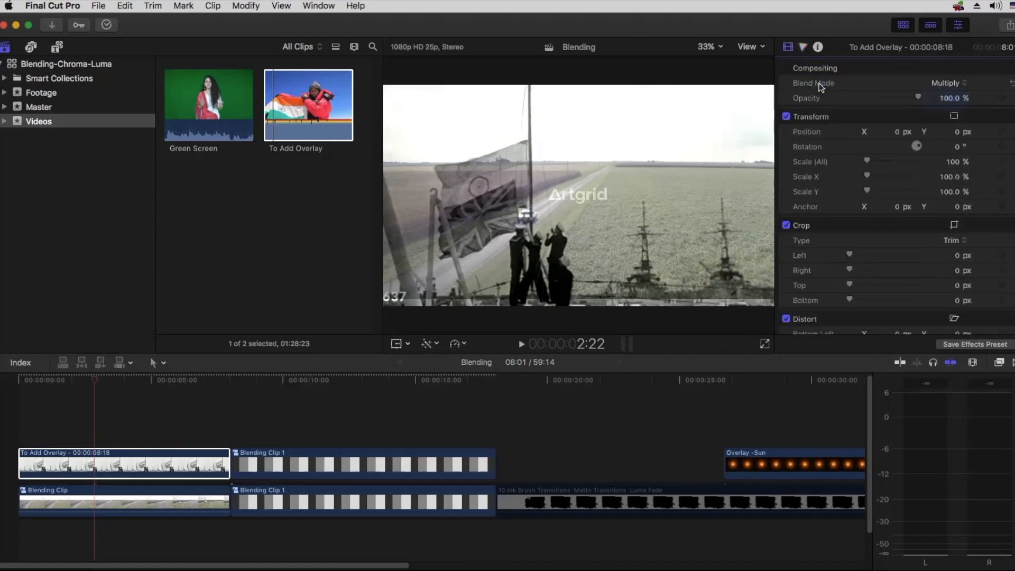
pyautogui.click(952, 97)
pyautogui.click(948, 81)
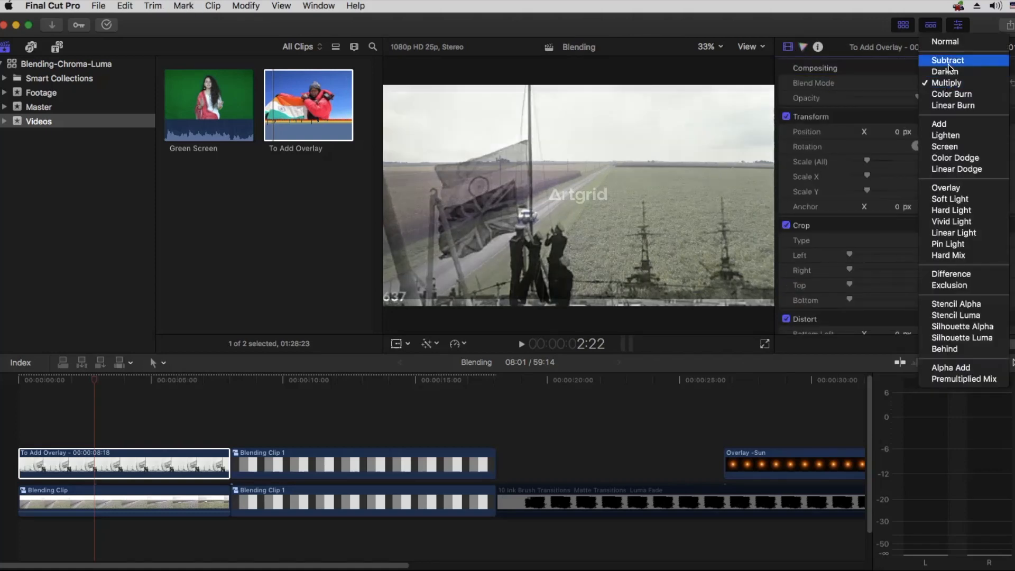
pyautogui.click(948, 43)
pyautogui.moveTo(135, 466)
pyautogui.mouseDown()
pyautogui.moveTo(366, 412)
pyautogui.moveTo(116, 437)
pyautogui.moveTo(119, 459)
pyautogui.mouseUp()
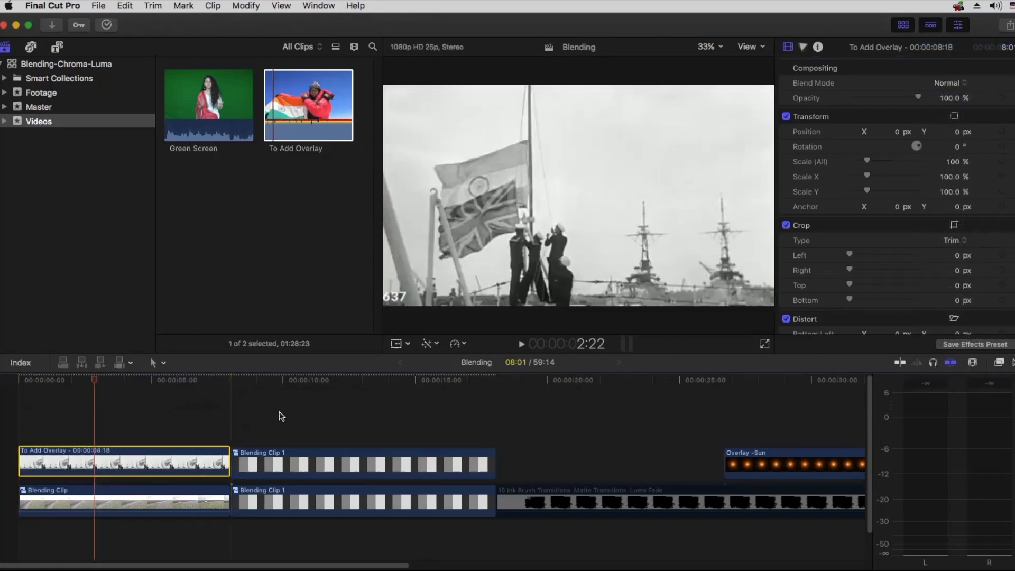
# - Delete the To Add Overlay freeze frame connected above the first Blending Clip
pyautogui.click(296, 379)
pyautogui.click(362, 457)
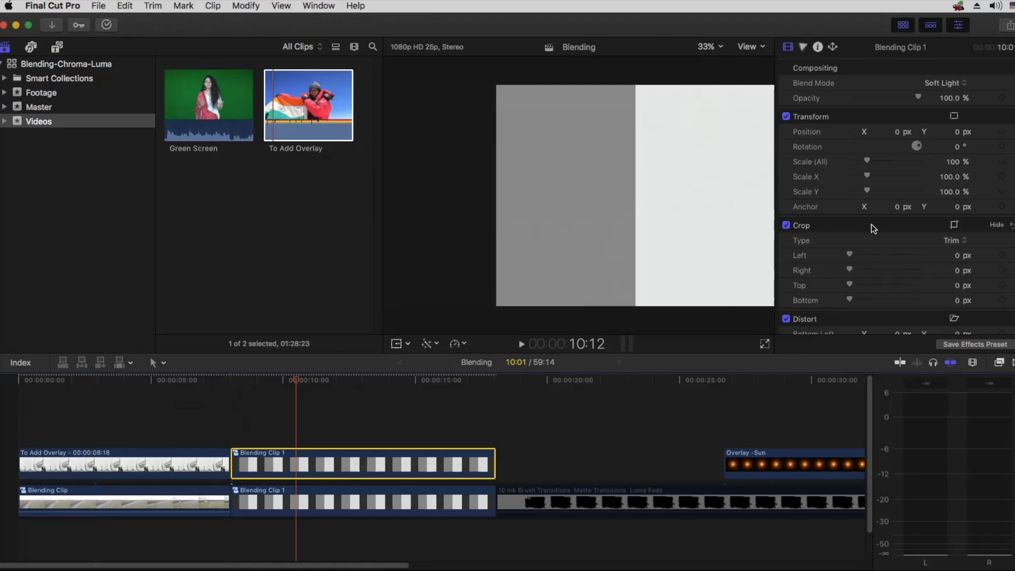
pyautogui.click(177, 465)
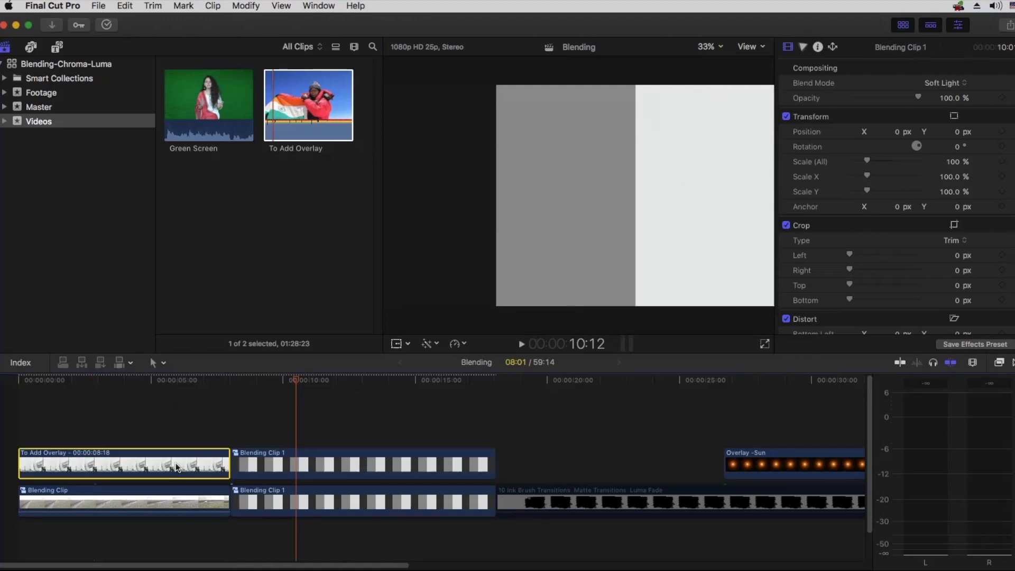
pyautogui.press('Delete')
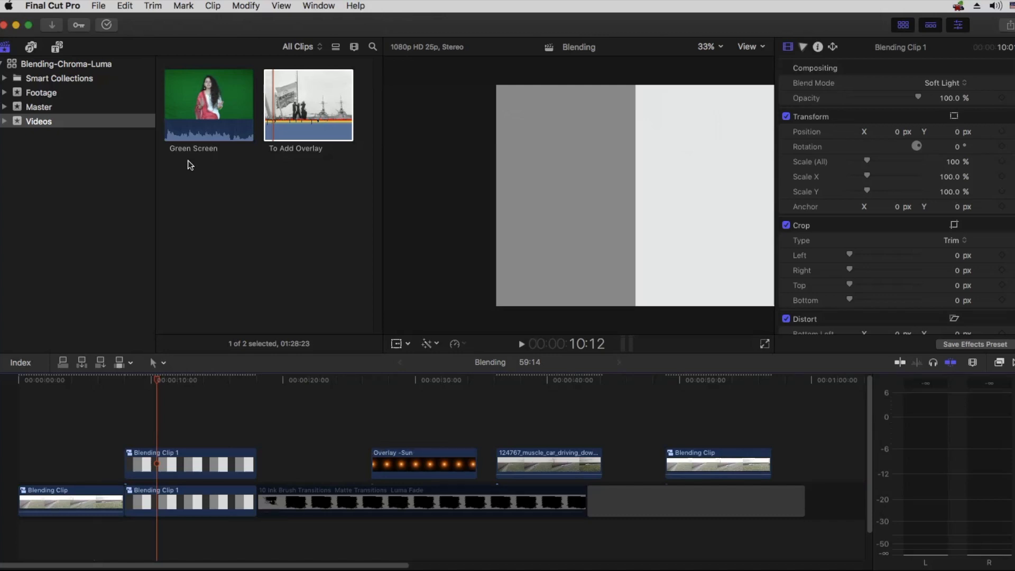
# - Find Shot For cc 03 in the Footage event and append it to the end of the Blending timeline
pyautogui.click(37, 108)
pyautogui.click(43, 93)
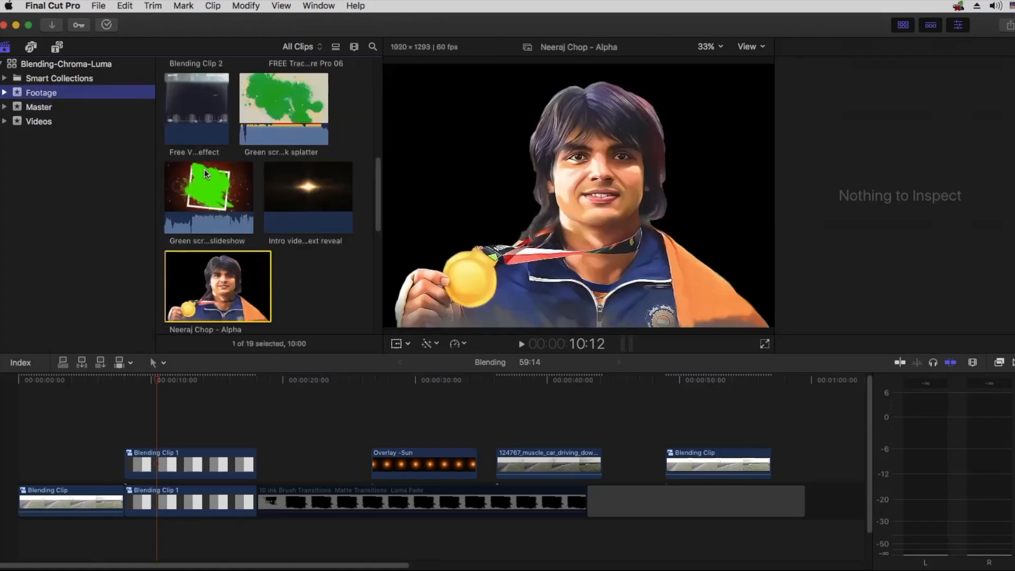
pyautogui.scroll(10, 238, 187)
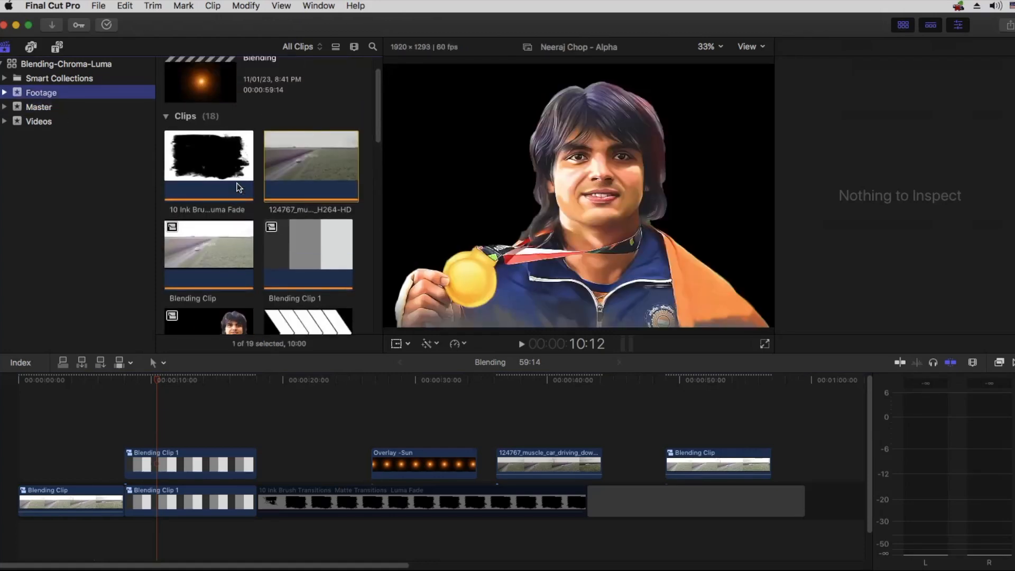
pyautogui.scroll(-8, 236, 182)
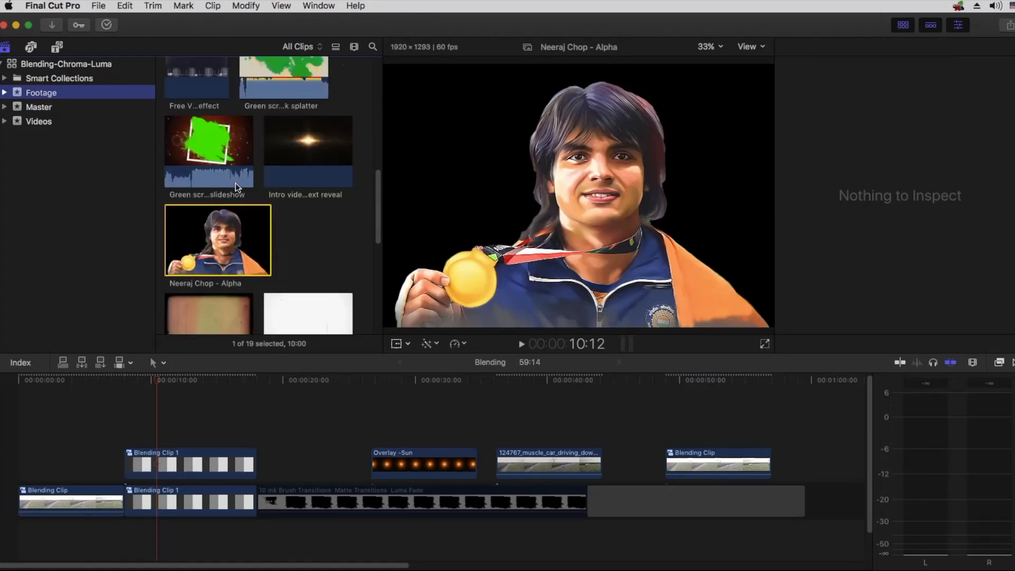
pyautogui.click(294, 261)
pyautogui.moveTo(314, 259); pyautogui.dragTo(835, 497)
pyautogui.press('Down')
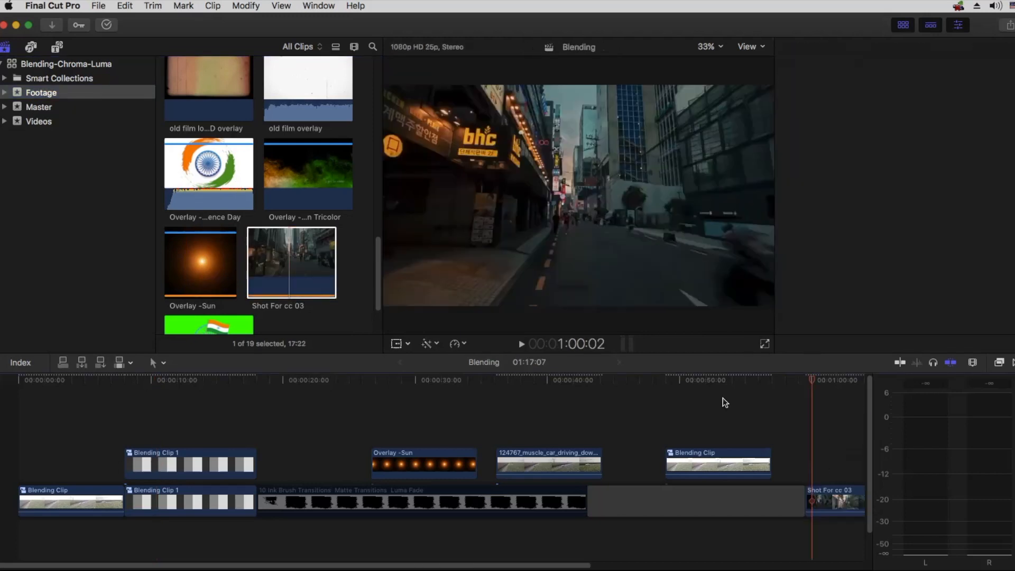
# - Trim Shot For cc 03 on the timeline by removing its first 3:09 and keeping only the following 2:17
pyautogui.press('h')
pyautogui.hscroll(10, 635, 408)
pyautogui.press('a')
pyautogui.moveTo(444, 381); pyautogui.dragTo(458, 381)
pyautogui.hotkey('alt', '[')
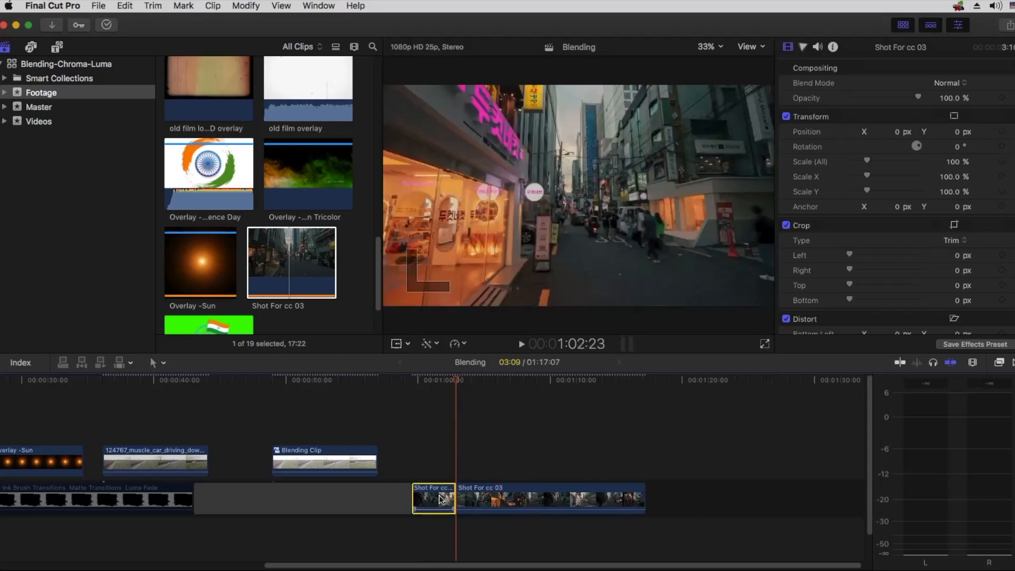
pyautogui.moveTo(422, 380); pyautogui.dragTo(448, 382)
pyautogui.hotkey('alt', ']')
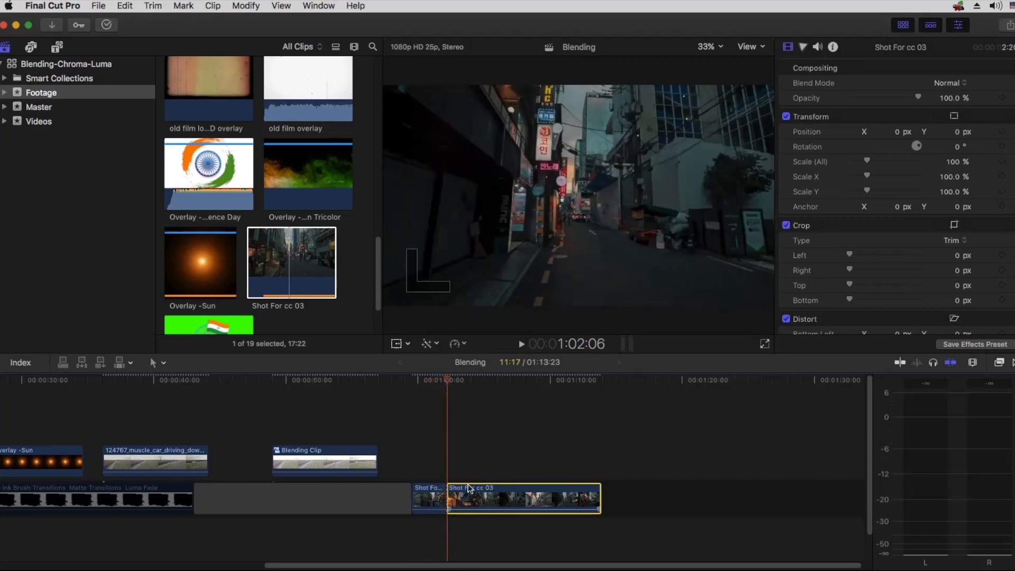
# - Play Shot For cc 03 from its start to 1:01:14 and raise its Master exposure to 40% in the Color Board
pyautogui.press('Up')
pyautogui.press('super+equal')
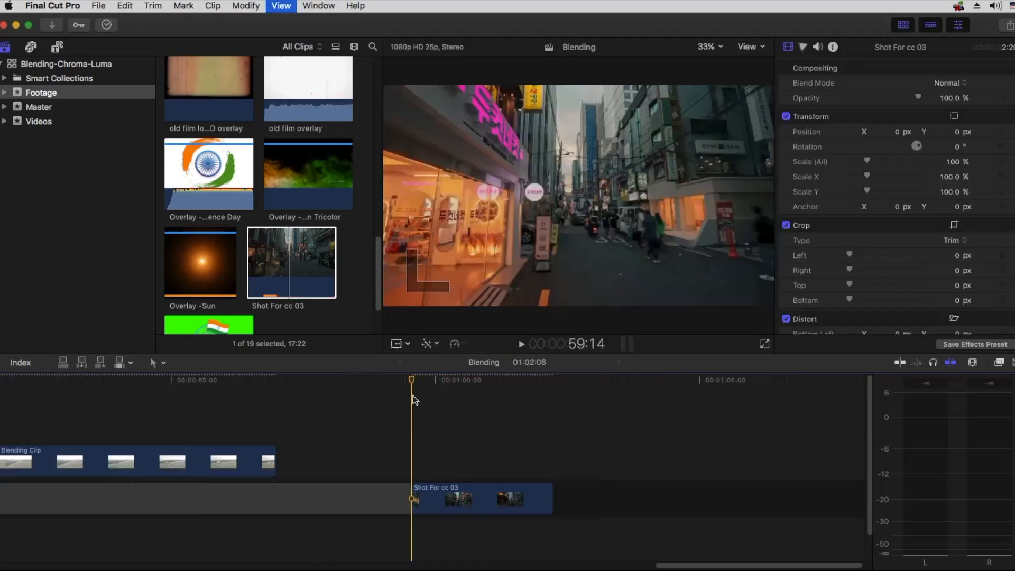
pyautogui.press('space')
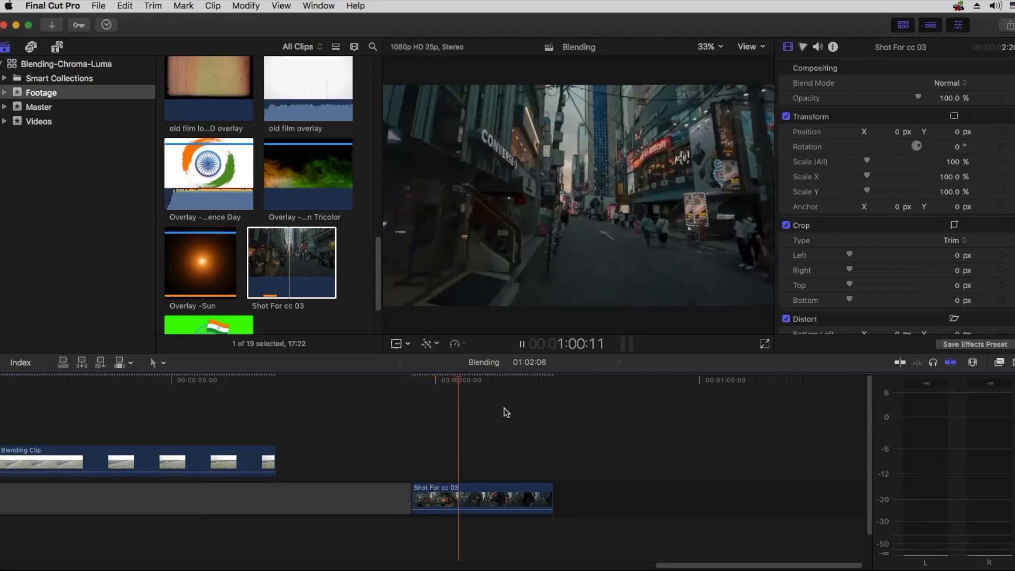
pyautogui.press('space')
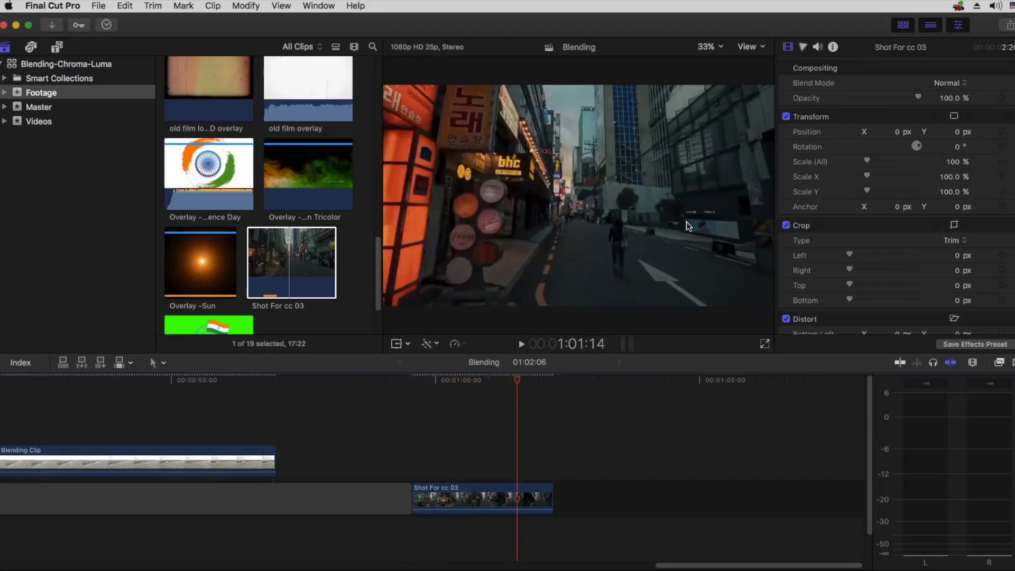
pyautogui.click(515, 491)
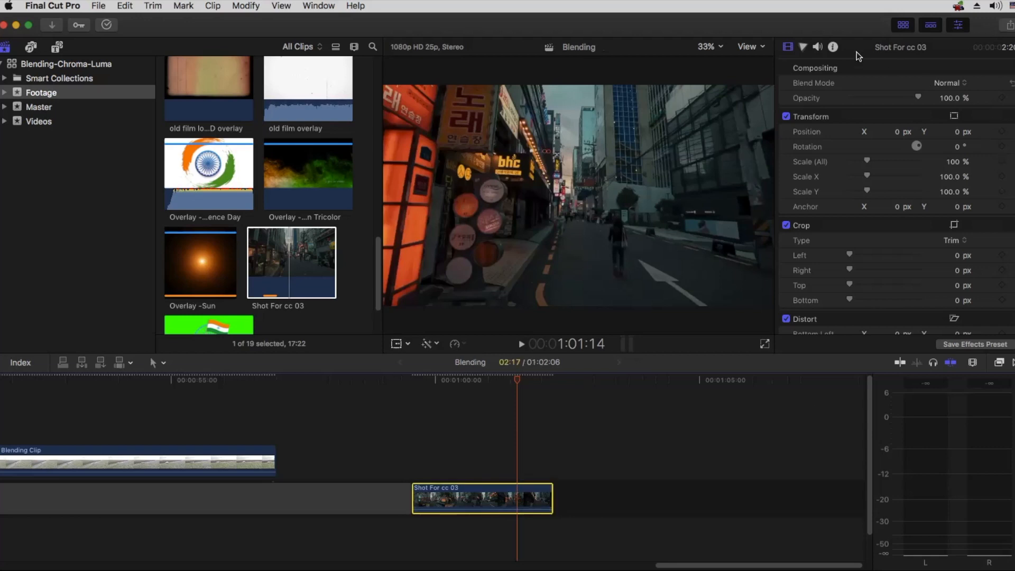
pyautogui.click(803, 47)
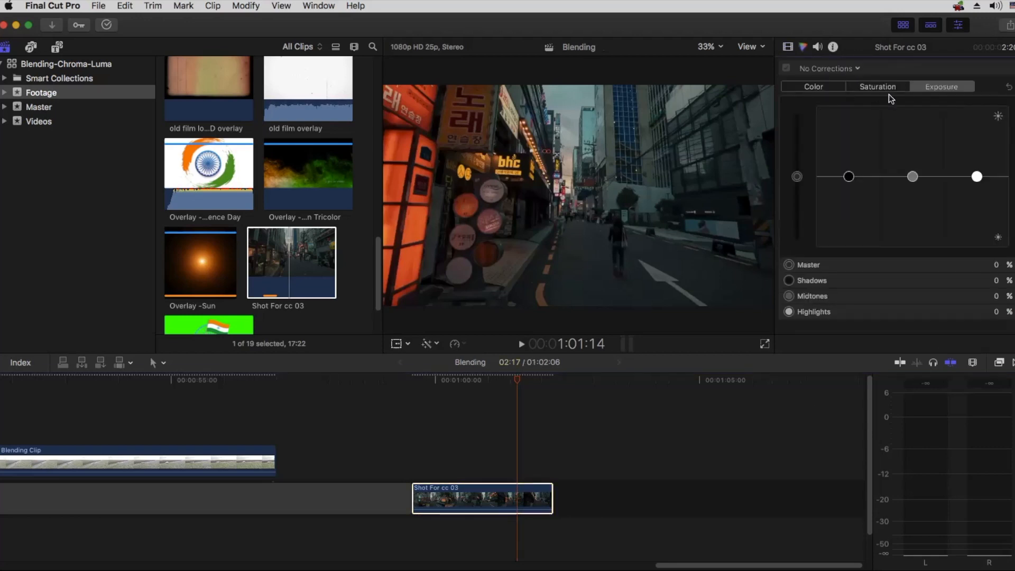
pyautogui.moveTo(797, 177); pyautogui.dragTo(797, 150)
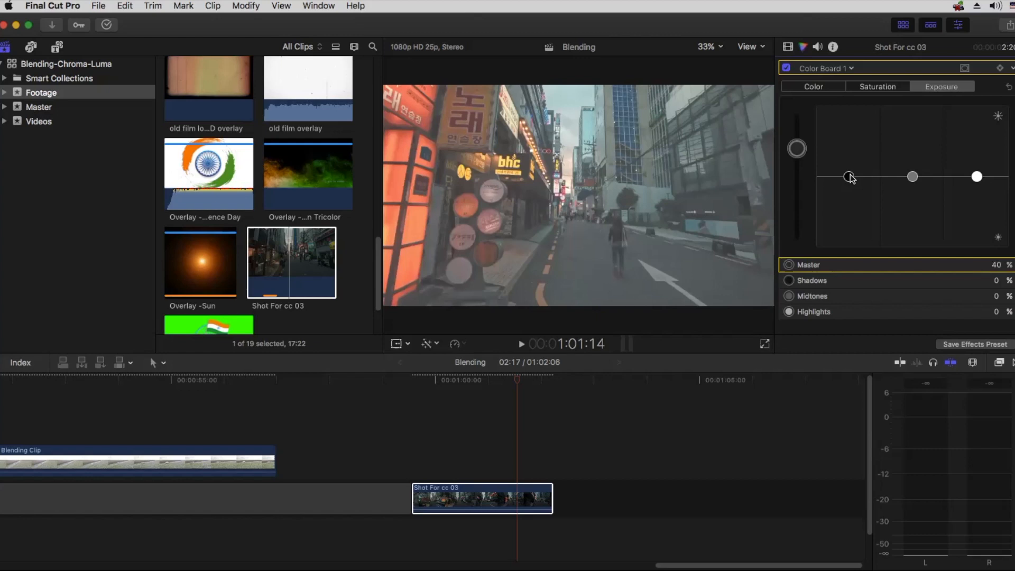
# - Lower the Shadows exposure of Shot For cc 03 to -47% and raise its Midtones to 40% in the Color Board
pyautogui.moveTo(850, 177); pyautogui.dragTo(848, 204)
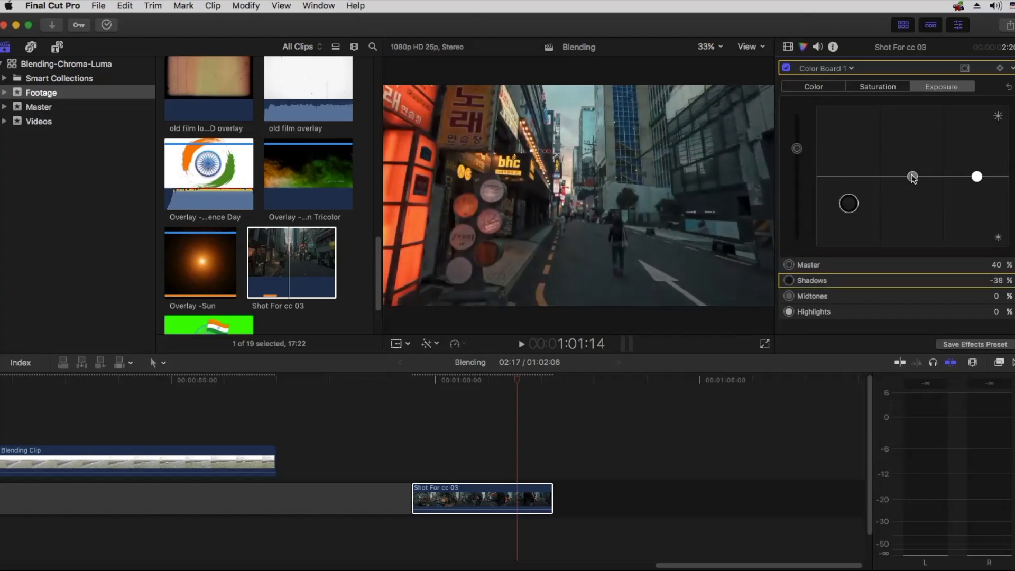
pyautogui.moveTo(913, 176); pyautogui.dragTo(914, 161)
pyautogui.moveTo(848, 205); pyautogui.dragTo(849, 209)
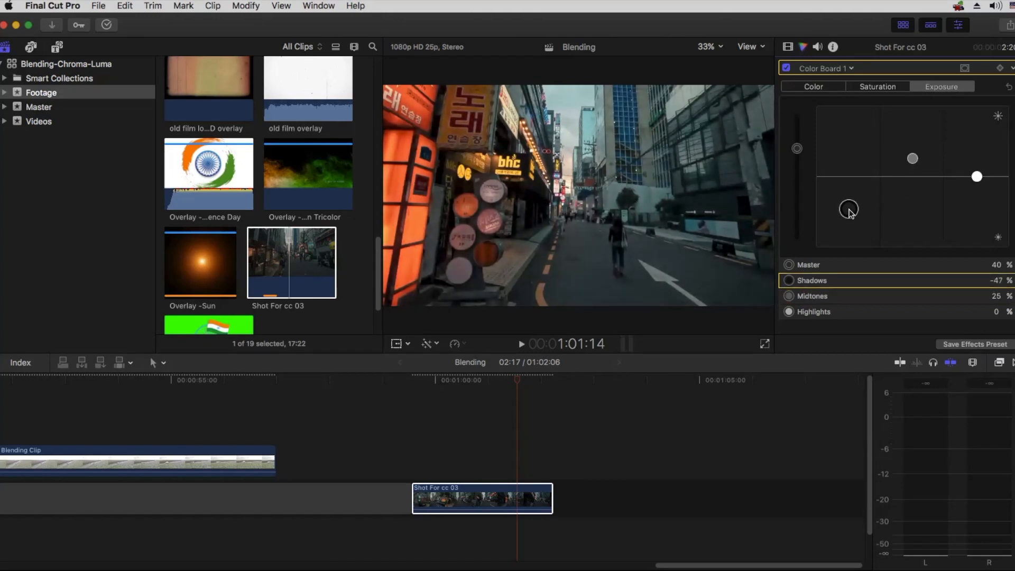
pyautogui.moveTo(913, 158); pyautogui.dragTo(913, 148)
# - Compare Shot For cc 03 with Color Board 1 switched off and on, and reset its exposure adjustments
pyautogui.click(787, 68)
pyautogui.click(786, 68)
pyautogui.click(787, 68)
pyautogui.click(786, 68)
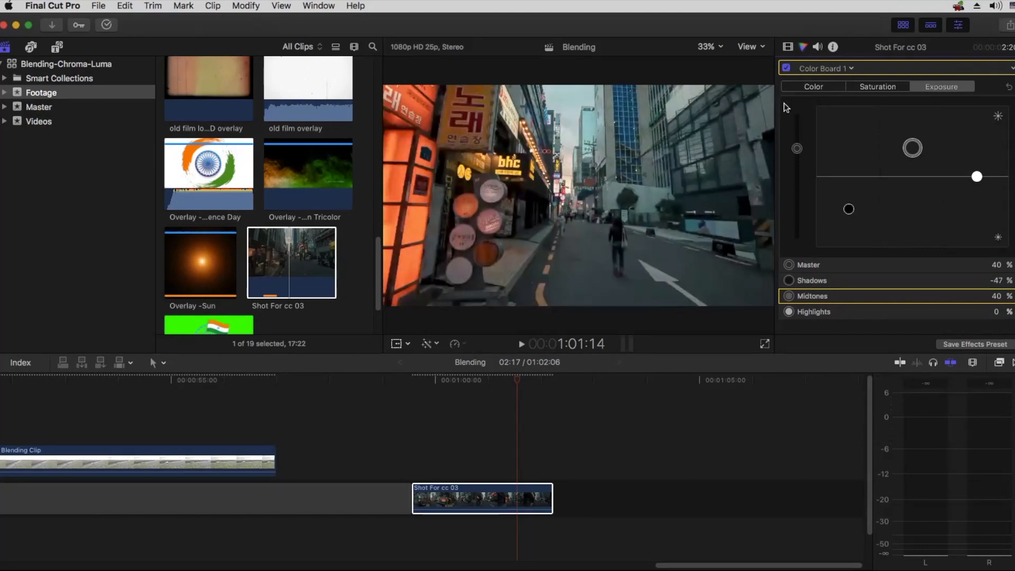
pyautogui.click(1010, 87)
# - Try the Screen blend mode on the single Shot For cc 03 clip in the primary storyline
pyautogui.click(788, 47)
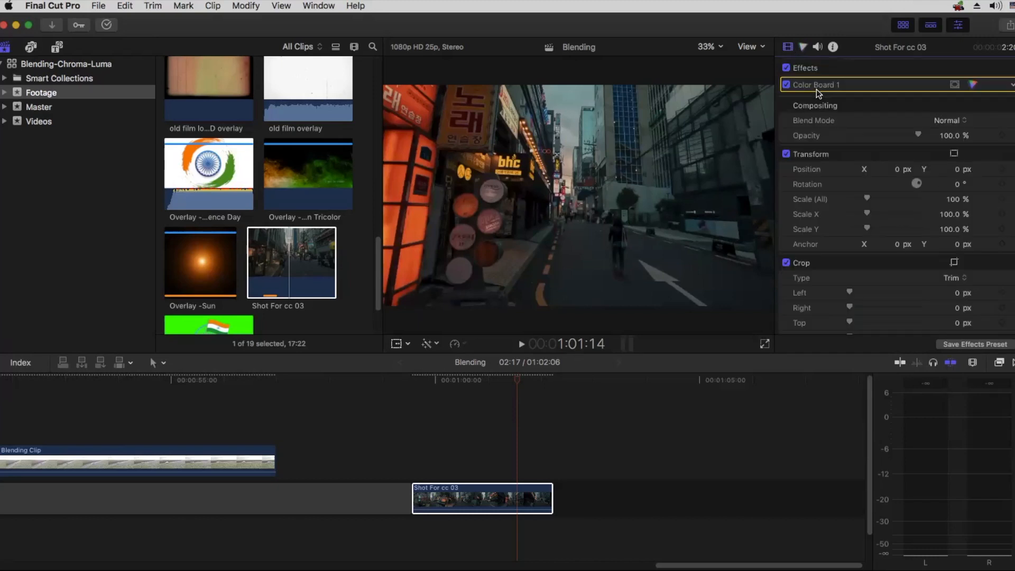
pyautogui.scroll(-2, 814, 81)
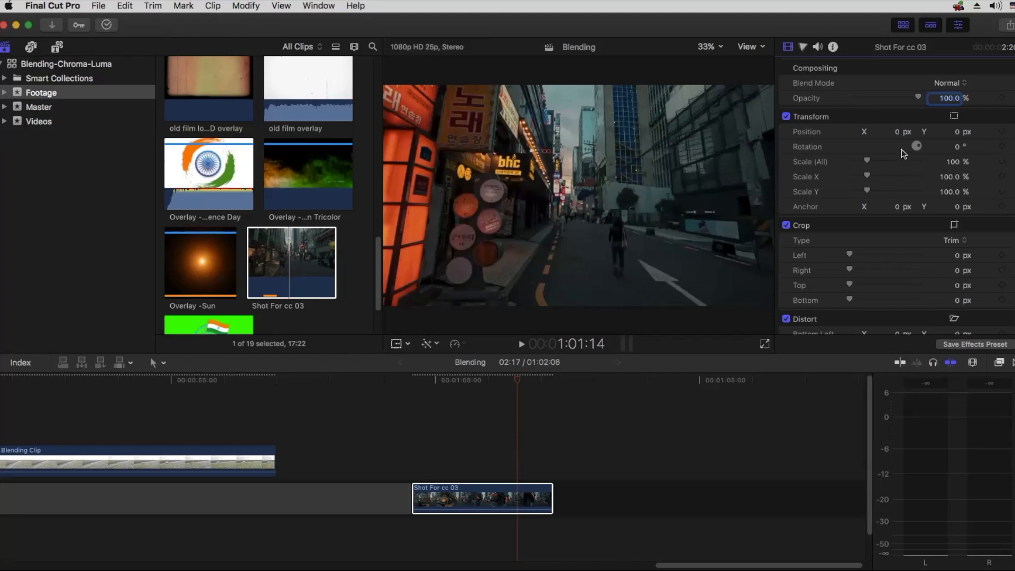
pyautogui.click(940, 84)
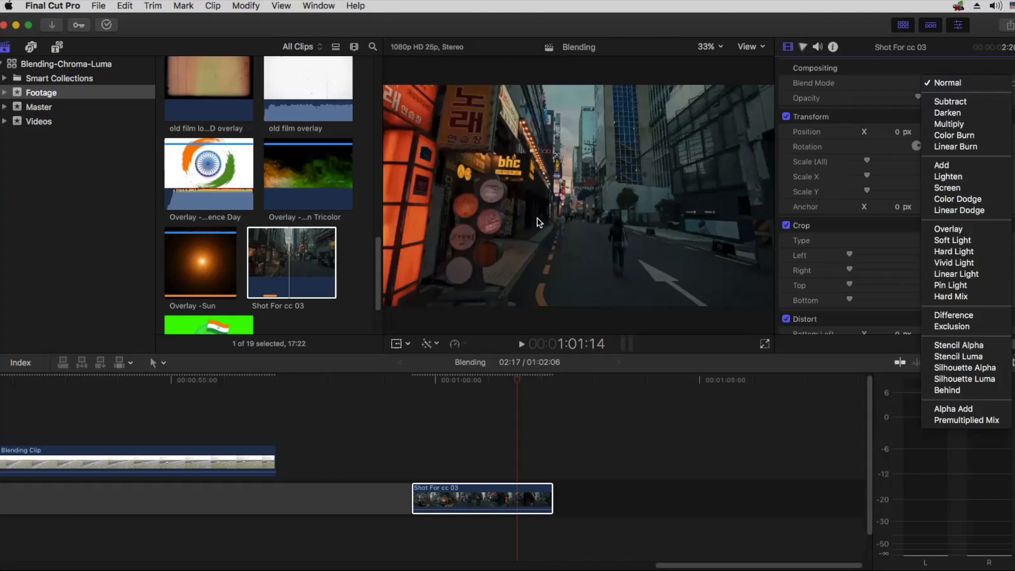
pyautogui.click(939, 189)
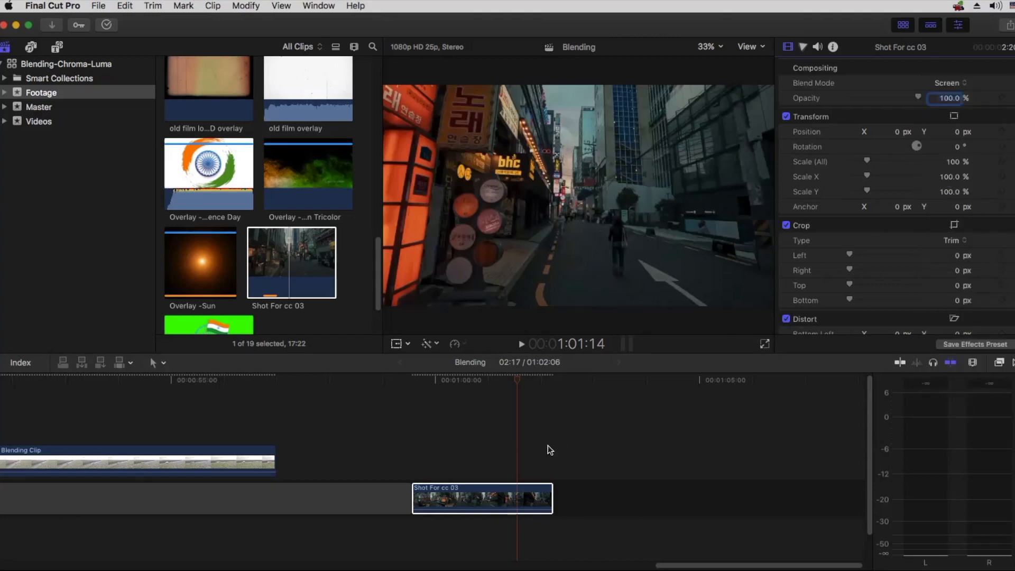
# - Try a copy of Shot For cc 03 in Screen blend mode above the original and delete that copy
pyautogui.moveTo(505, 498); pyautogui.dragTo(492, 463)
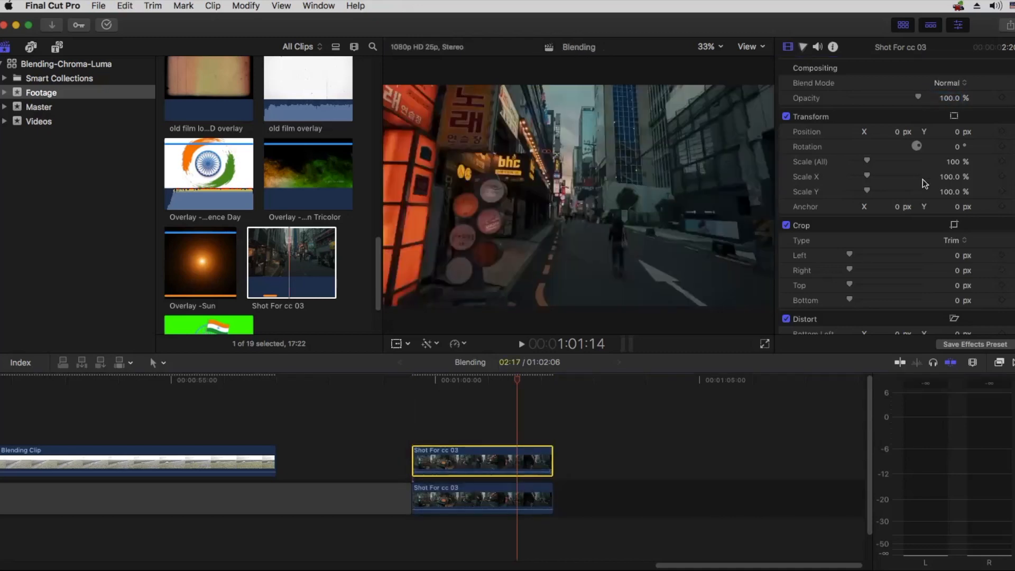
pyautogui.click(947, 83)
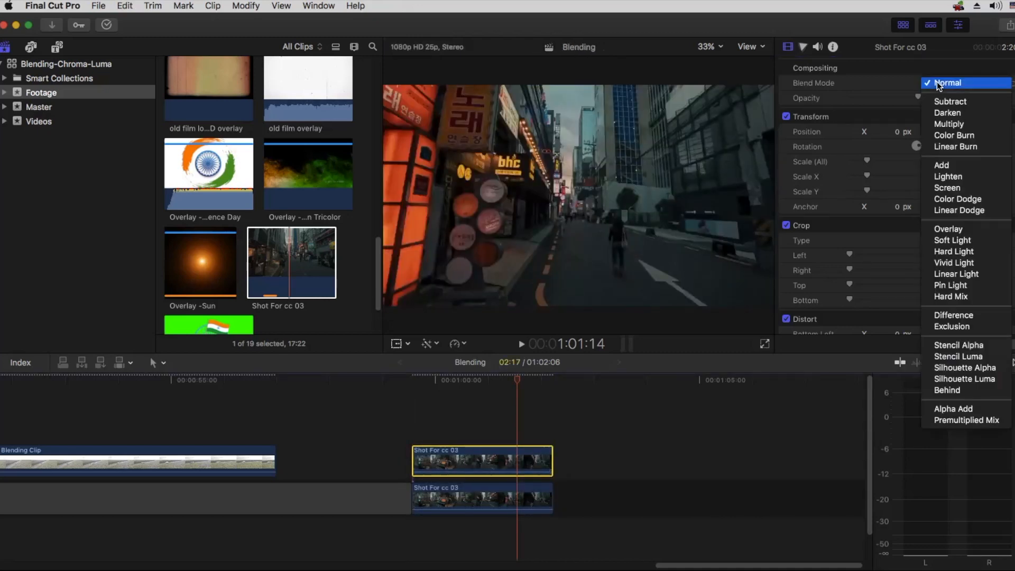
pyautogui.click(950, 189)
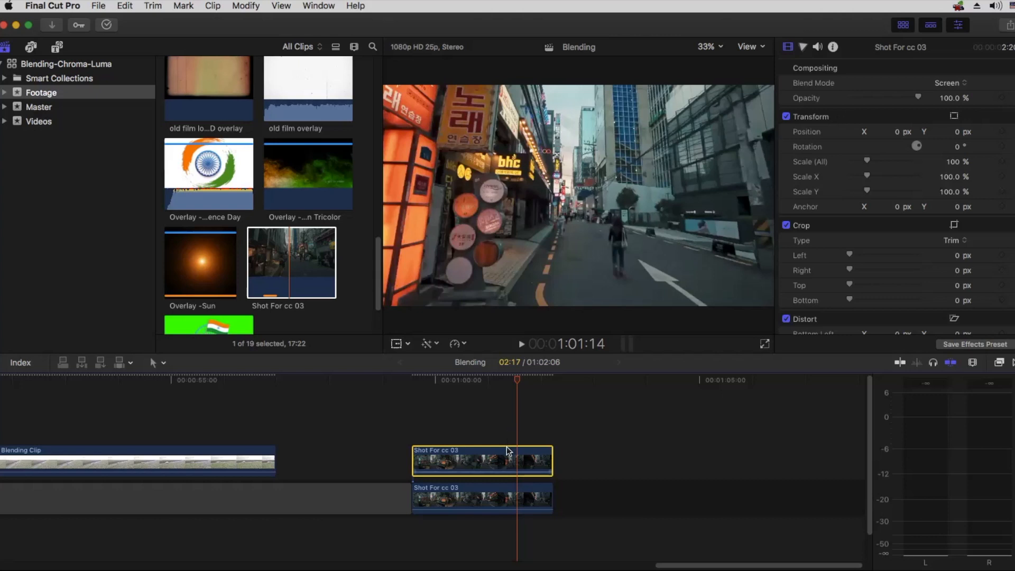
pyautogui.press('Delete')
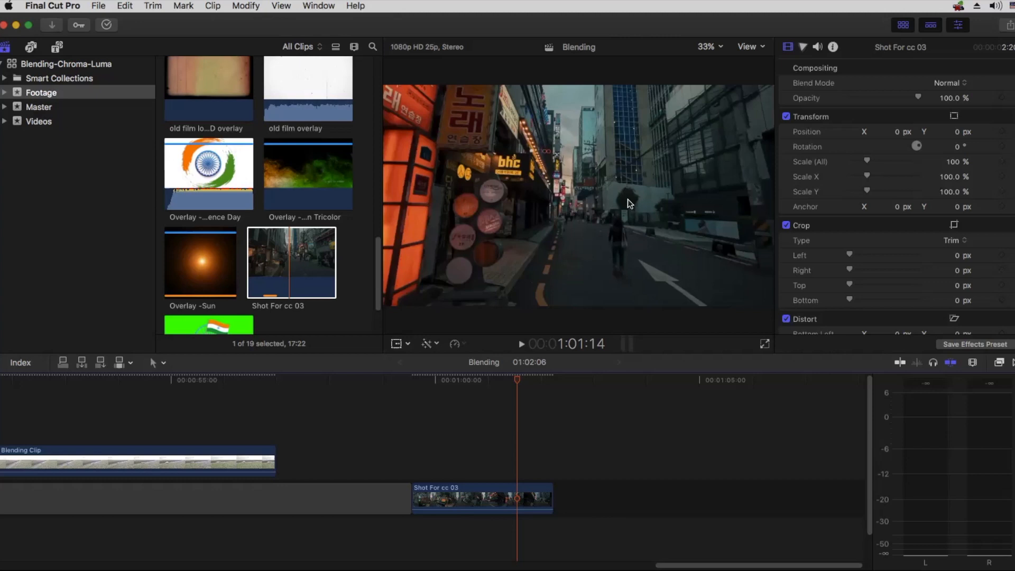
# - Duplicate Shot For cc 03 directly above the original and set the copy's blend mode to Soft Light
pyautogui.moveTo(500, 490); pyautogui.dragTo(502, 455)
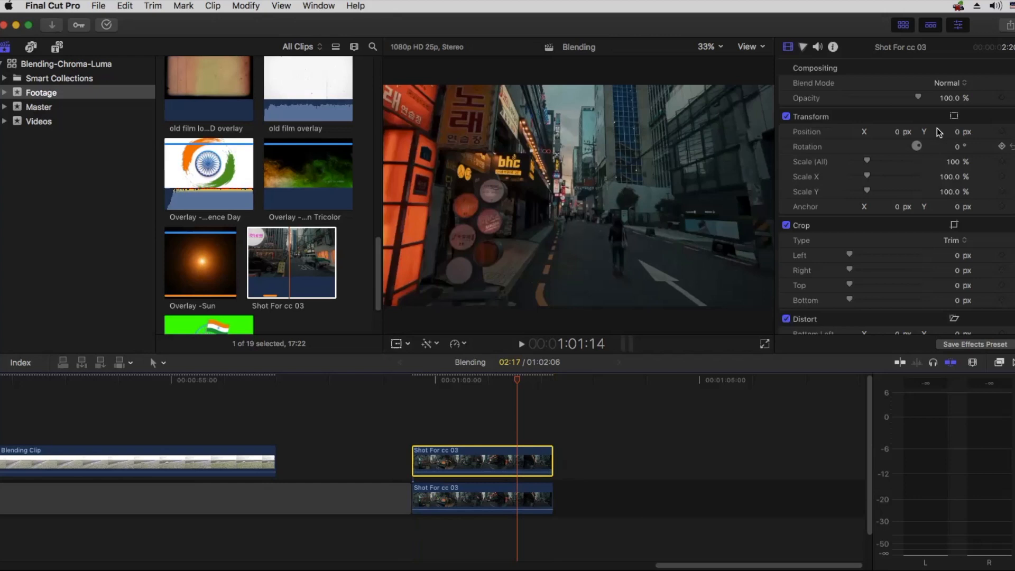
pyautogui.click(948, 84)
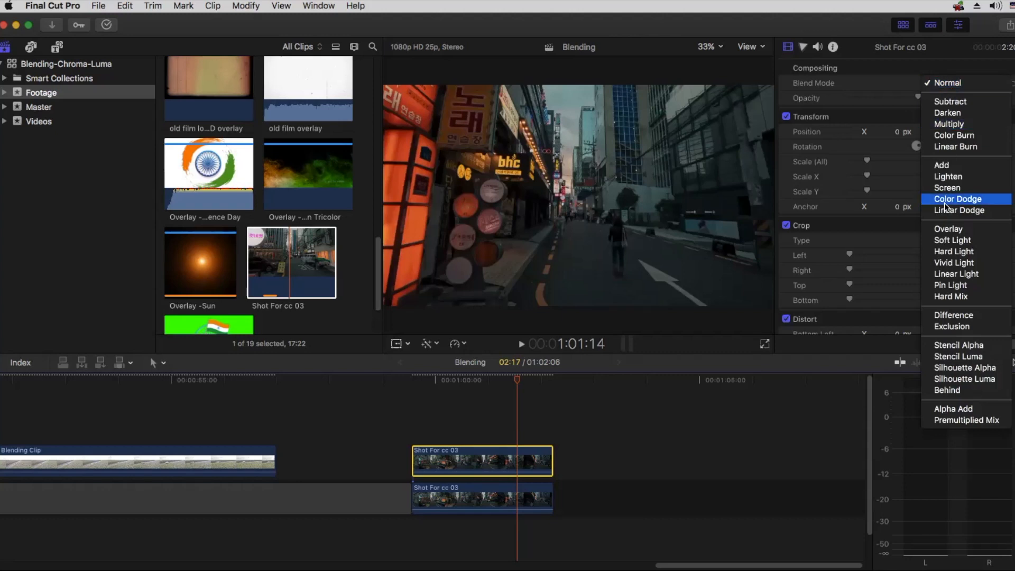
pyautogui.click(947, 243)
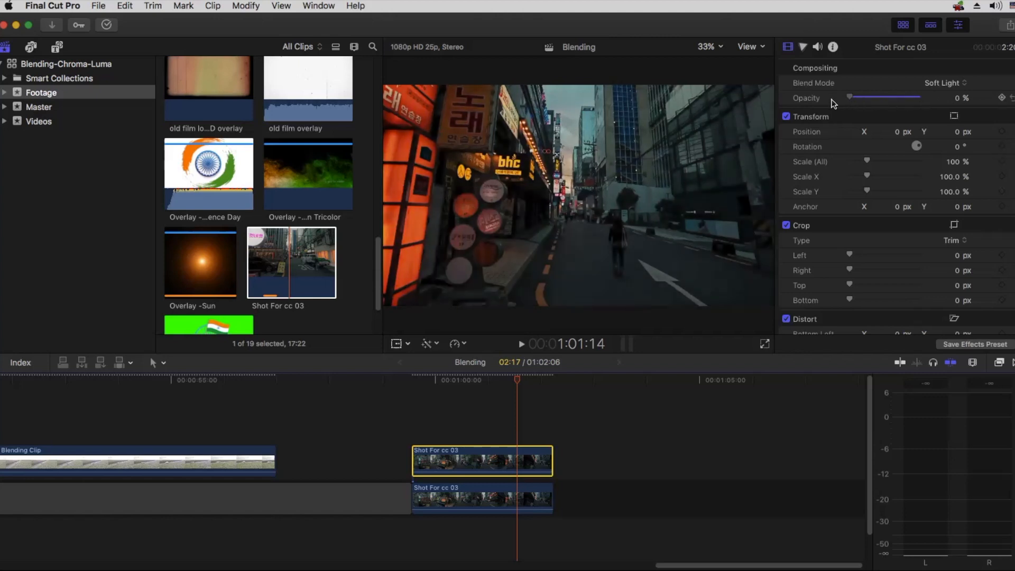
# - Test the Soft Light strength by lowering the upper Shot For cc 03's opacity to 0% and restoring it to 100%
pyautogui.moveTo(919, 98); pyautogui.dragTo(882, 98)
pyautogui.click(952, 97)
pyautogui.write('100')
pyautogui.press('Return')
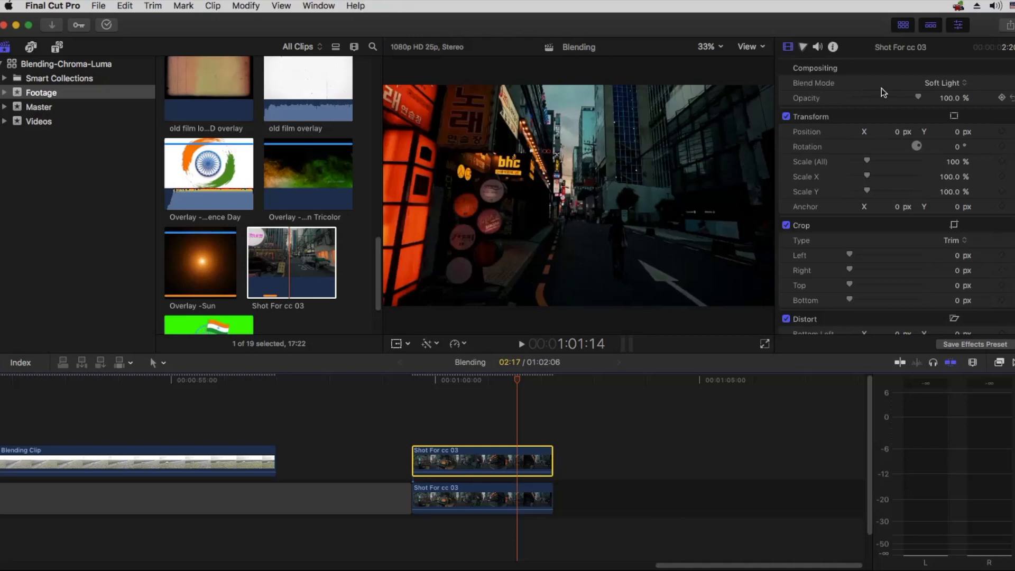
# - Duplicate the first Blending Clip at the beginning of the timeline directly above the original
pyautogui.click(475, 392)
pyautogui.press('Home')
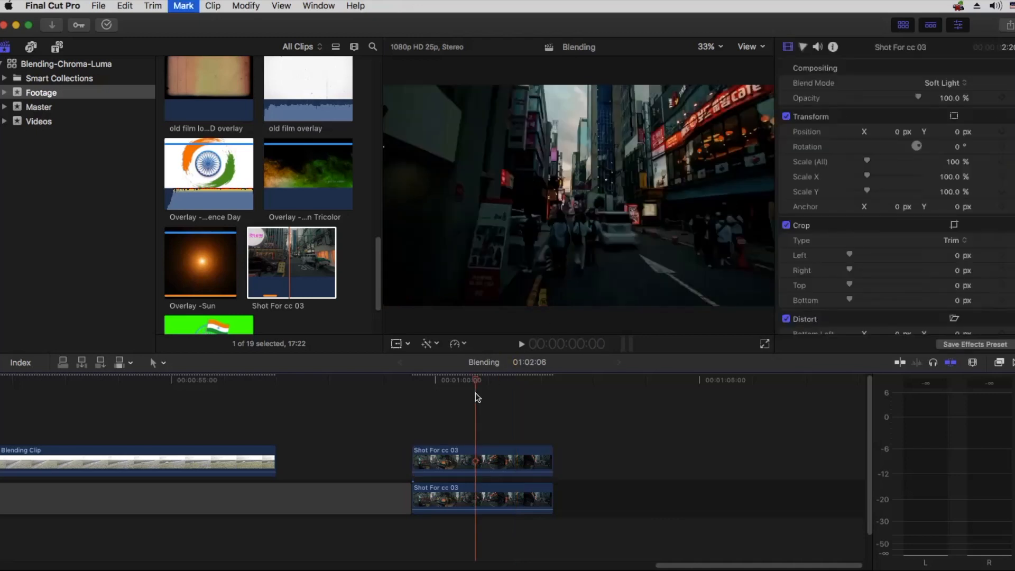
pyautogui.click(944, 81)
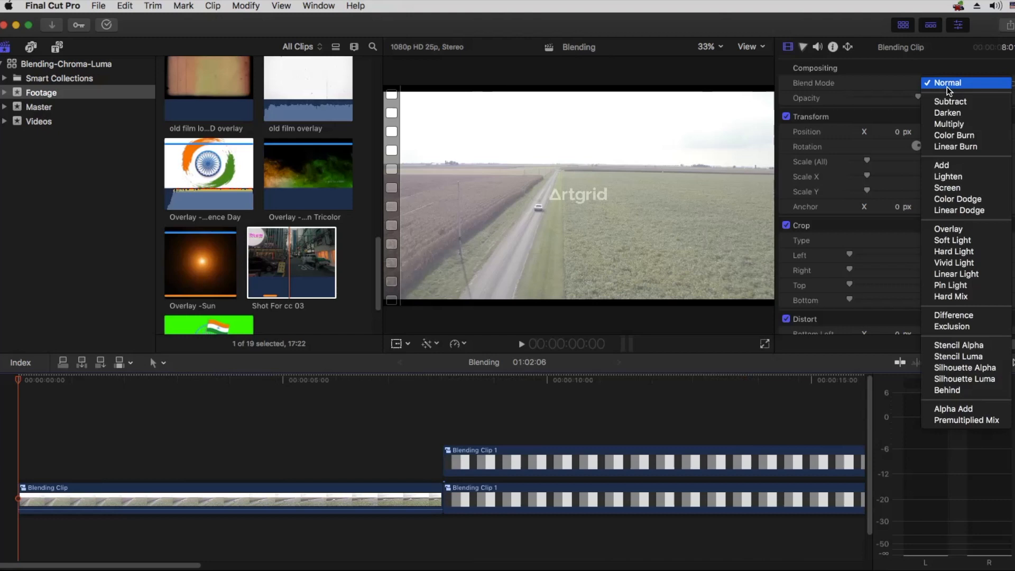
pyautogui.click(339, 424)
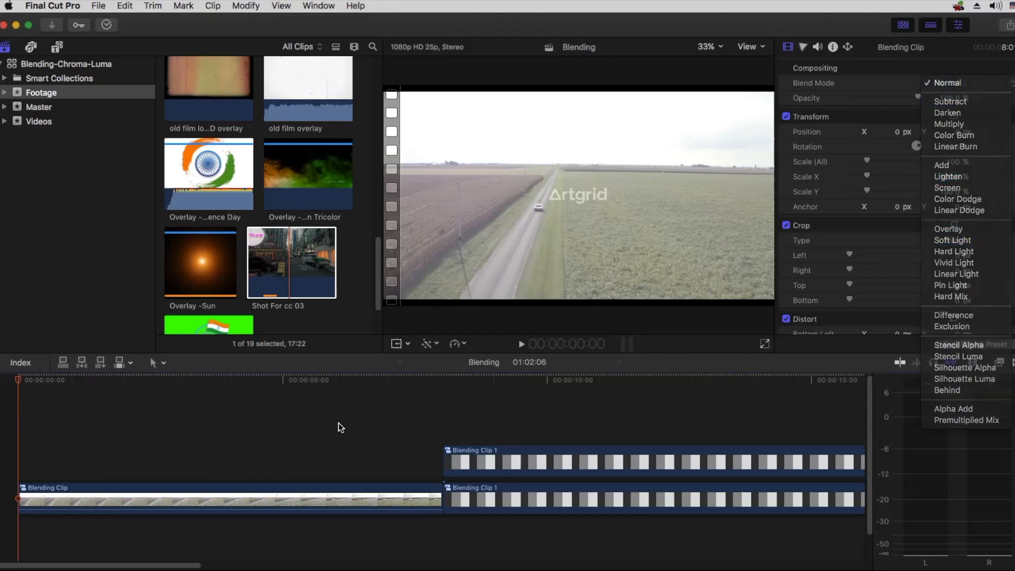
pyautogui.press('super+minus')
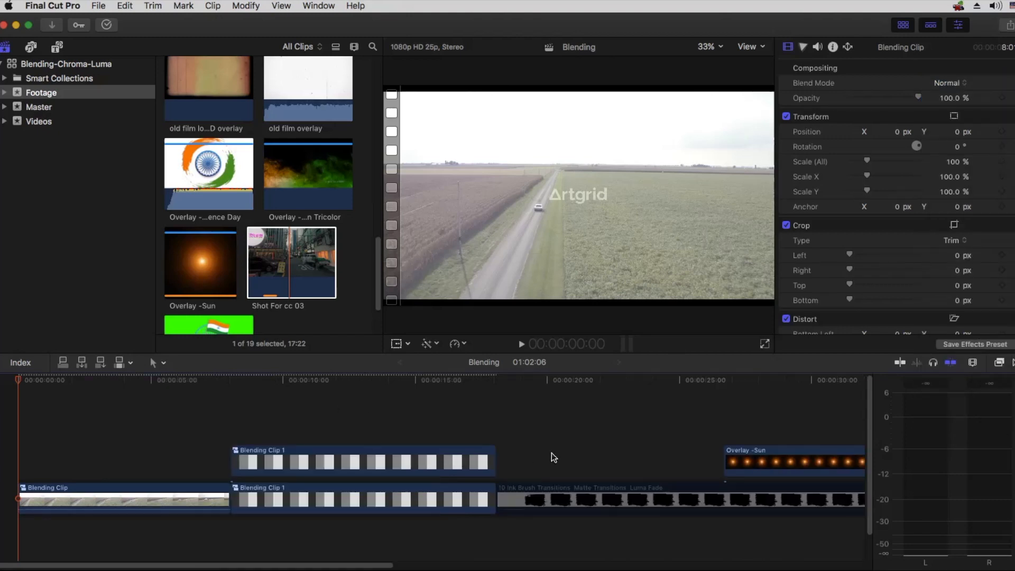
pyautogui.moveTo(70, 490); pyautogui.dragTo(79, 460)
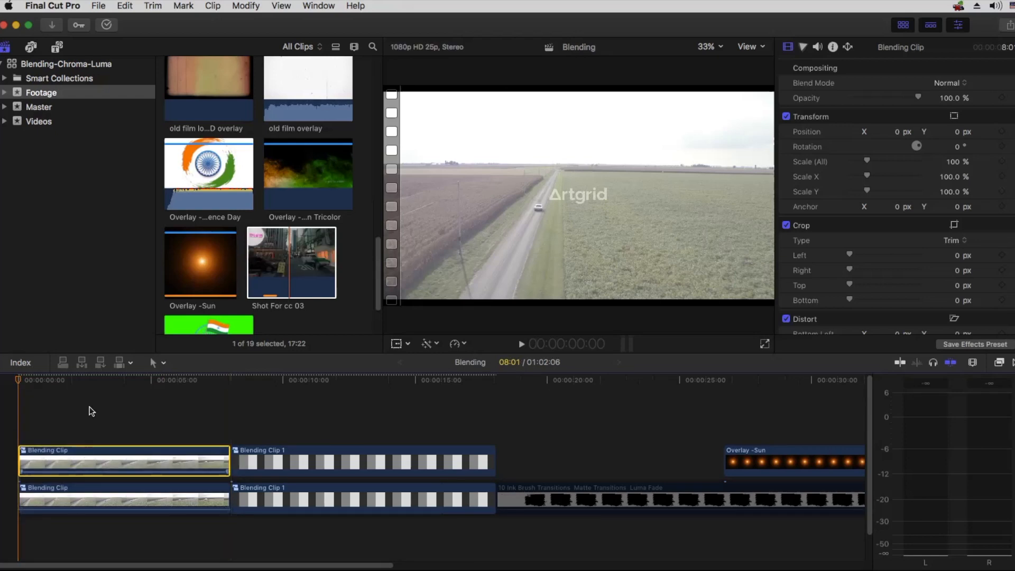
# - Try the Screen blend mode on the upper Blending Clip at 2:13, reducing its opacity and restoring it to 100%
pyautogui.click(85, 455)
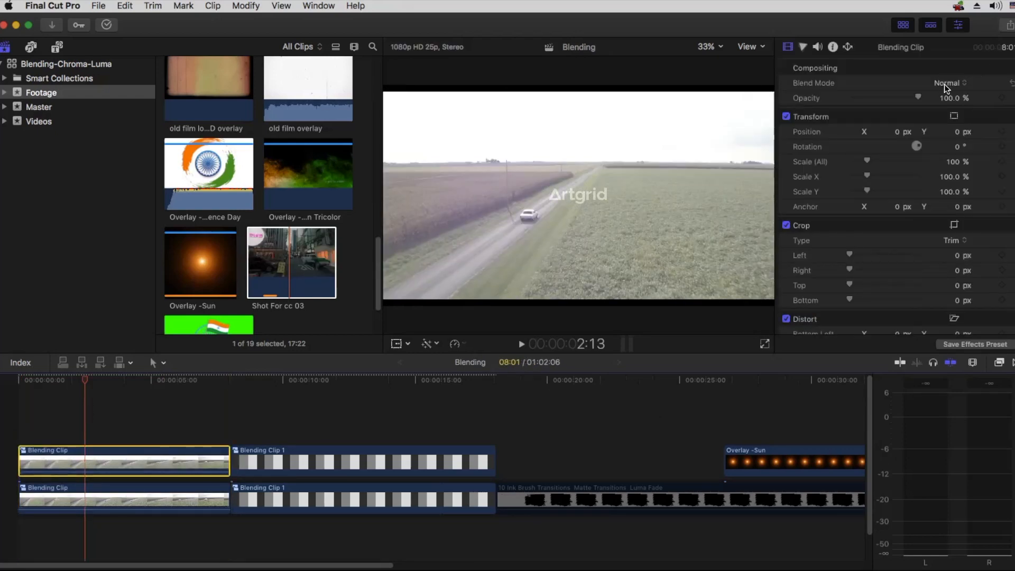
pyautogui.click(944, 84)
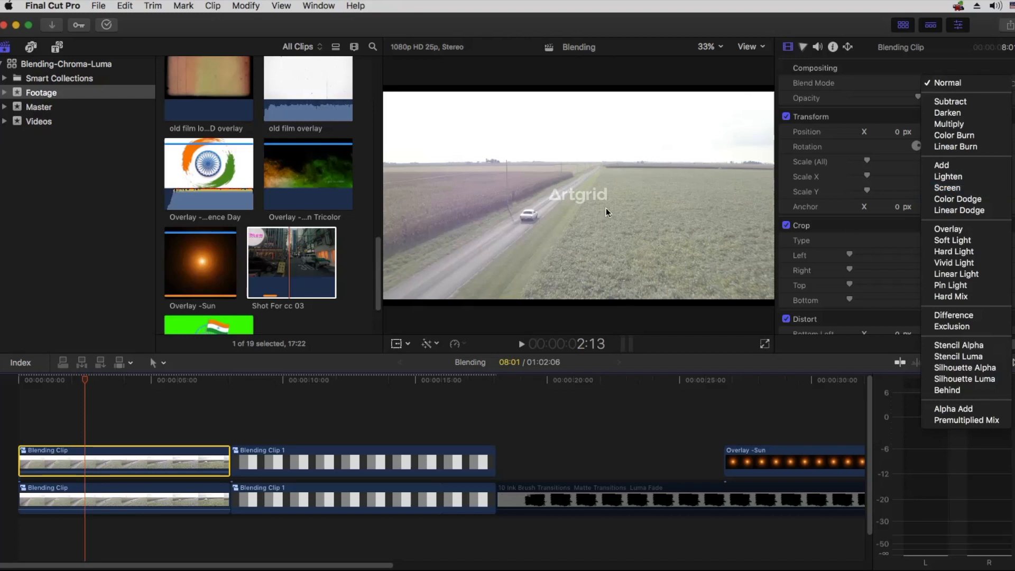
pyautogui.click(947, 188)
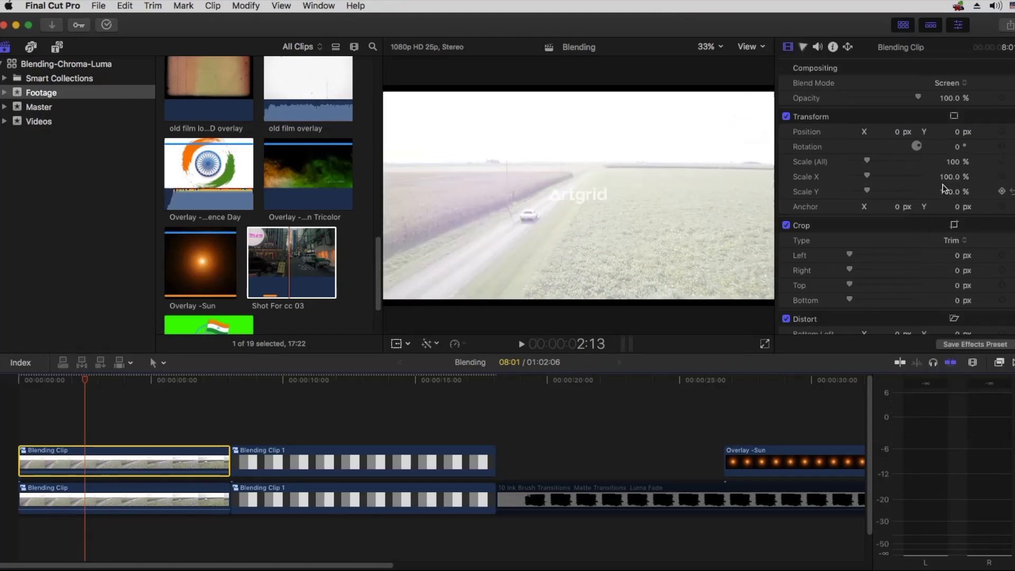
pyautogui.moveTo(919, 97); pyautogui.dragTo(851, 97)
pyautogui.click(916, 101)
# - Try Soft Light on the upper Blending Clip, lowering its opacity to 48.58% and restoring it to 100%
pyautogui.click(954, 81)
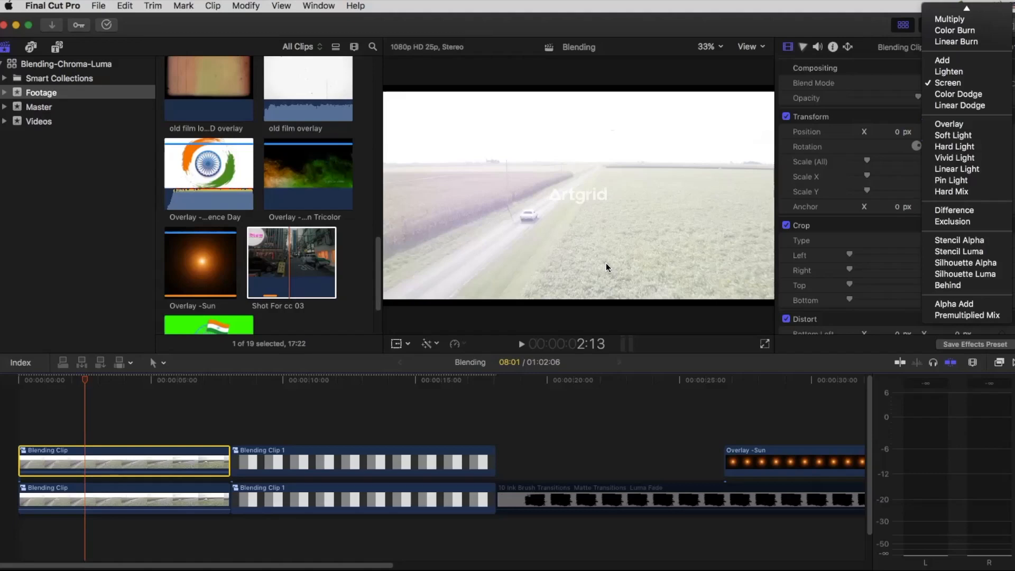
pyautogui.click(950, 135)
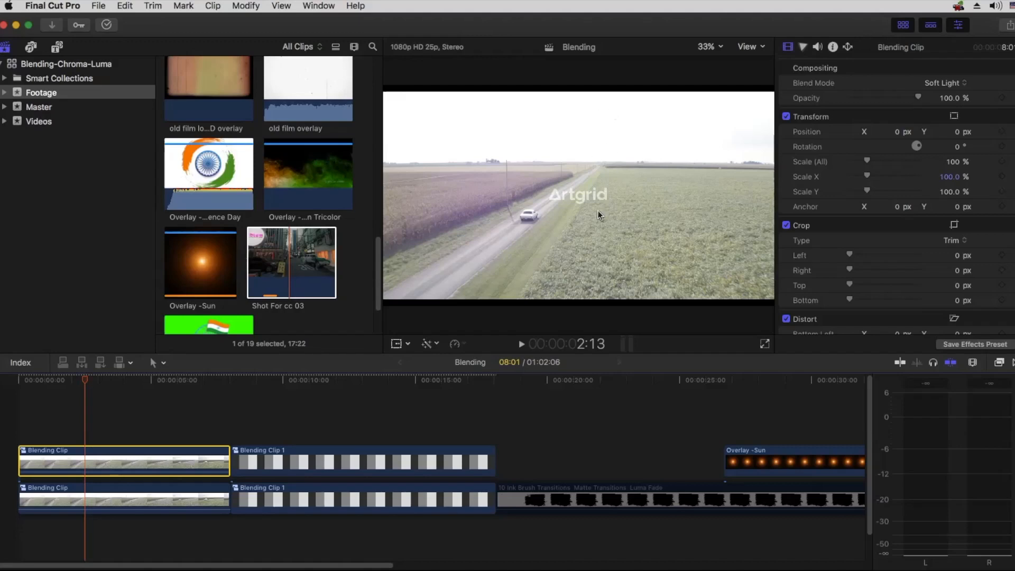
pyautogui.moveTo(916, 99); pyautogui.dragTo(878, 107)
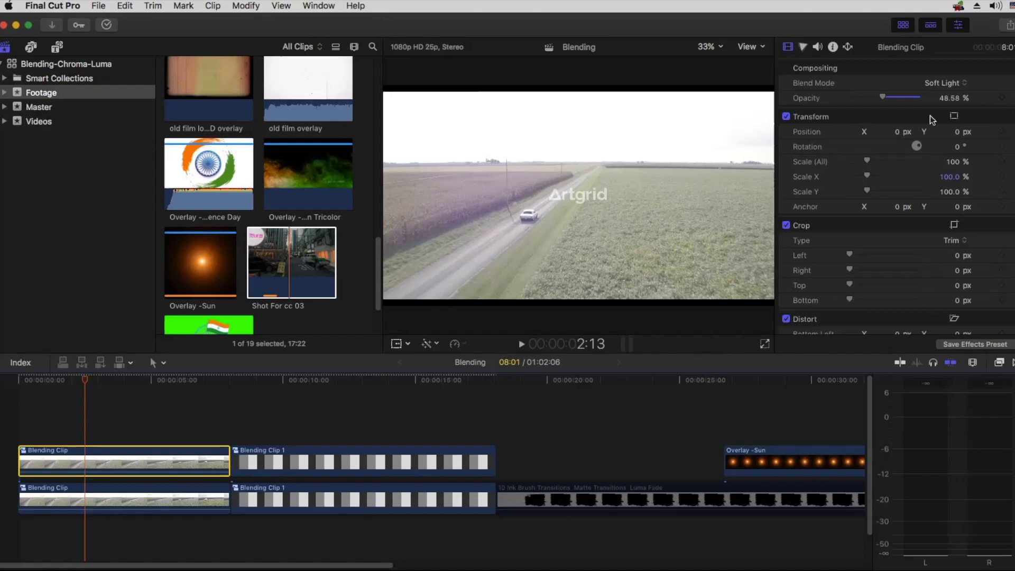
pyautogui.moveTo(883, 98); pyautogui.dragTo(975, 106)
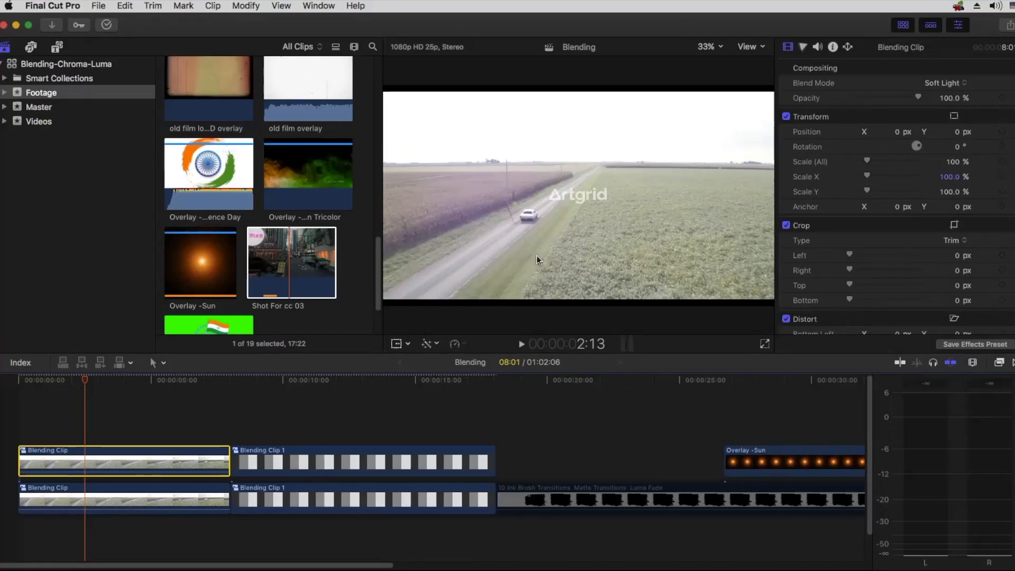
# - Set the upper Blending Clip's blend mode to Multiply, testing it at 68.66% opacity before restoring 100%
pyautogui.click(935, 84)
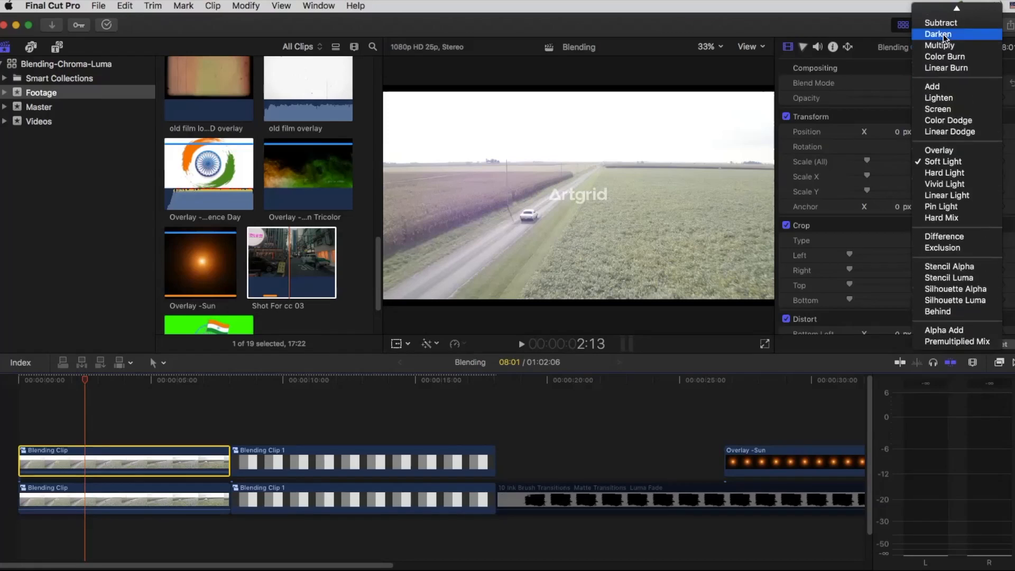
pyautogui.click(944, 46)
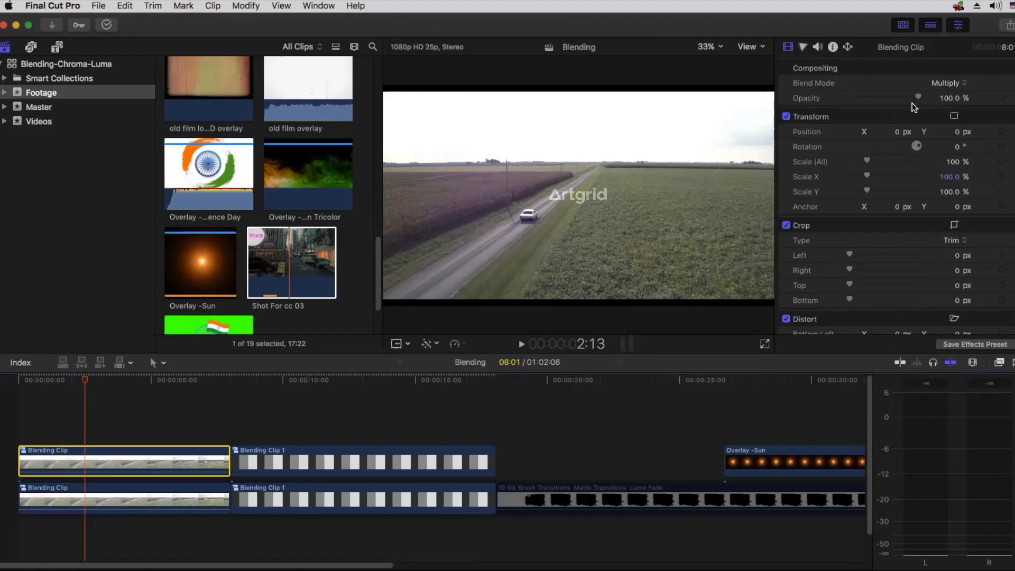
pyautogui.moveTo(919, 100)
pyautogui.mouseDown()
pyautogui.moveTo(879, 100)
pyautogui.moveTo(917, 99)
pyautogui.moveTo(904, 104)
pyautogui.mouseUp()
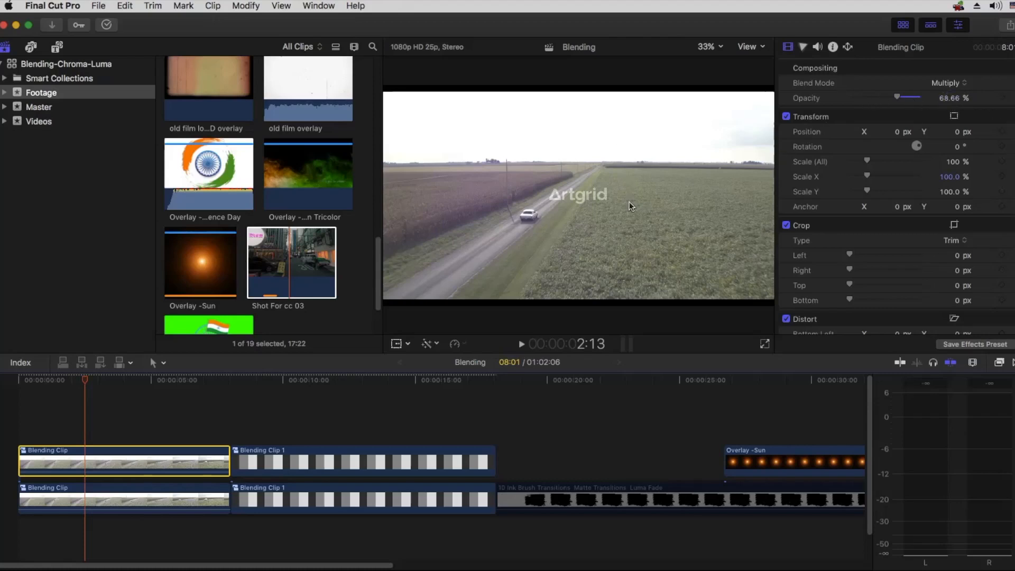
pyautogui.moveTo(907, 98); pyautogui.dragTo(920, 98)
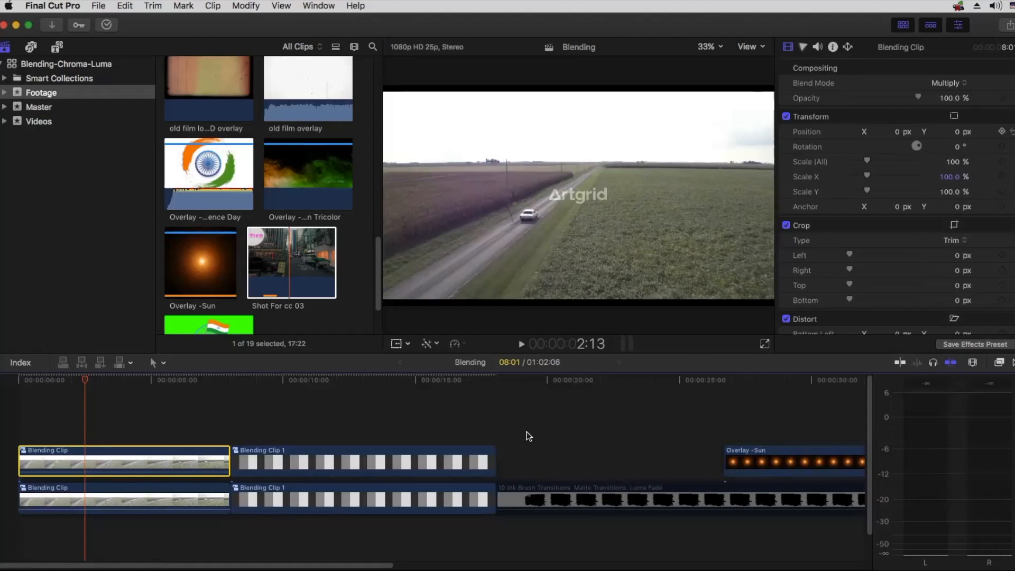
# - Try the Screen blend mode on the upper Shot For cc 03 clip at the end of the timeline
pyautogui.click(321, 410)
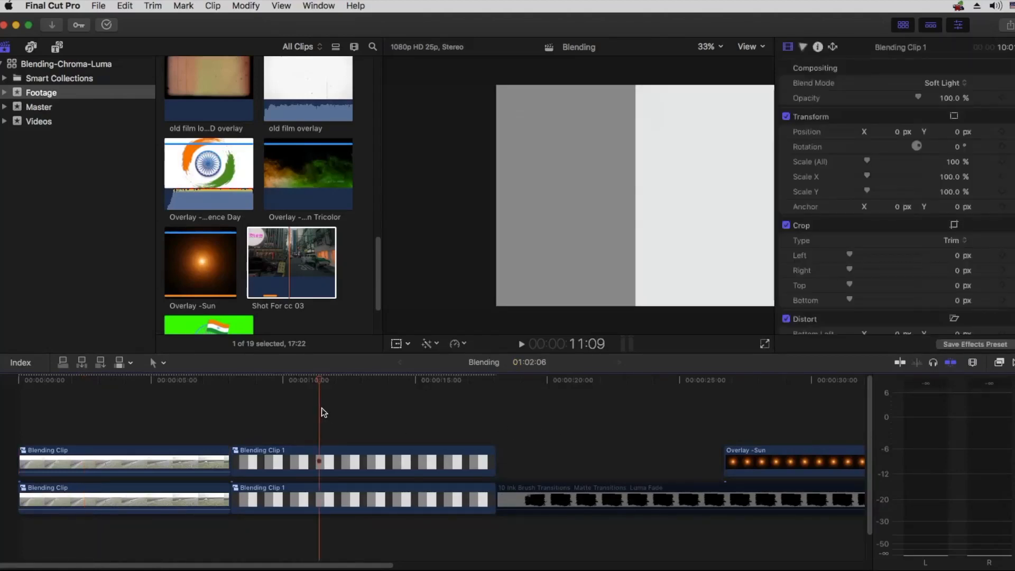
pyautogui.click(132, 464)
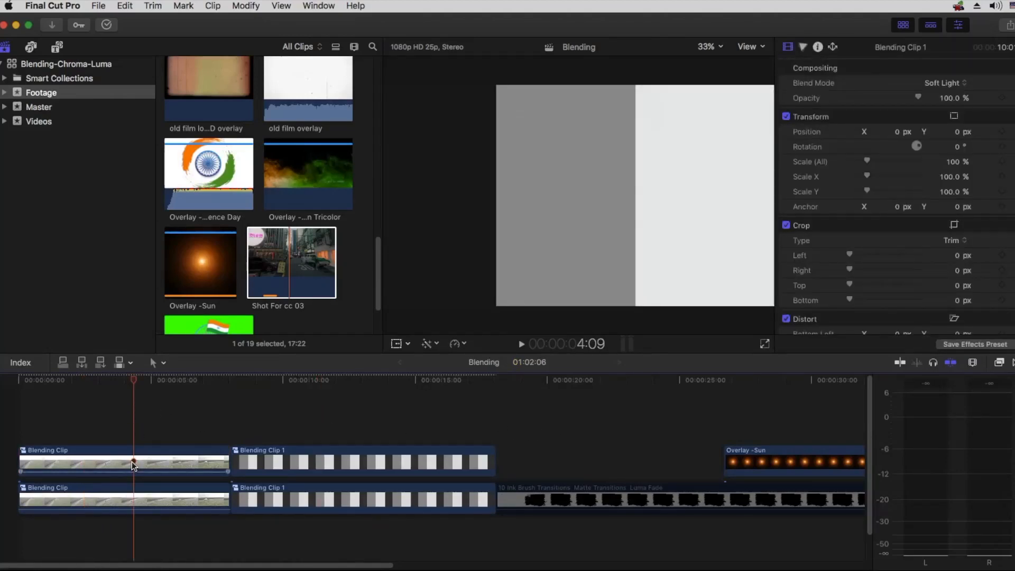
pyautogui.click(131, 462)
pyautogui.hotkey('shift', 'z')
pyautogui.click(828, 380)
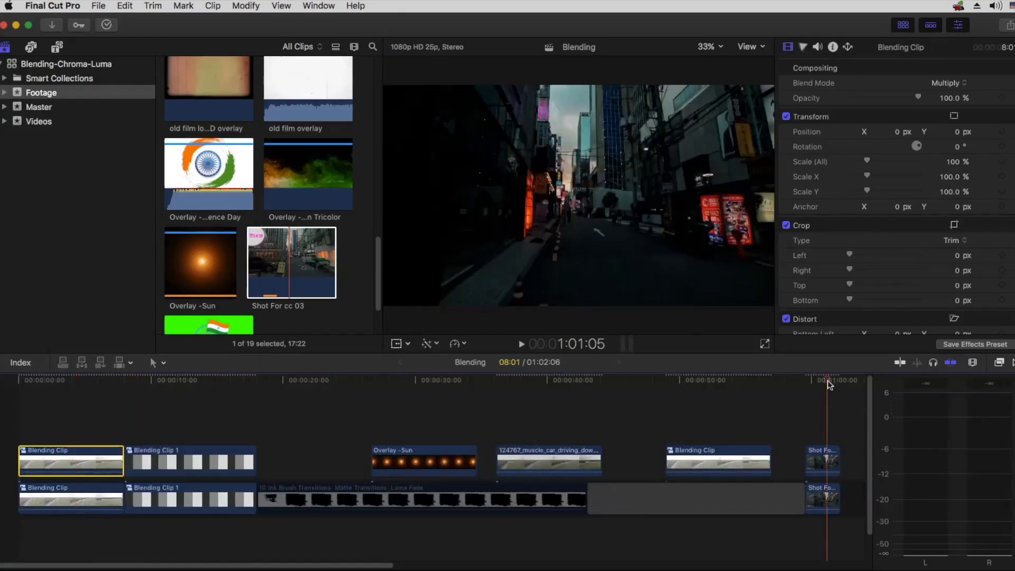
pyautogui.press('super+equal')
pyautogui.click(788, 462)
pyautogui.click(945, 82)
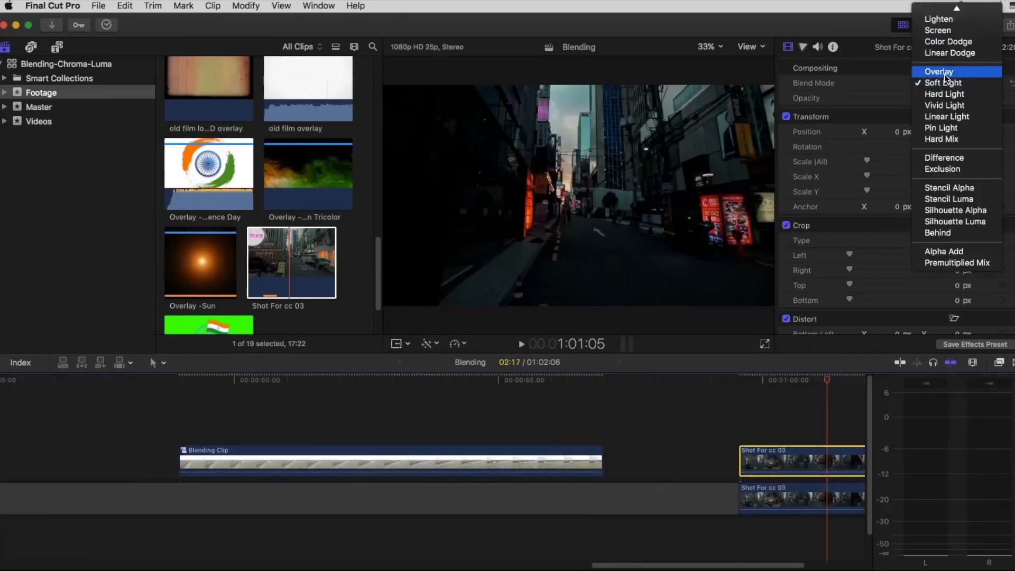
pyautogui.click(944, 75)
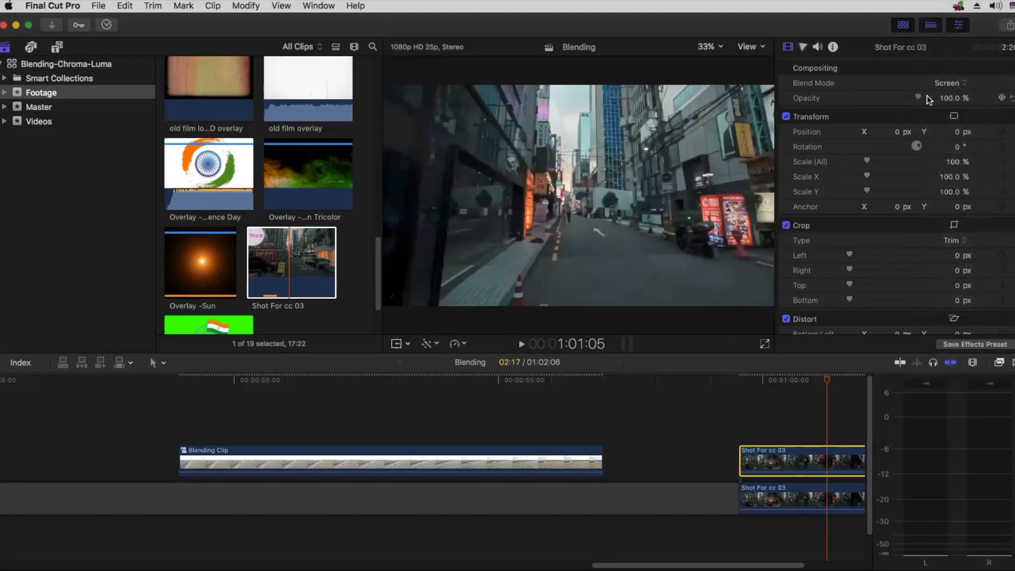
# - Try opacities of 37.82%, 0% and 25.42% on the upper Shot For cc 03 clip, previewing different frames
pyautogui.press('h')
pyautogui.hscroll(5, 534, 390)
pyautogui.moveTo(545, 380); pyautogui.dragTo(536, 380)
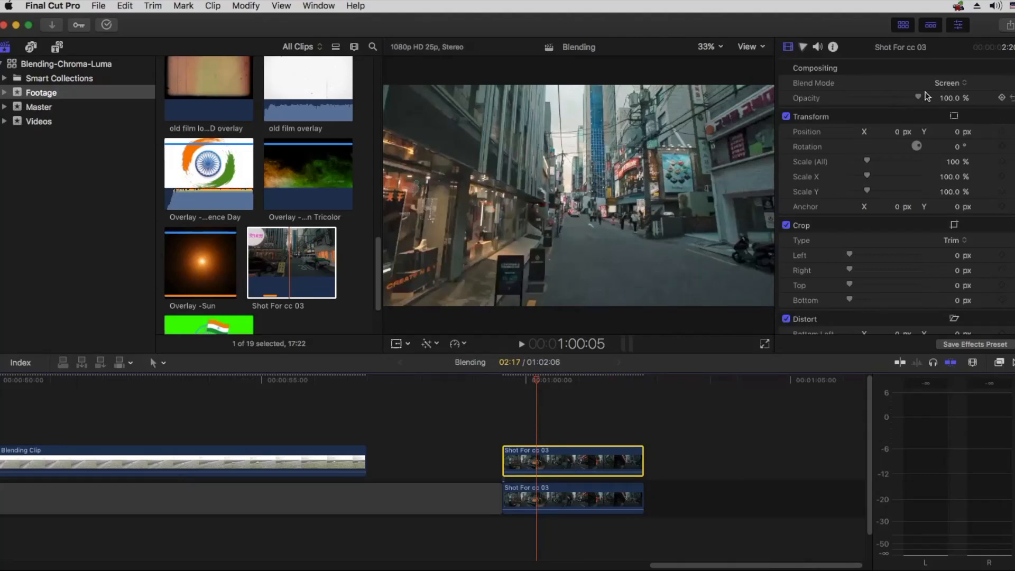
pyautogui.moveTo(924, 98); pyautogui.dragTo(880, 100)
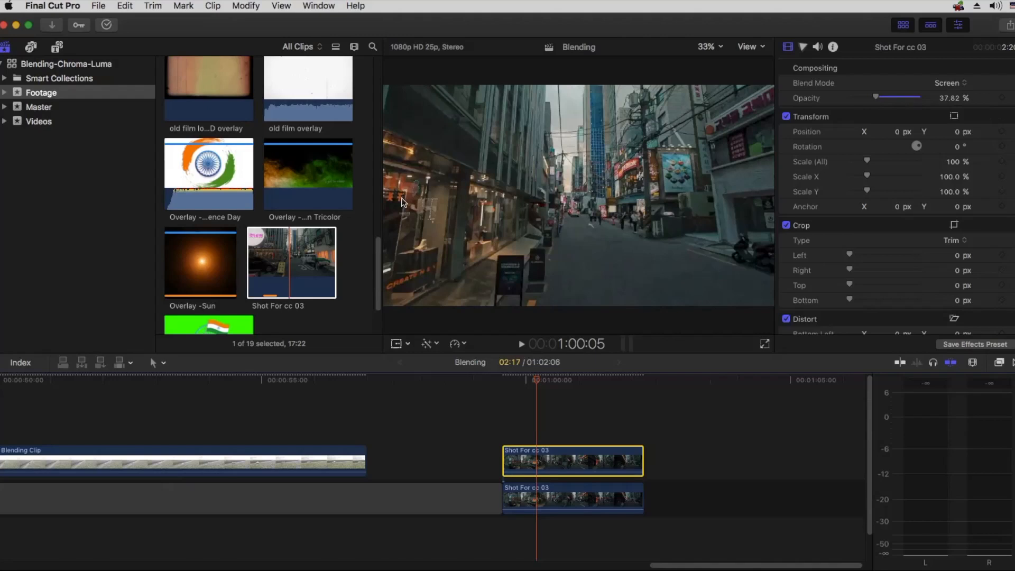
pyautogui.moveTo(538, 380); pyautogui.dragTo(503, 385)
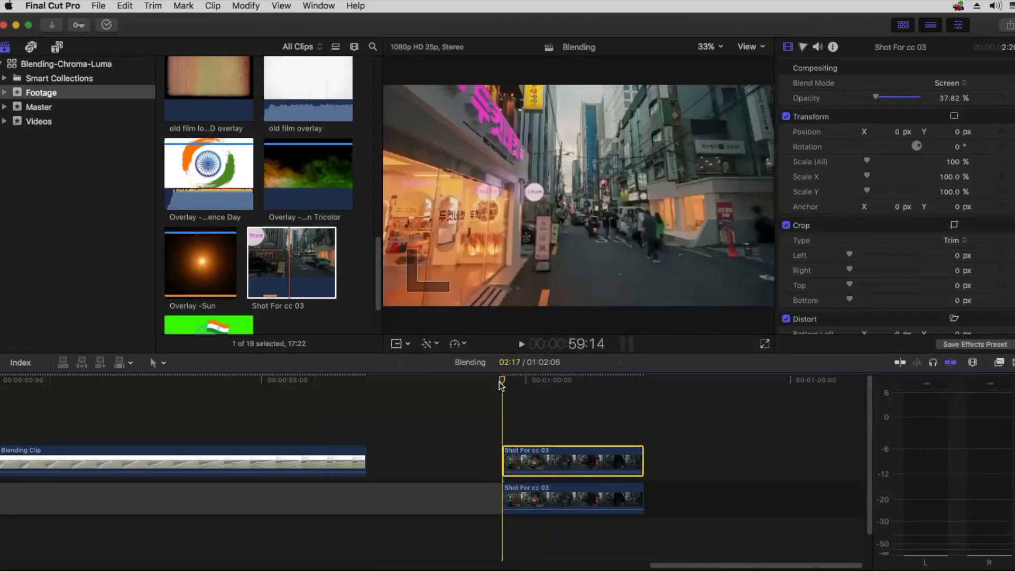
pyautogui.click(647, 382)
pyautogui.moveTo(650, 385); pyautogui.dragTo(504, 394)
pyautogui.moveTo(876, 97)
pyautogui.mouseDown()
pyautogui.moveTo(955, 94)
pyautogui.moveTo(866, 102)
pyautogui.mouseUp()
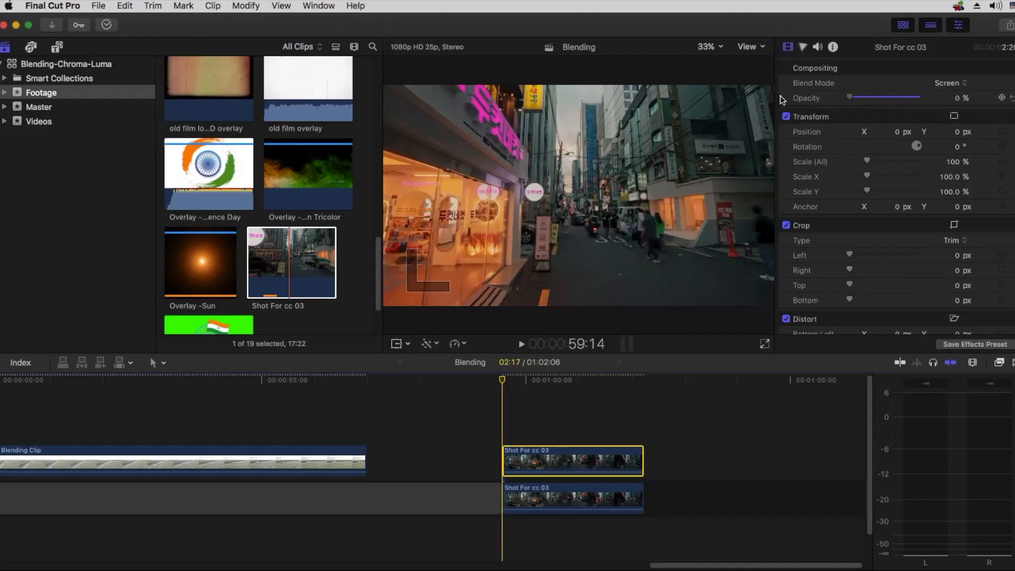
pyautogui.moveTo(850, 98); pyautogui.dragTo(867, 99)
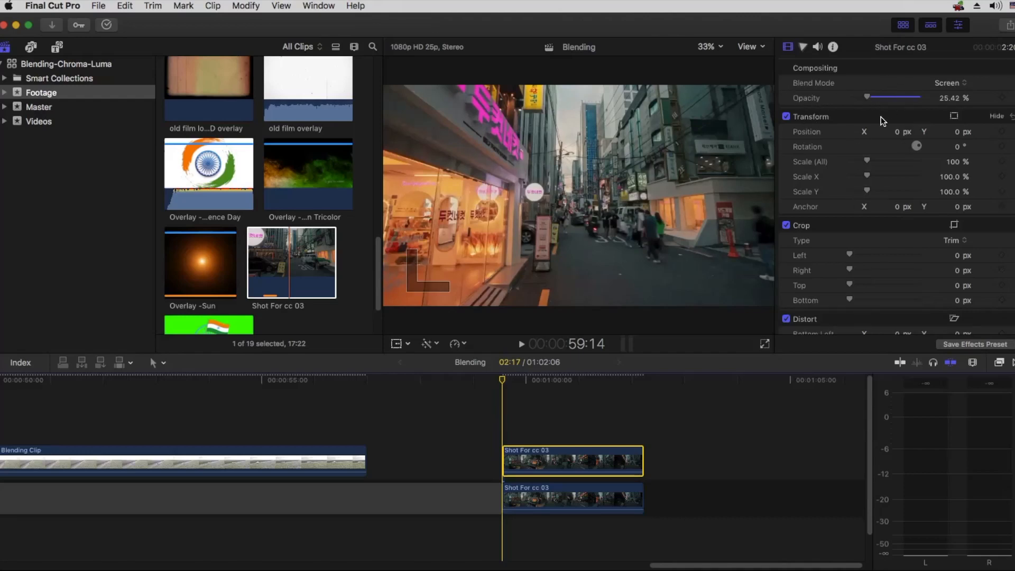
# - Try Soft Light on the upper Shot For cc 03 clip, comparing 100% opacity with 28.98%
pyautogui.click(955, 85)
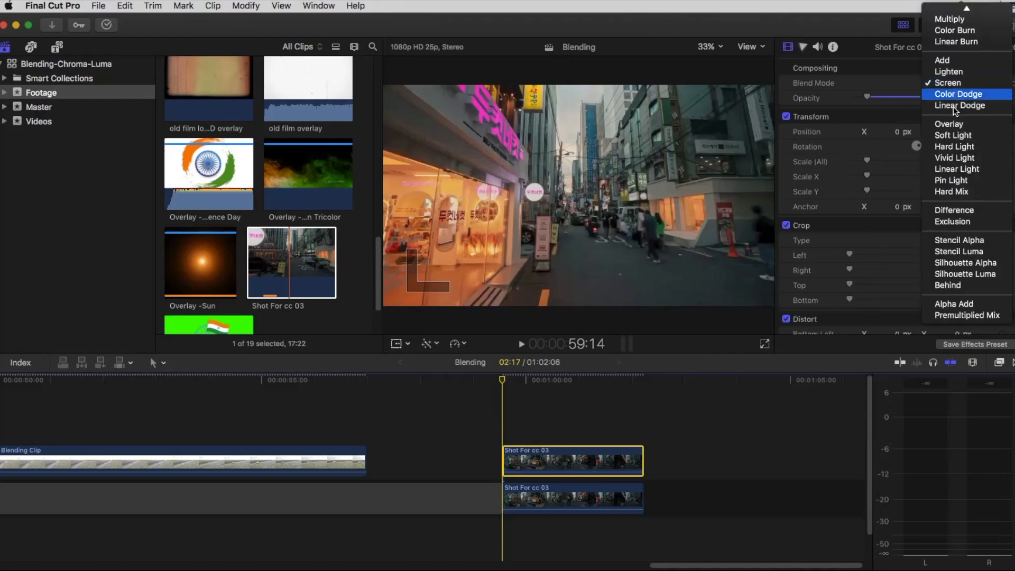
pyautogui.click(957, 135)
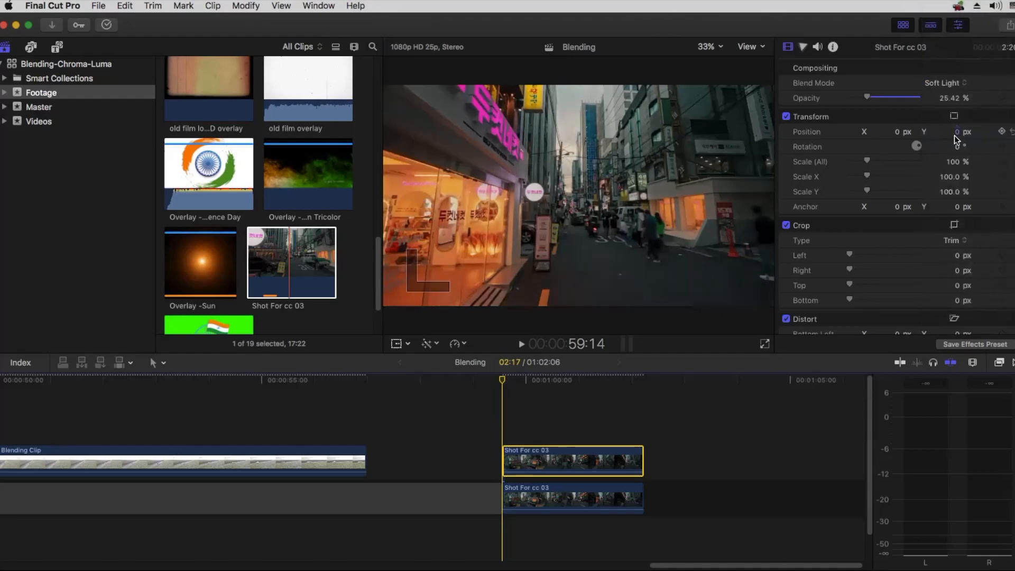
pyautogui.click(1011, 98)
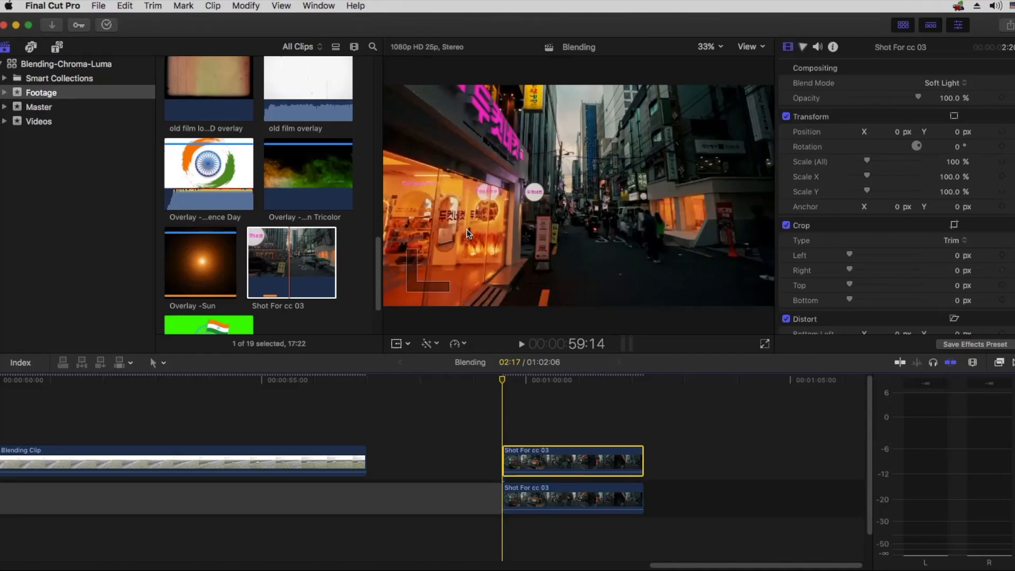
pyautogui.moveTo(917, 97); pyautogui.dragTo(868, 101)
pyautogui.moveTo(521, 385)
pyautogui.mouseDown()
pyautogui.moveTo(611, 382)
pyautogui.moveTo(531, 391)
pyautogui.mouseUp()
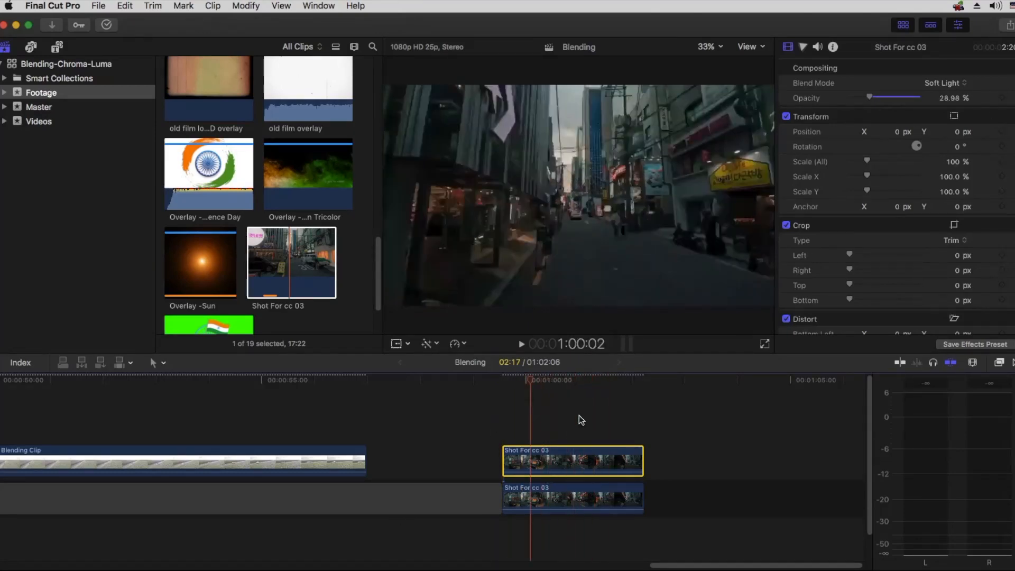
# - Try Vivid Light at 100% opacity and Linear Light on the upper Shot For cc 03 clip
pyautogui.click(932, 84)
pyautogui.click(942, 108)
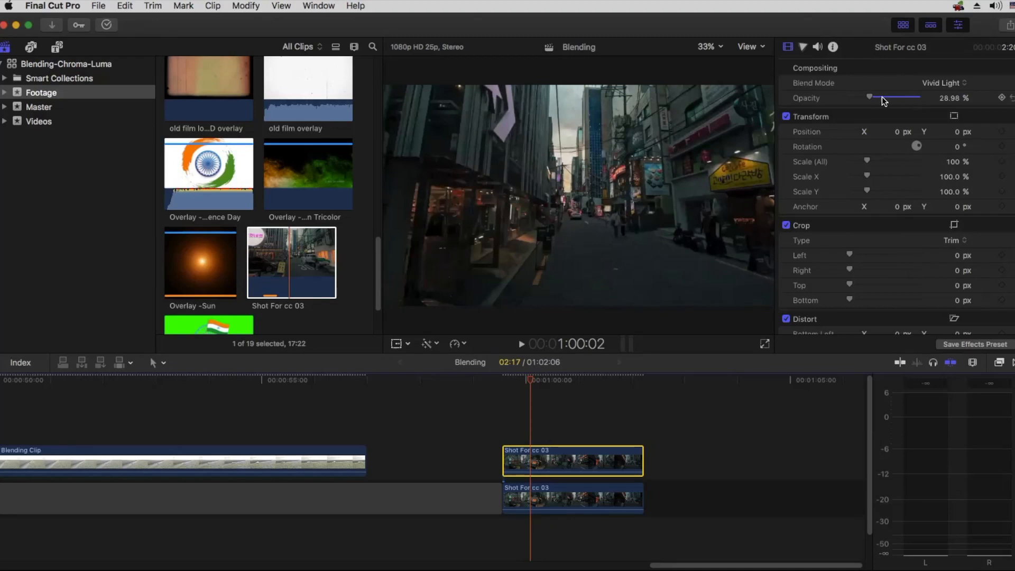
pyautogui.moveTo(884, 101); pyautogui.dragTo(923, 100)
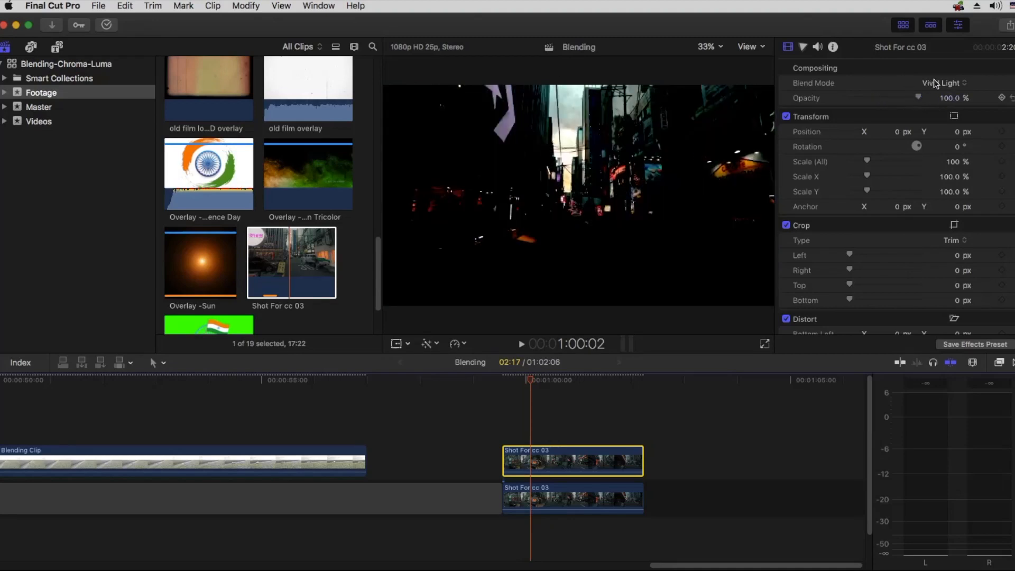
pyautogui.click(935, 83)
pyautogui.click(937, 95)
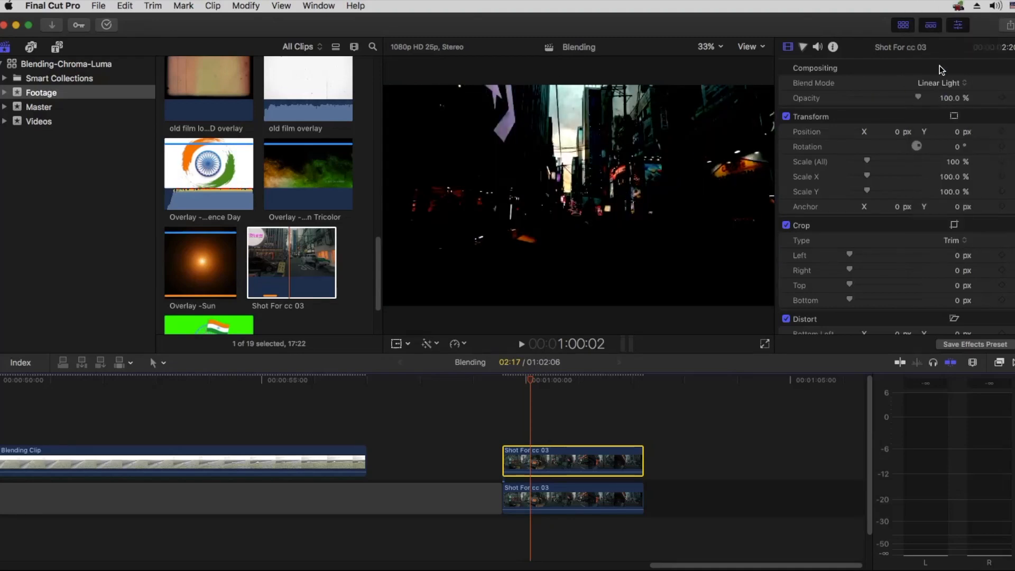
# - Try the Hard Light and Hard Mix blend modes on the upper Shot For cc 03 clip
pyautogui.click(941, 83)
pyautogui.click(945, 60)
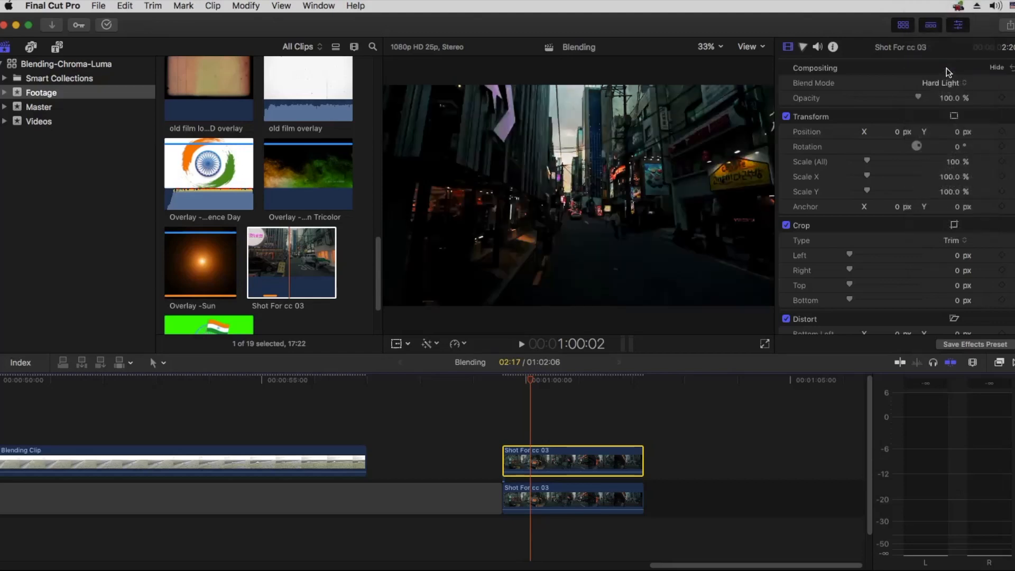
pyautogui.click(941, 80)
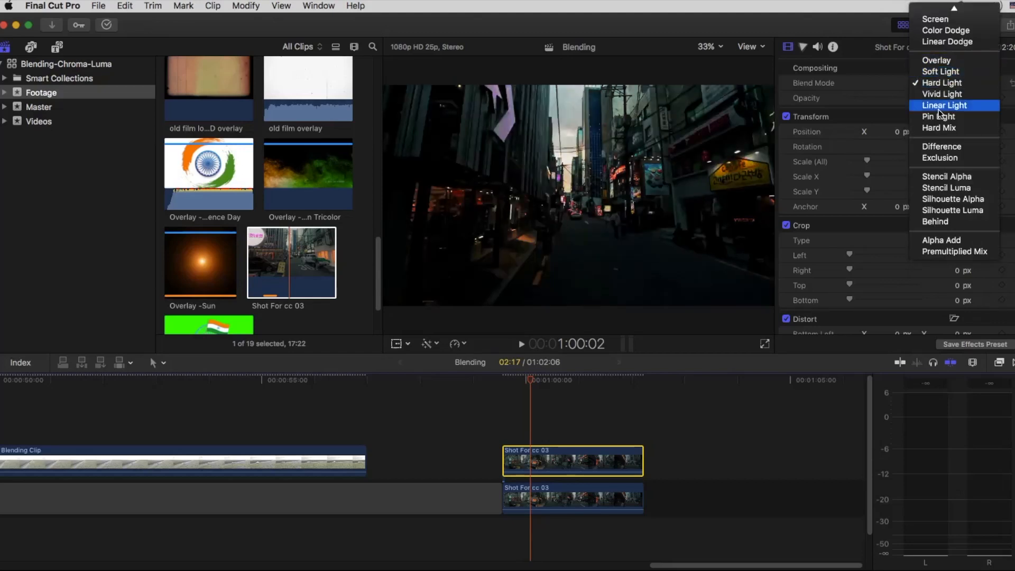
pyautogui.click(939, 128)
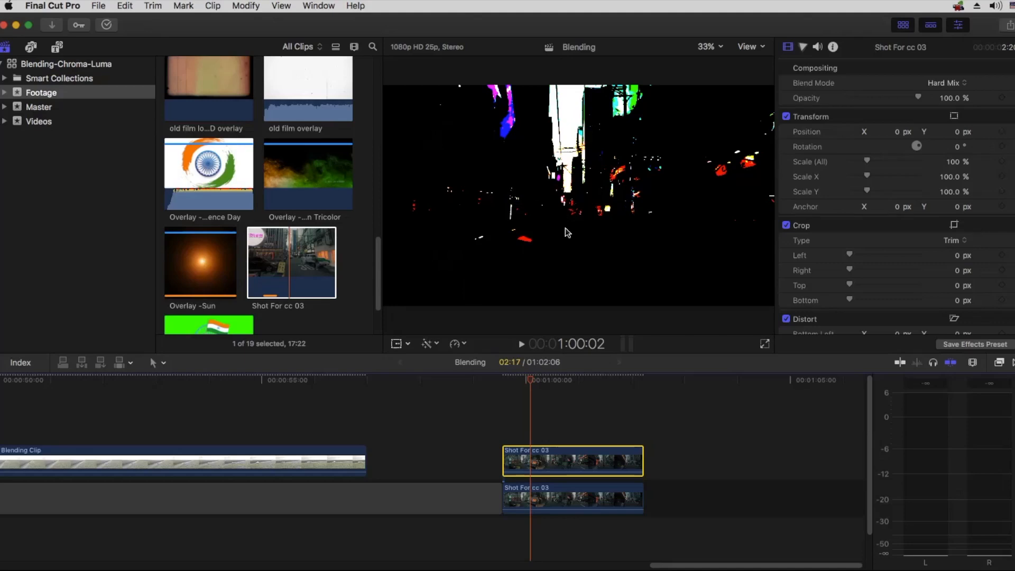
# - Try the Linear Dodge and Color Dodge blend modes on the upper Shot For cc 03 clip
pyautogui.click(951, 89)
pyautogui.scroll(5, 948, 106)
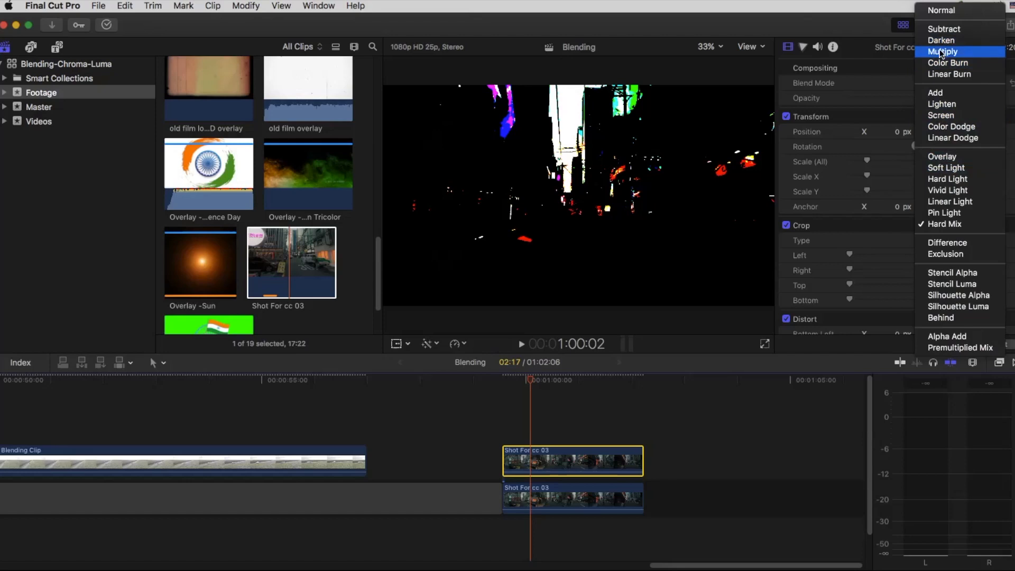
pyautogui.click(952, 138)
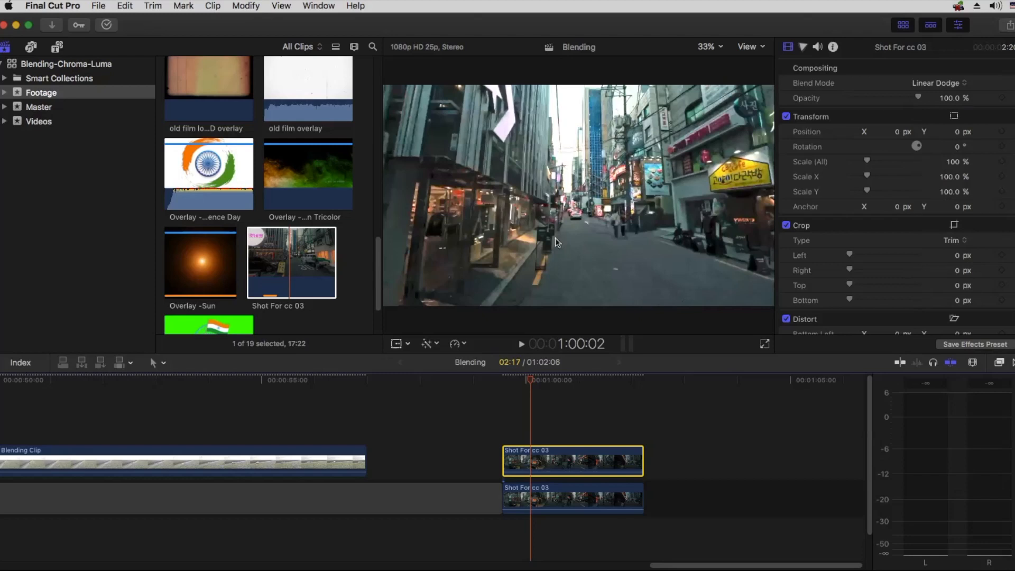
pyautogui.click(945, 82)
pyautogui.click(944, 72)
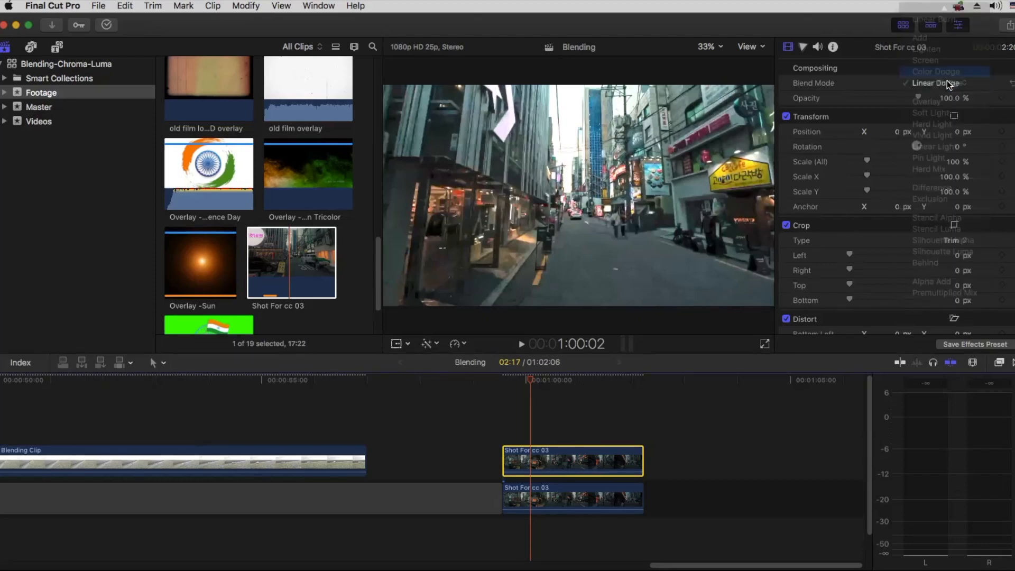
# - Try the Color Burn and Linear Burn blend modes on the upper Shot For cc 03 clip
pyautogui.click(947, 83)
pyautogui.scroll(3, 944, 68)
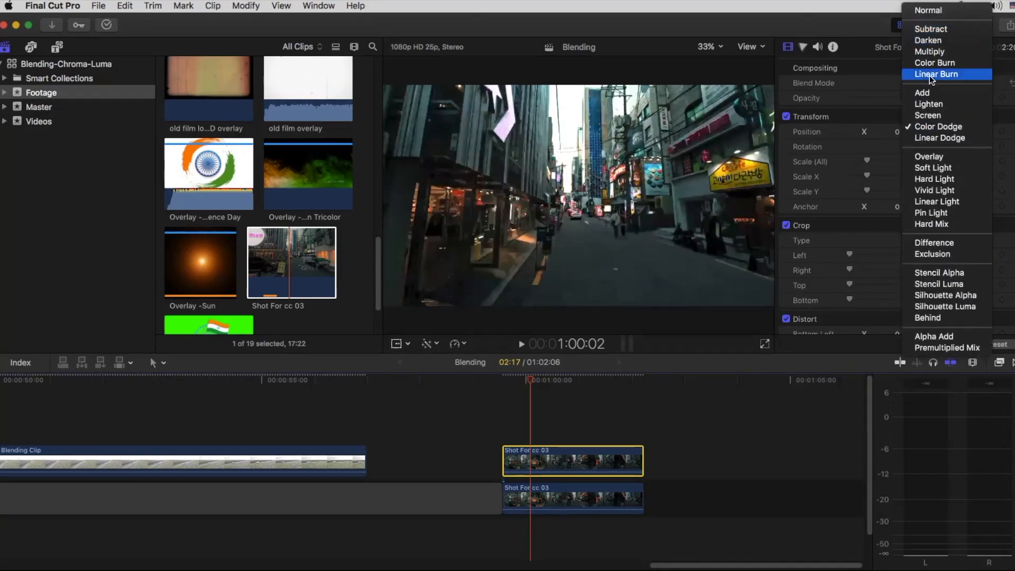
pyautogui.click(959, 66)
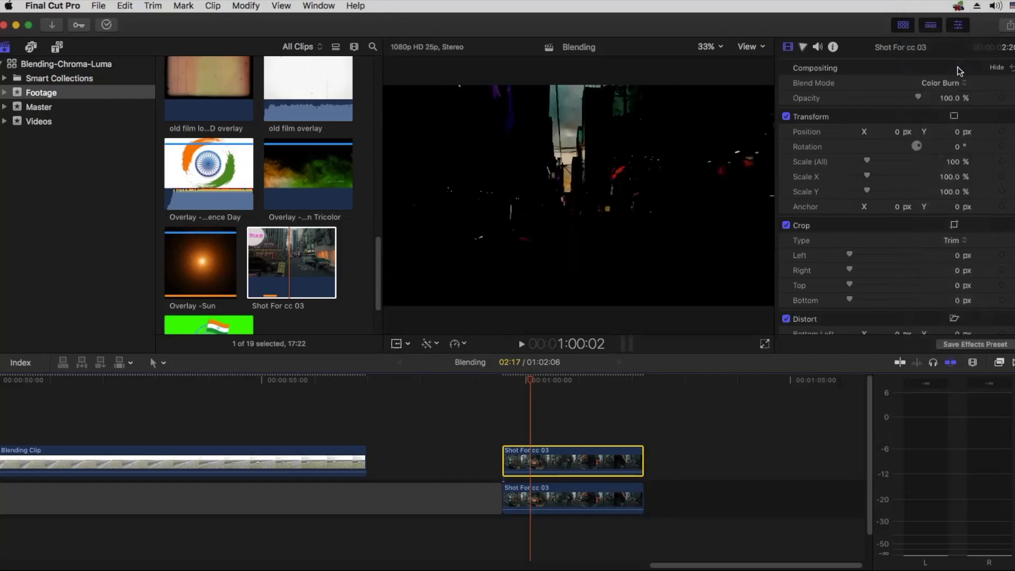
pyautogui.click(941, 83)
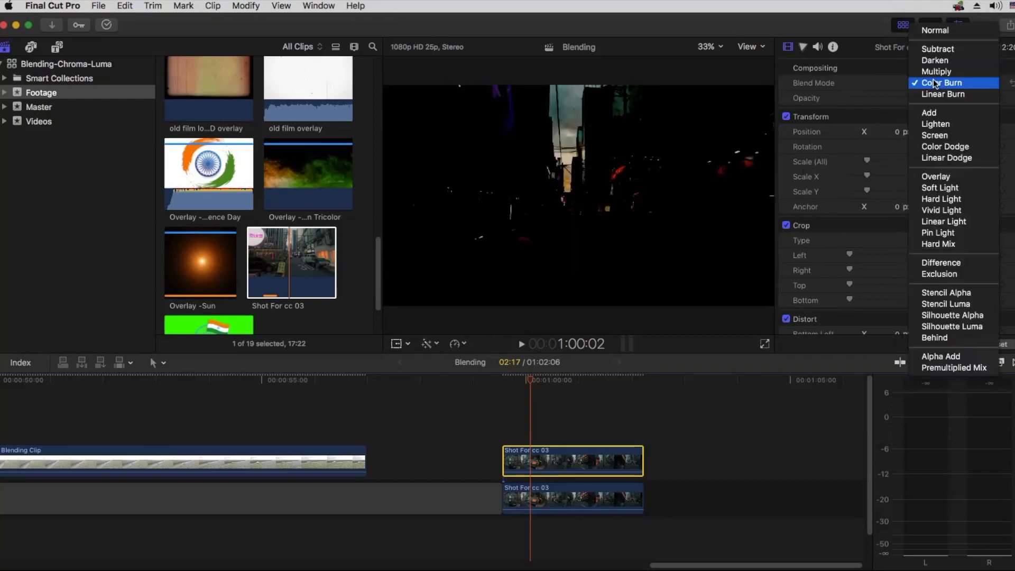
pyautogui.click(935, 86)
# - Try the Darken and Multiply blend modes on the upper Shot For cc 03 clip
pyautogui.click(941, 83)
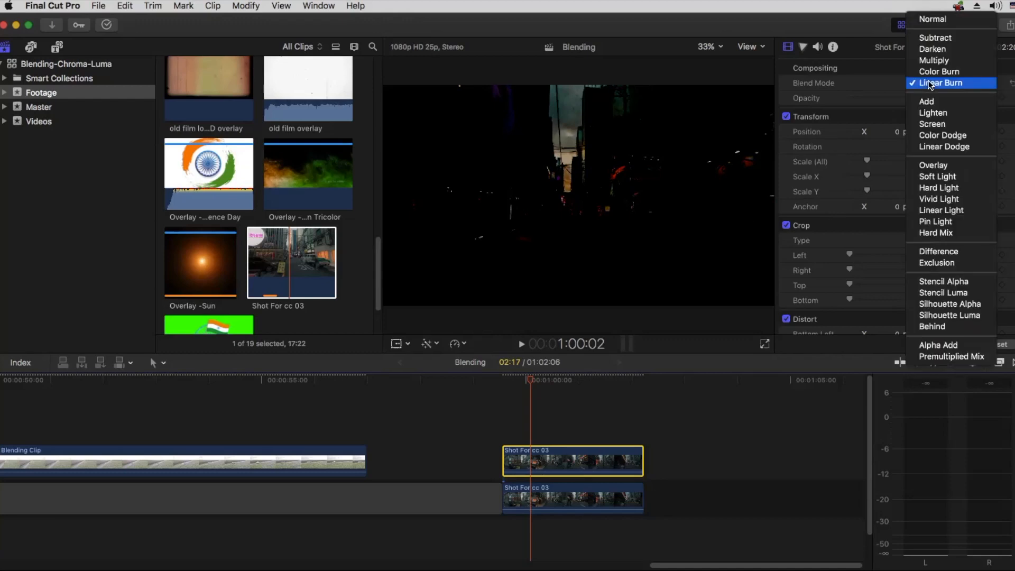
pyautogui.click(946, 49)
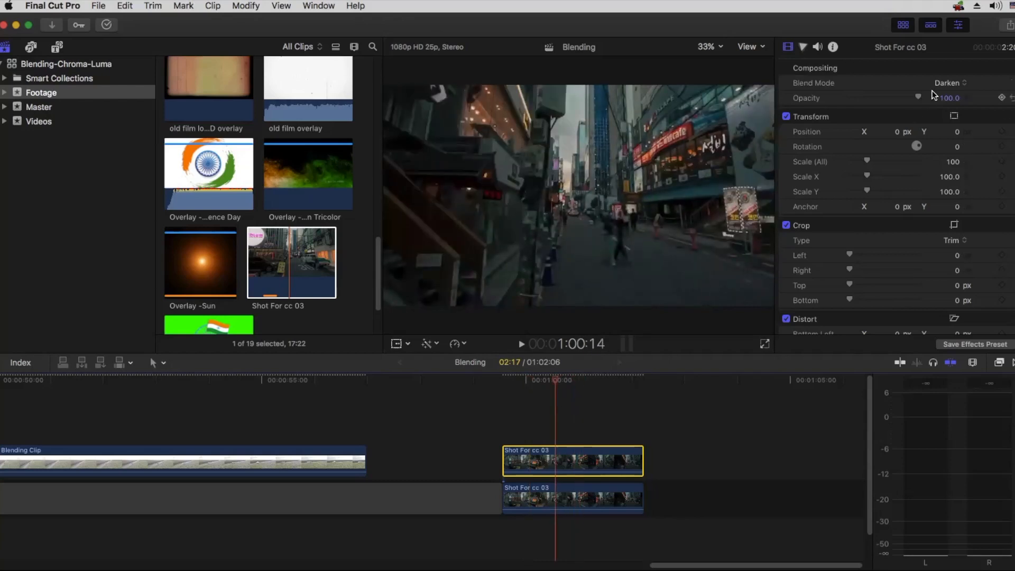
pyautogui.click(947, 83)
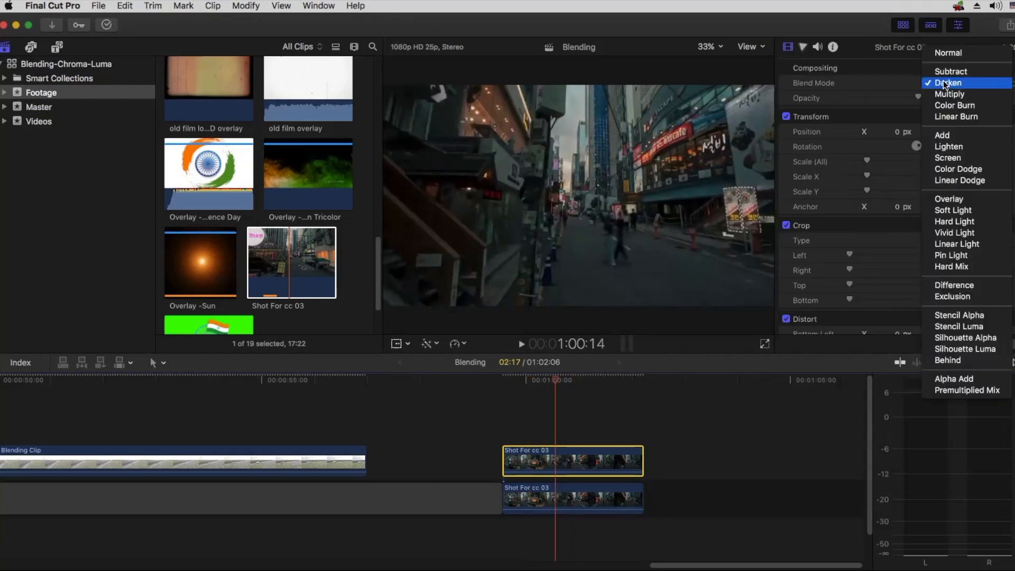
pyautogui.click(950, 95)
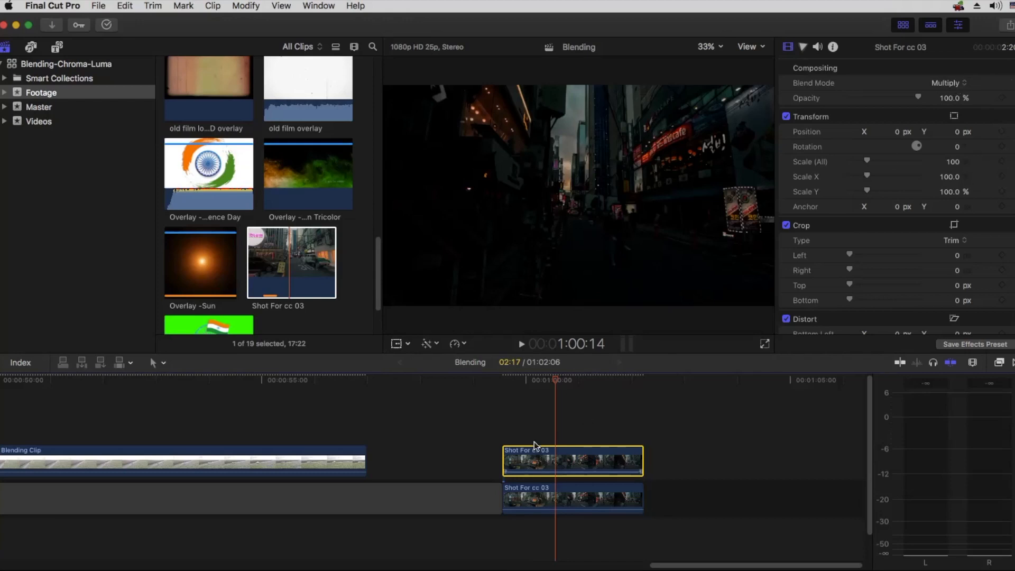
# - Delete both stacked Shot For cc 03 clips from the end of the timeline
pyautogui.click(546, 417)
pyautogui.hotkey('shift', 'z')
pyautogui.moveTo(548, 434); pyautogui.dragTo(580, 535)
pyautogui.press('Delete')
# - Delete the upper Blending Clip at the beginning of the timeline, keeping the original beneath it
pyautogui.moveTo(529, 379); pyautogui.dragTo(30, 421)
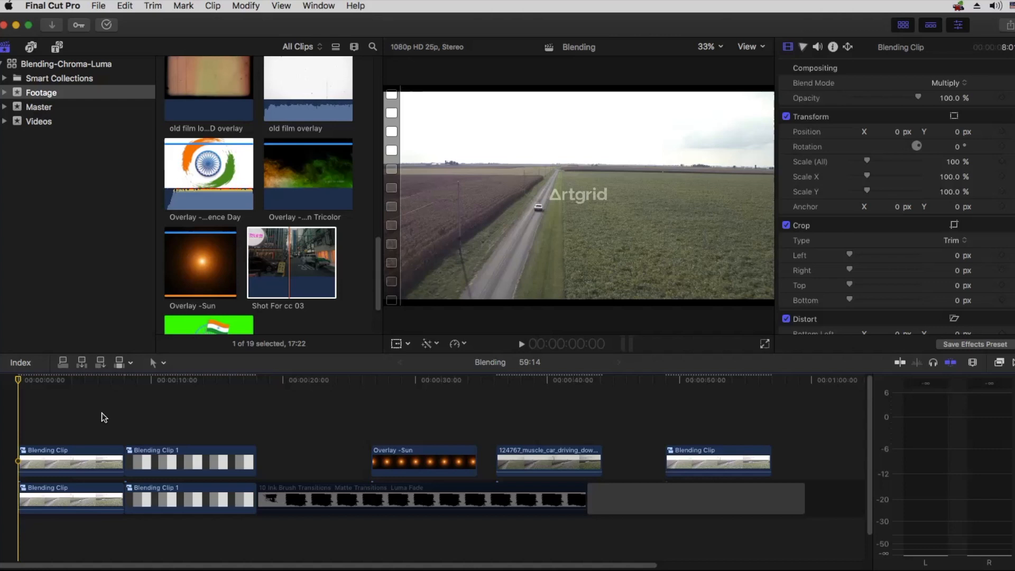
pyautogui.moveTo(59, 463)
pyautogui.click(70, 461)
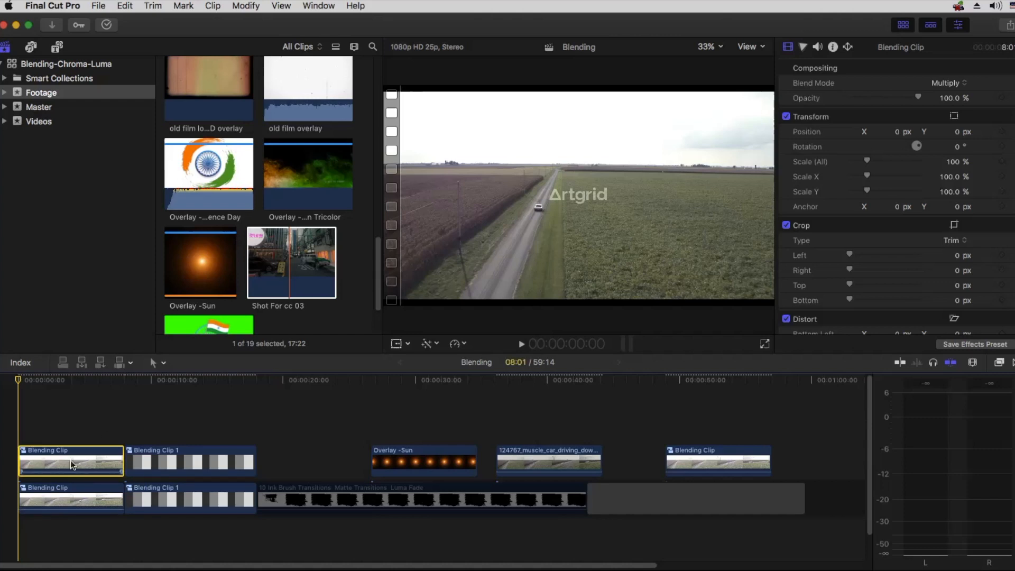
pyautogui.press('Delete')
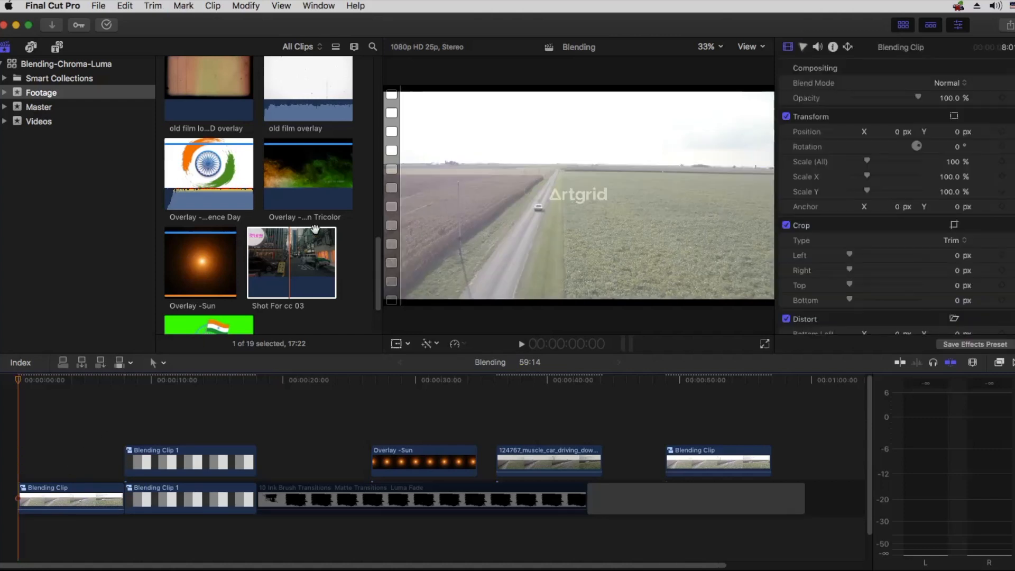
# - Move the Overlay -Sun clip to the beginning of the timeline, directly above the first Blending Clip
pyautogui.scroll(5, 288, 242)
pyautogui.scroll(3, 288, 237)
pyautogui.scroll(-2, 287, 237)
pyautogui.moveTo(392, 378); pyautogui.dragTo(418, 378)
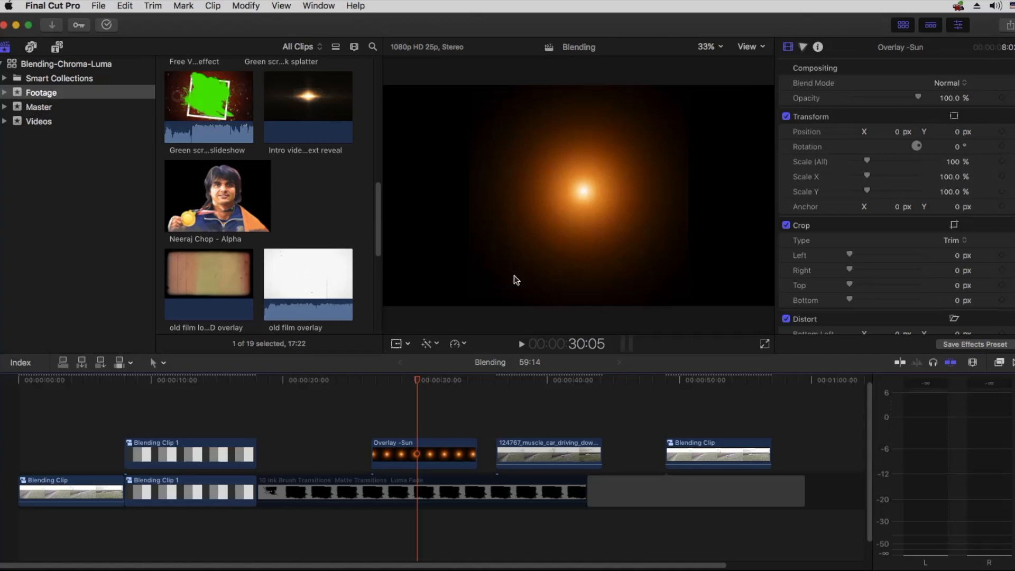
pyautogui.moveTo(435, 456); pyautogui.dragTo(50, 418)
pyautogui.click(61, 404)
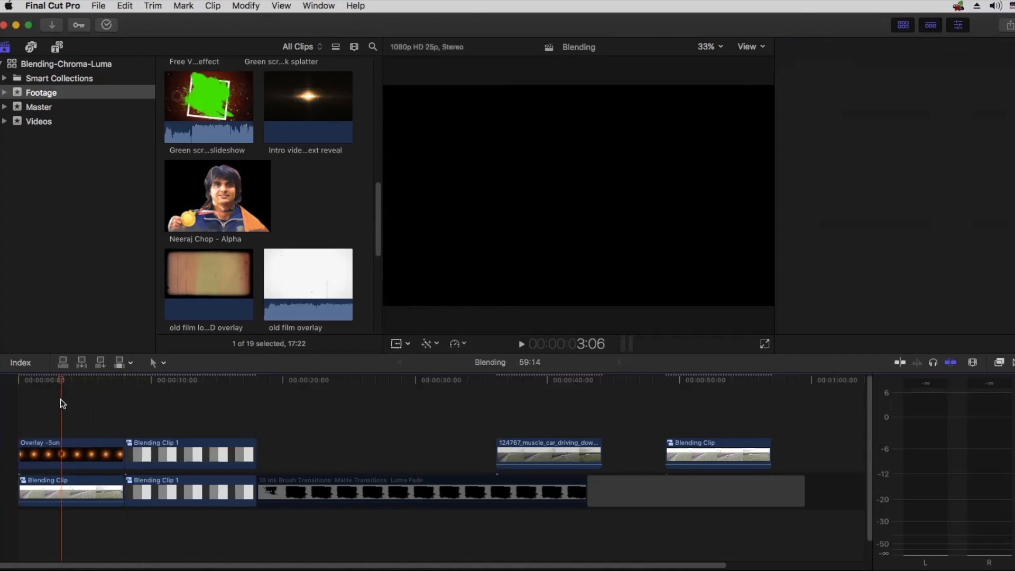
# - Set the overall scale of the first Blending Clip beneath the sun overlay to 108%
pyautogui.click(65, 484)
pyautogui.moveTo(956, 166); pyautogui.dragTo(947, 173)
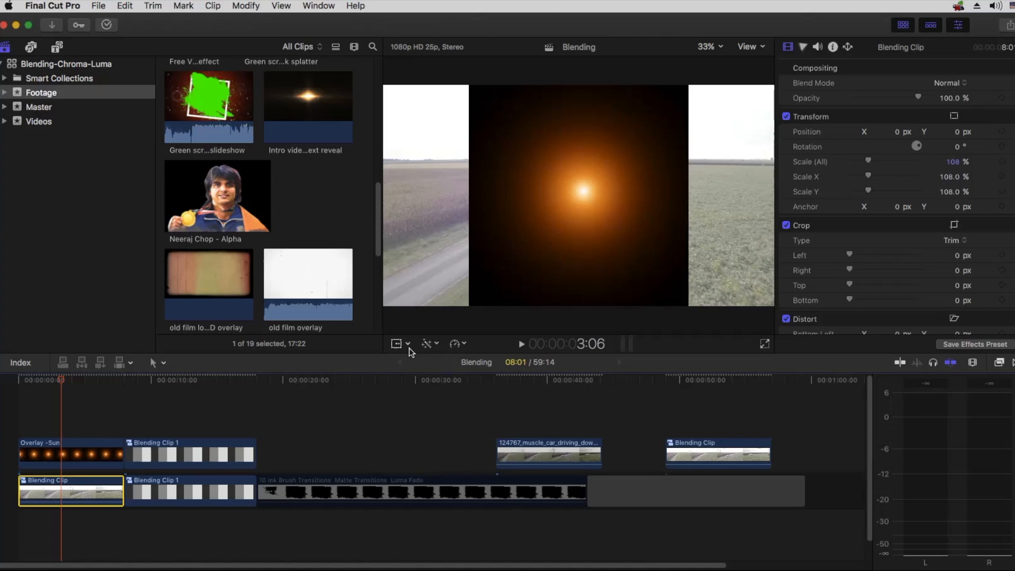
# - Try Multiply on the Overlay -Sun clip at the beginning of the timeline and settle on the Screen blend mode
pyautogui.click(86, 455)
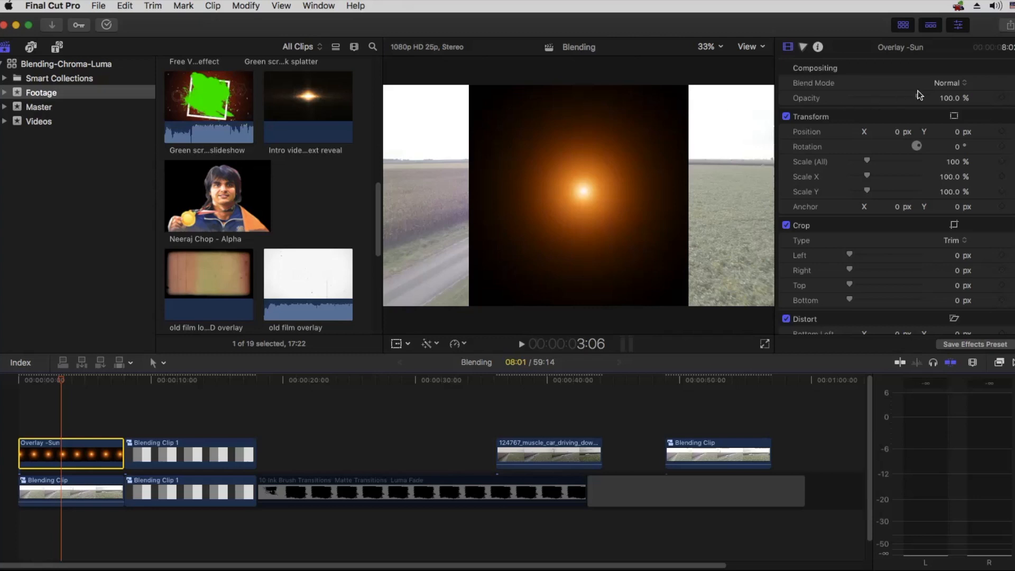
pyautogui.click(943, 81)
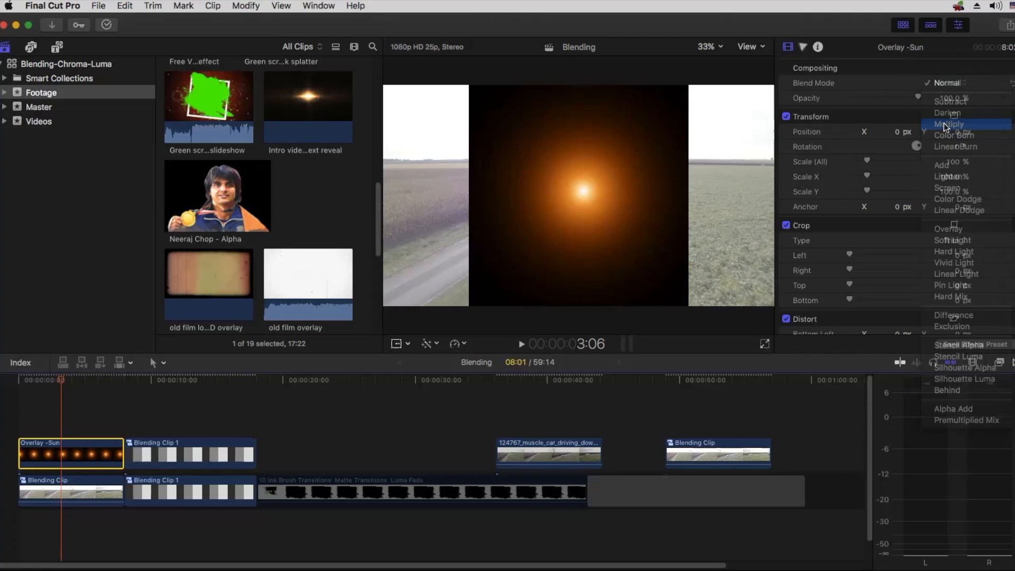
pyautogui.click(944, 124)
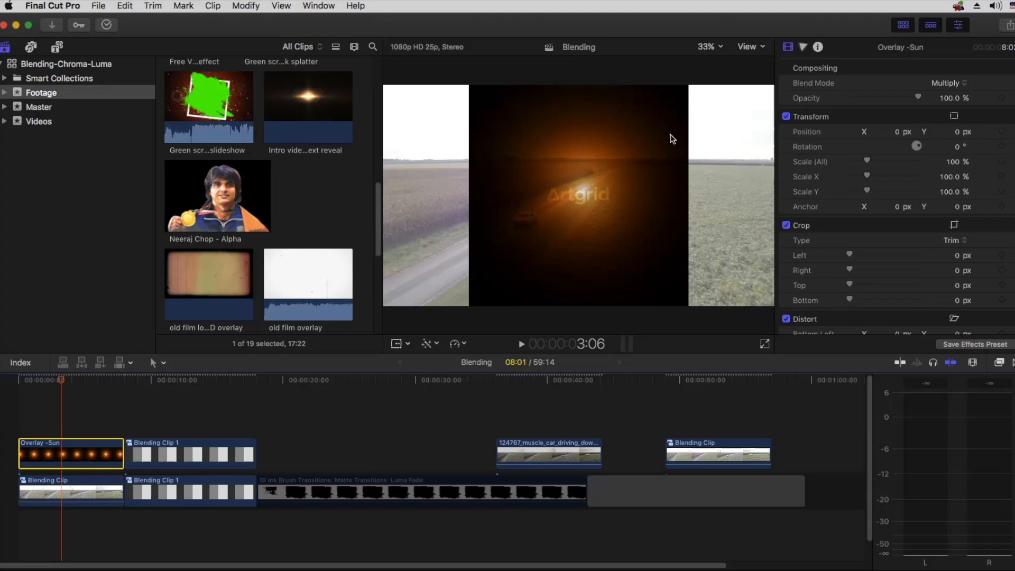
pyautogui.click(944, 83)
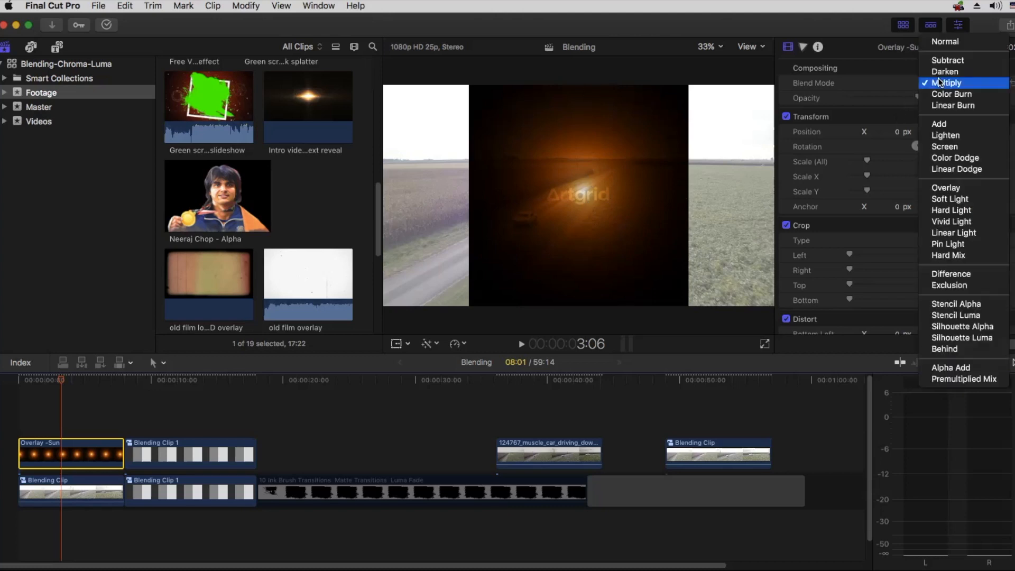
pyautogui.click(943, 147)
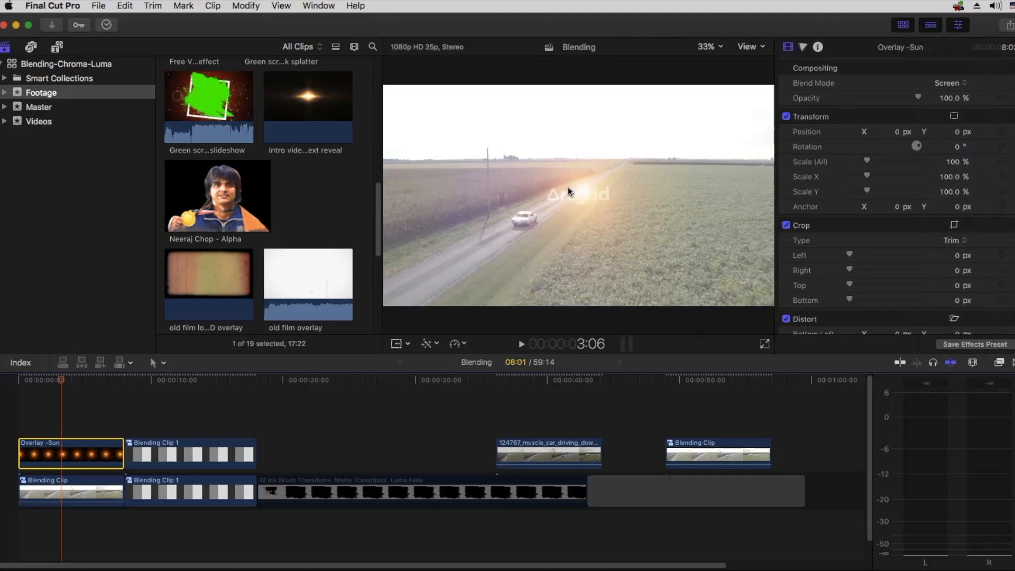
# - Raise the Overlay -Sun clip to a vertical position of 91 px
pyautogui.click(957, 132)
pyautogui.write('152')
pyautogui.press('Return')
pyautogui.moveTo(957, 132); pyautogui.dragTo(936, 131)
# - Place a copy of the first Blending Clip directly above the original, beneath Overlay -Sun, and set its blend mode to Multiply
pyautogui.moveTo(105, 502)
pyautogui.click(75, 490)
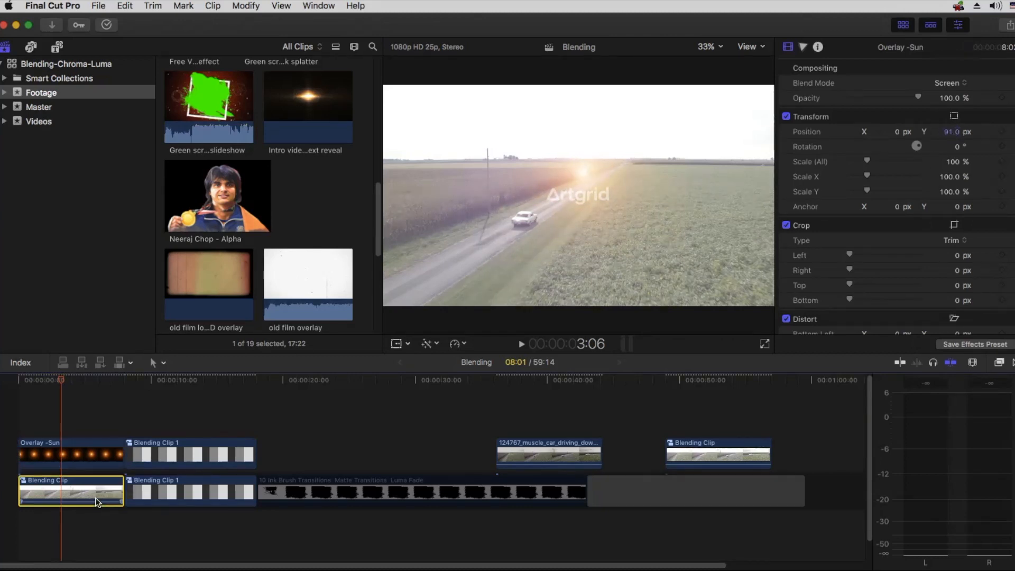
pyautogui.moveTo(74, 488); pyautogui.dragTo(69, 464)
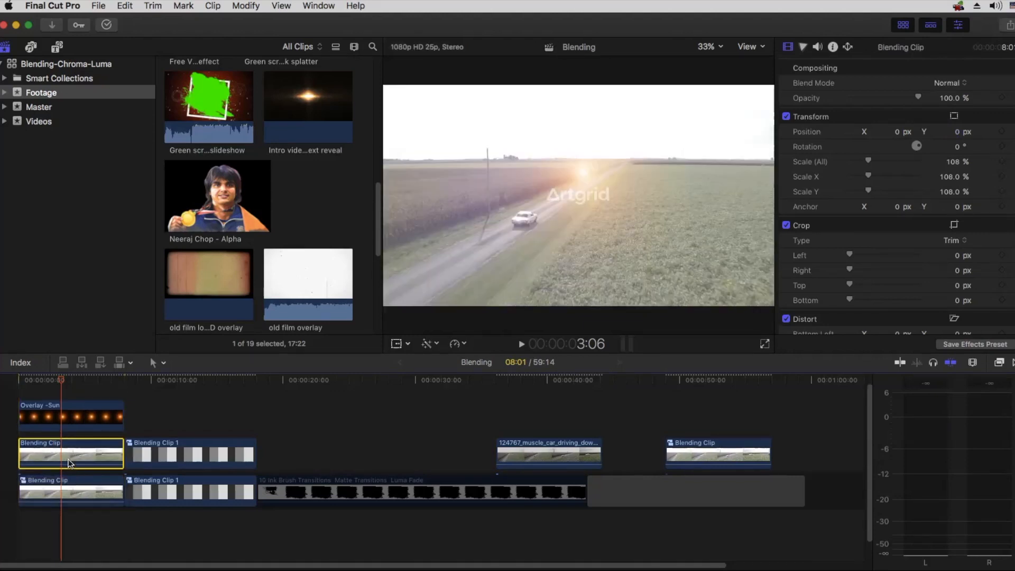
pyautogui.click(947, 83)
pyautogui.click(943, 124)
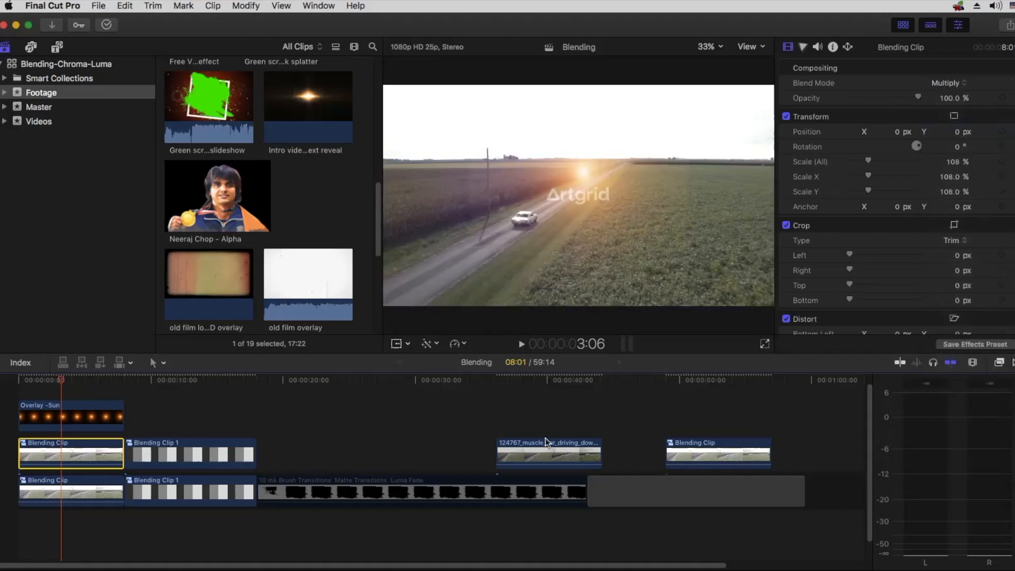
# - Combine the two stacked Blending Clips at the beginning of the timeline into one compound clip with the default name
pyautogui.click(84, 489)
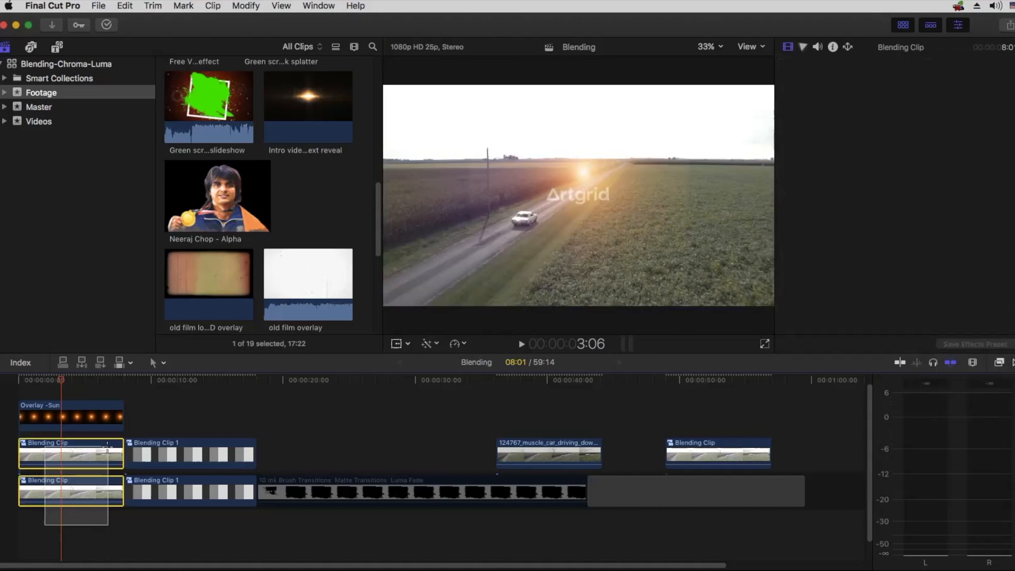
pyautogui.keyDown('ctrl'); pyautogui.click(107, 446); pyautogui.keyUp('ctrl')
pyautogui.hotkey('alt', 'g')
pyautogui.press('Return')
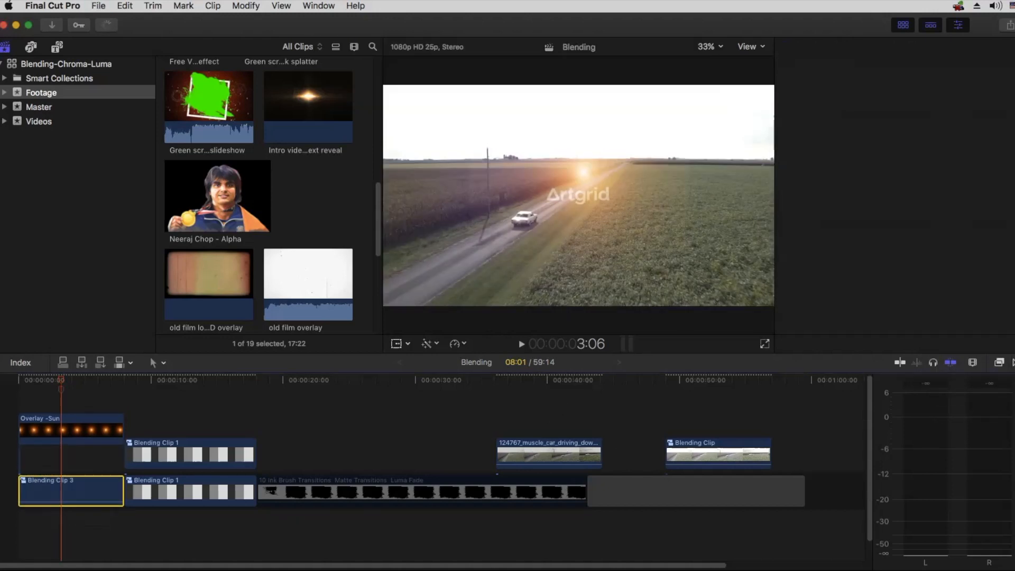
# - Compare the Overlay -Sun clip in Normal blend mode, restoring its Screen mode
pyautogui.click(81, 461)
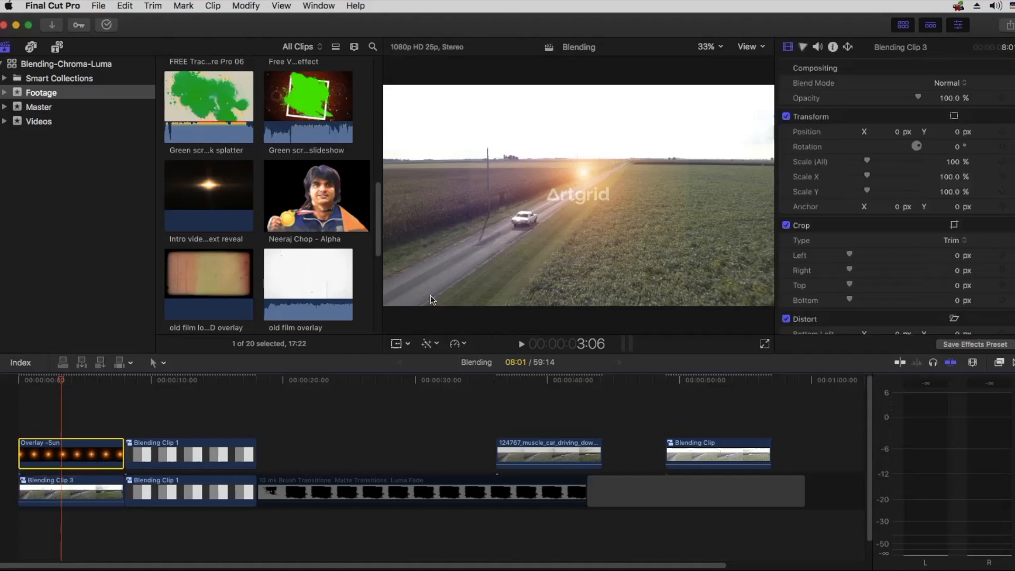
pyautogui.click(952, 83)
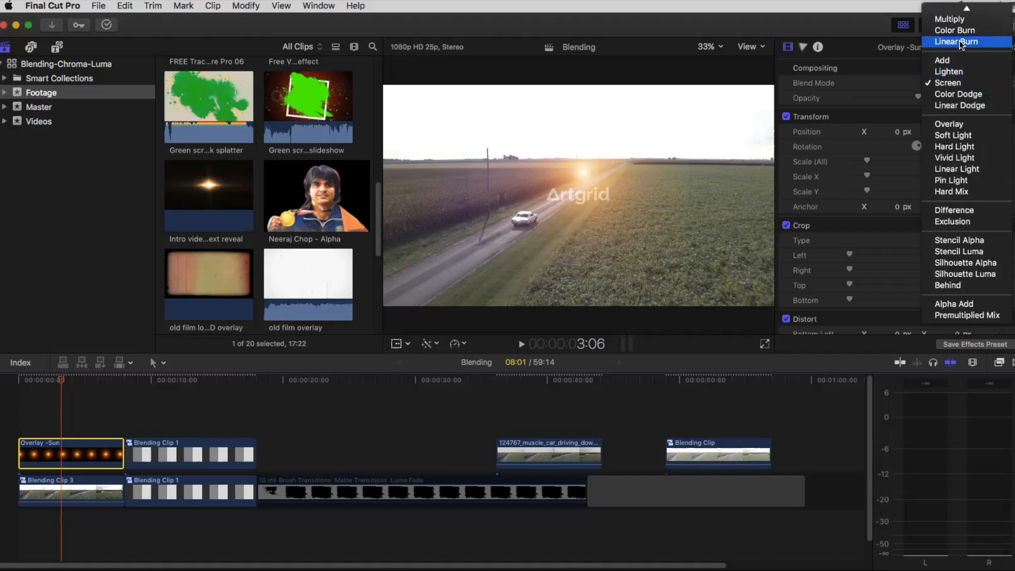
pyautogui.click(948, 10)
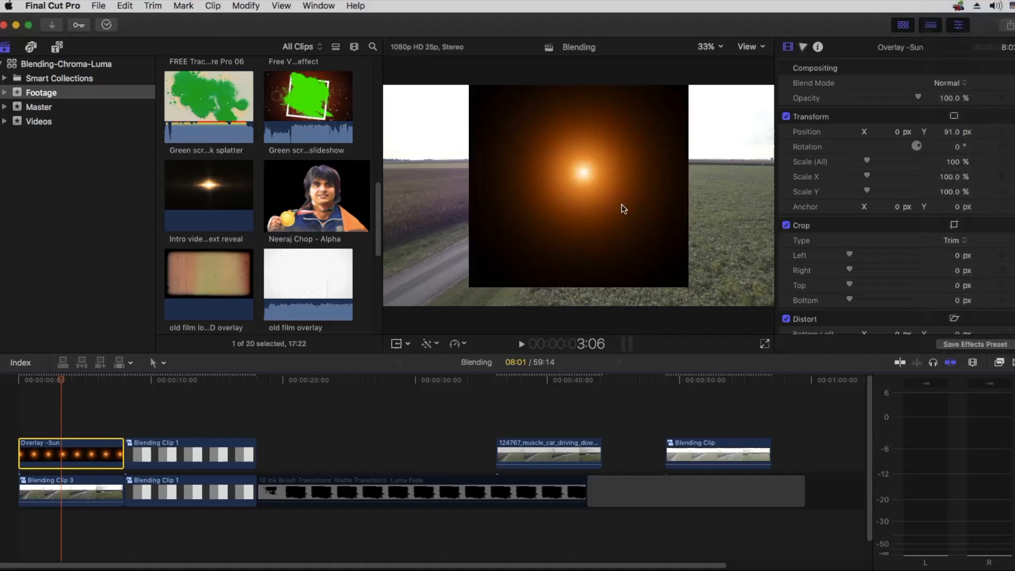
pyautogui.click(947, 84)
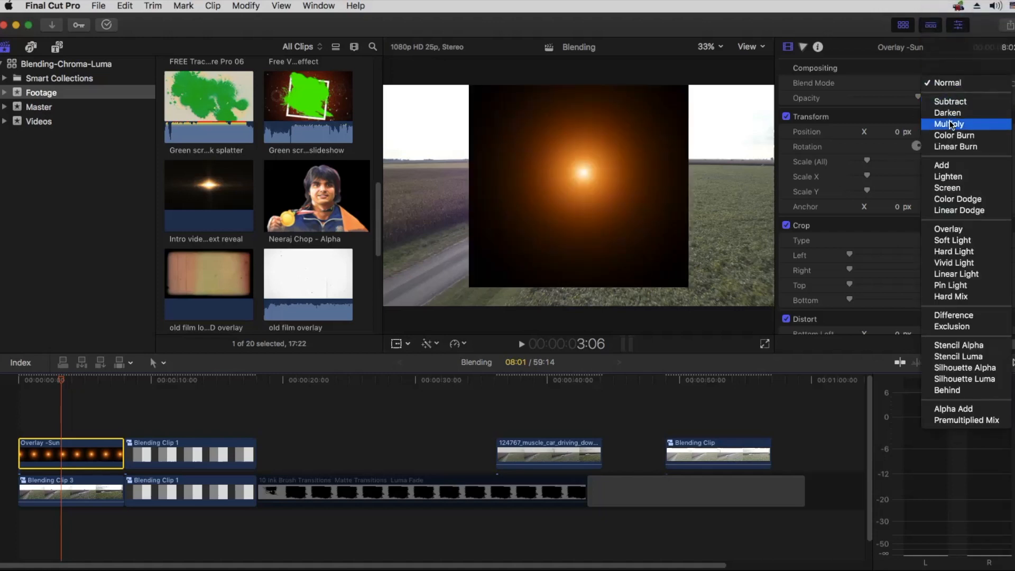
pyautogui.click(944, 187)
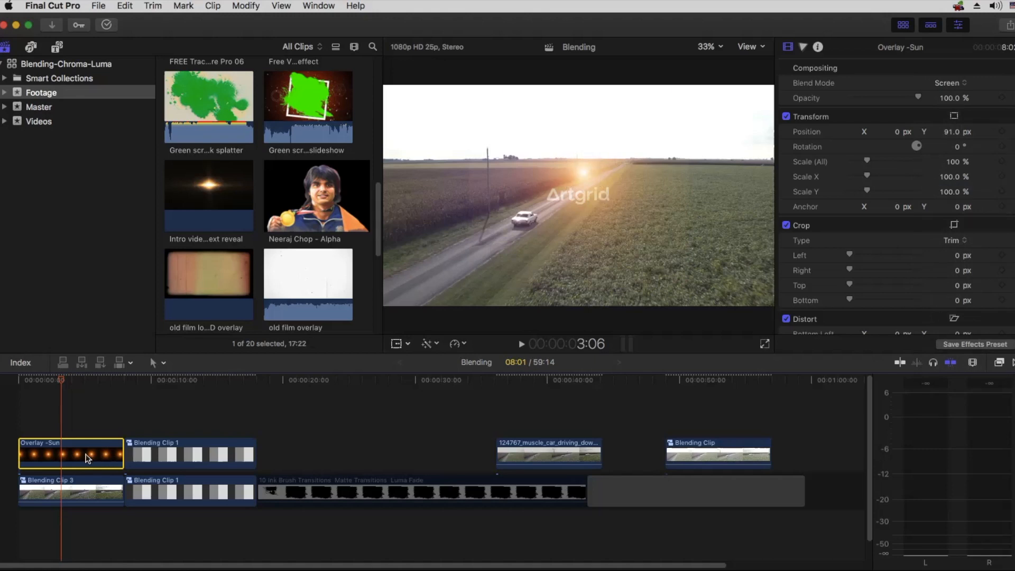
# - Stack a copy of Overlay -Sun above the original and lower the Shadows exposure to -16% on the upper clip and -8% on the lower
pyautogui.moveTo(87, 458); pyautogui.dragTo(85, 420)
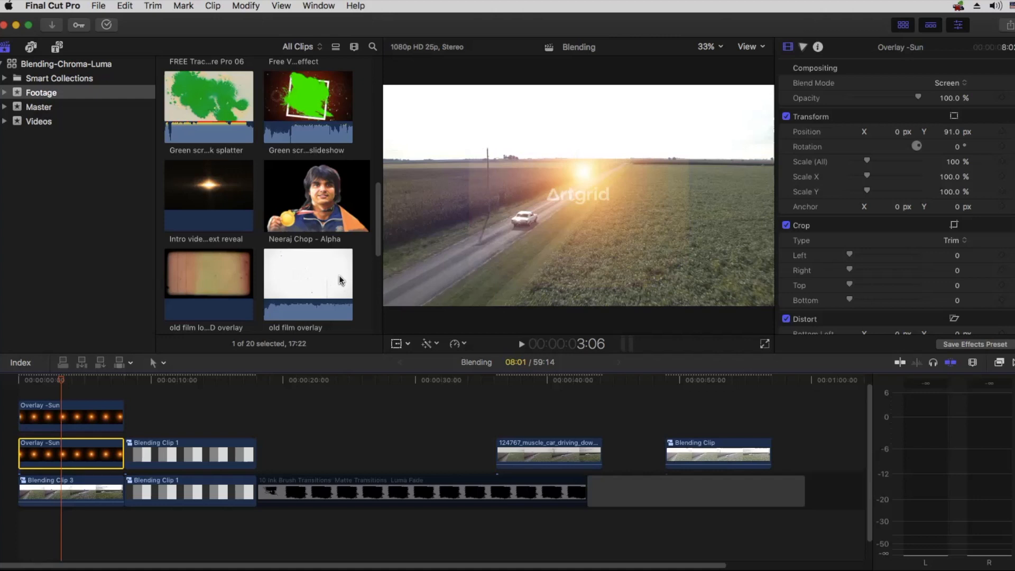
pyautogui.press('super+Up')
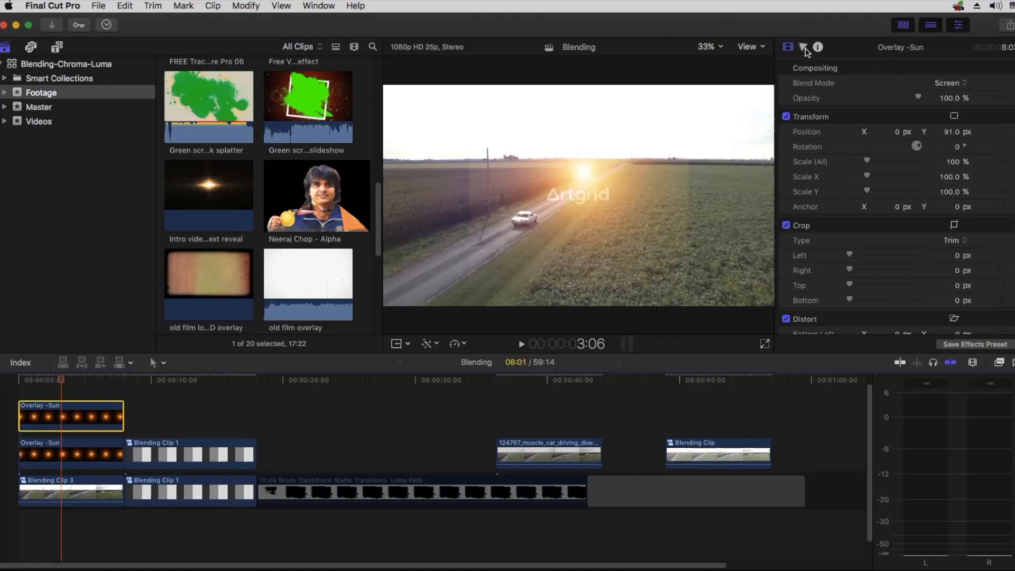
pyautogui.click(804, 47)
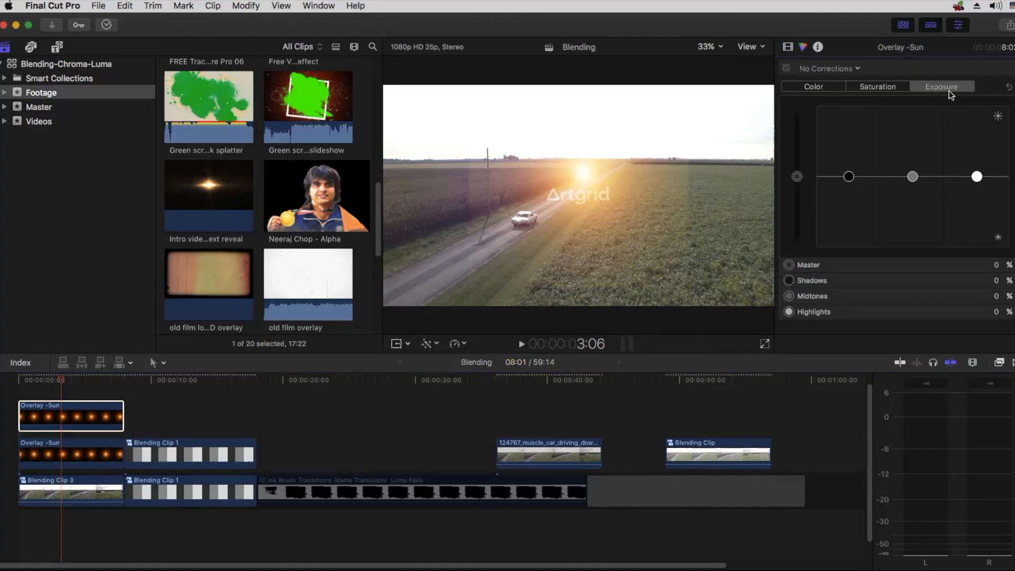
pyautogui.moveTo(848, 184); pyautogui.dragTo(848, 187)
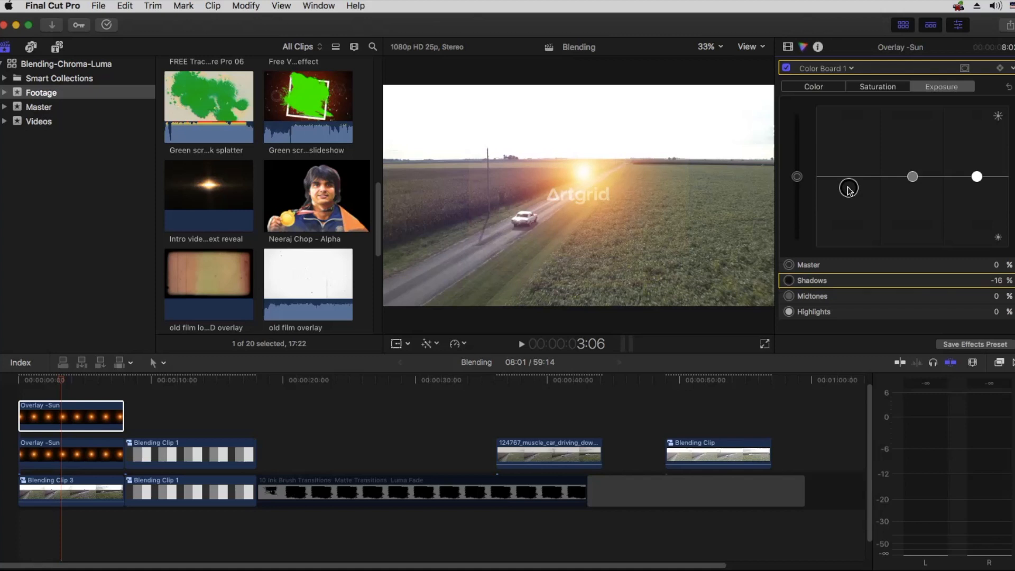
pyautogui.click(45, 449)
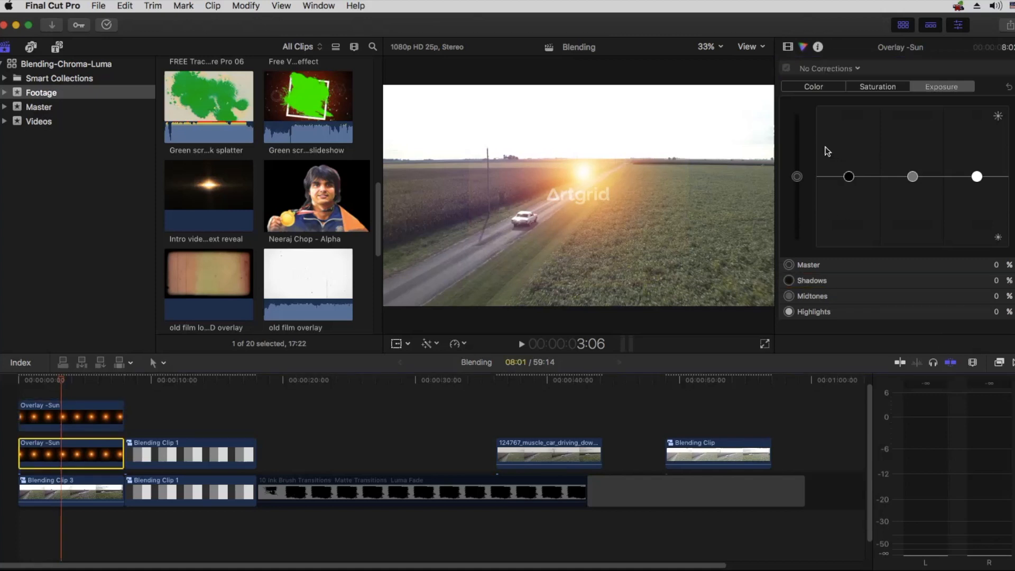
pyautogui.moveTo(849, 188)
pyautogui.mouseDown()
pyautogui.moveTo(849, 177)
pyautogui.moveTo(849, 187)
pyautogui.mouseUp()
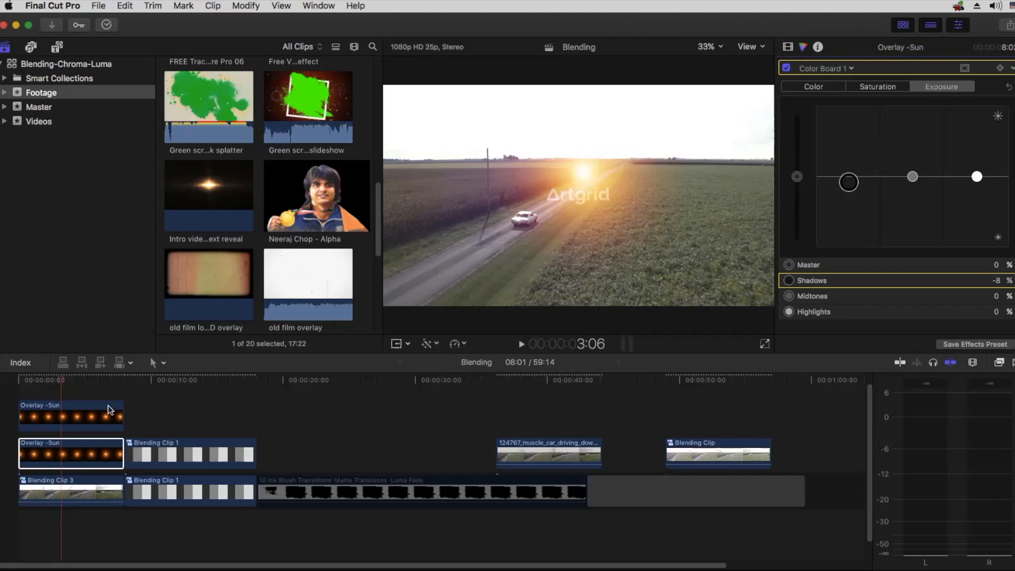
# - Set both Overlay -Sun clips to position X 381 px and Y 232 px, scale 280% and opacity 63.73%
pyautogui.moveTo(73, 392); pyautogui.dragTo(89, 450)
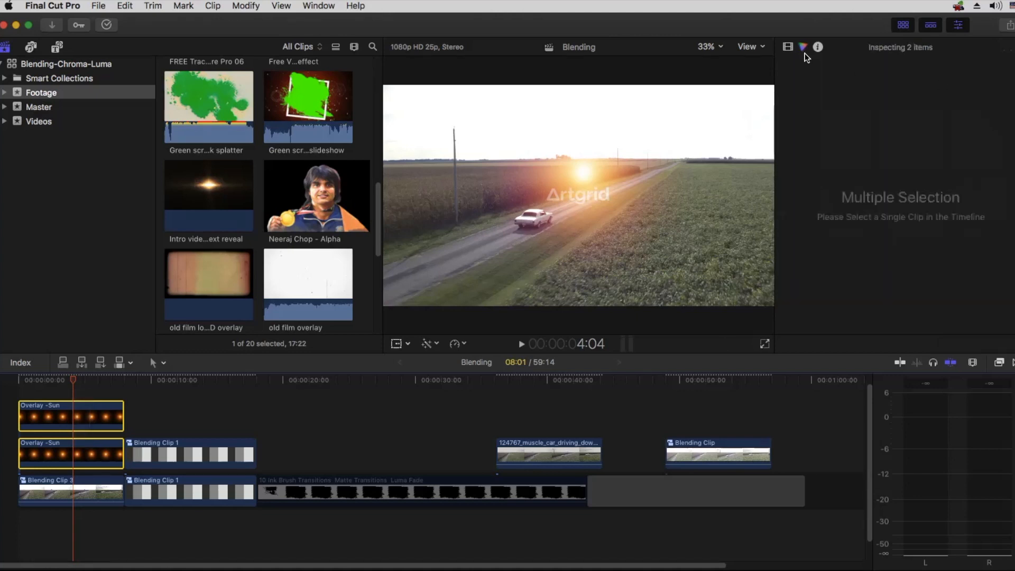
pyautogui.click(788, 47)
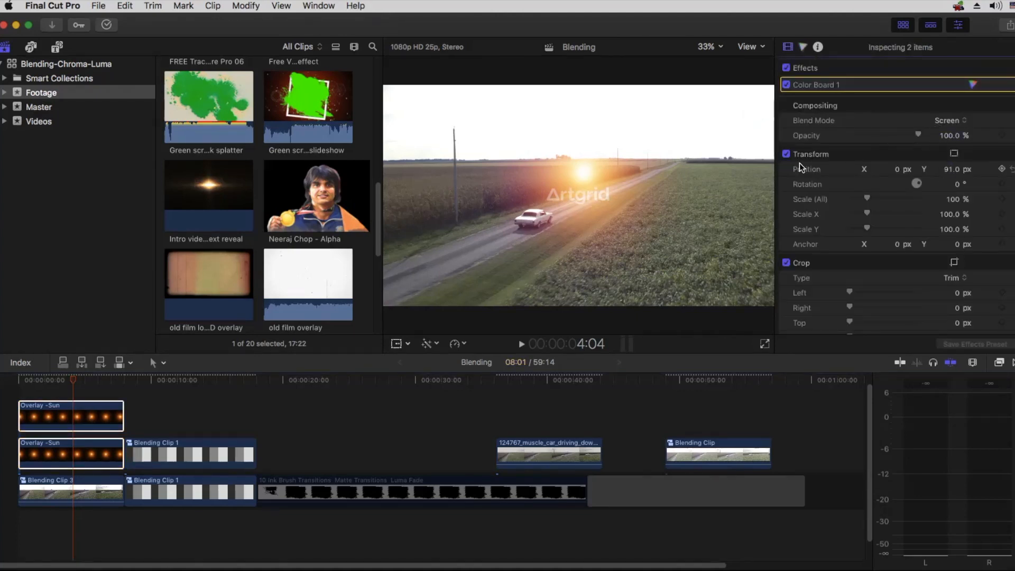
pyautogui.moveTo(951, 169); pyautogui.dragTo(951, 143)
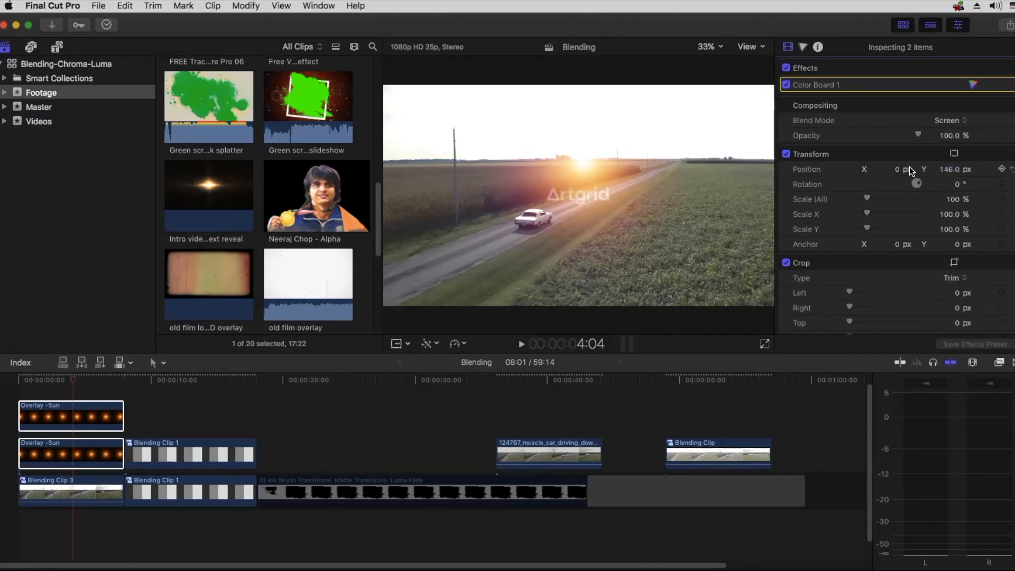
pyautogui.moveTo(896, 169); pyautogui.dragTo(945, 164)
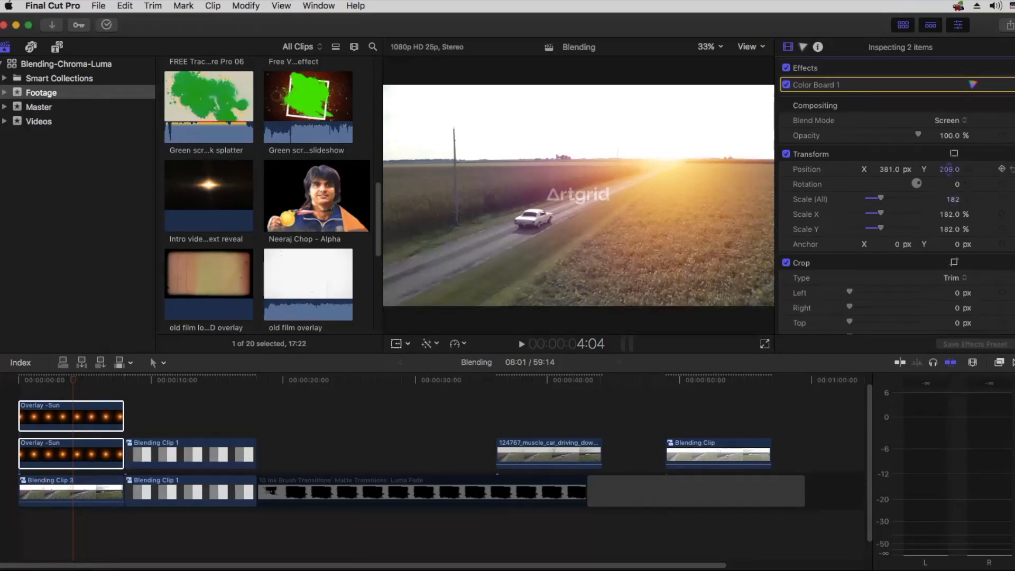
pyautogui.moveTo(952, 199); pyautogui.dragTo(893, 136)
# - Play back and scrub the opening clip to examine the sun overlays over the car footage
pyautogui.moveTo(73, 380); pyautogui.dragTo(2, 376)
pyautogui.press('space')
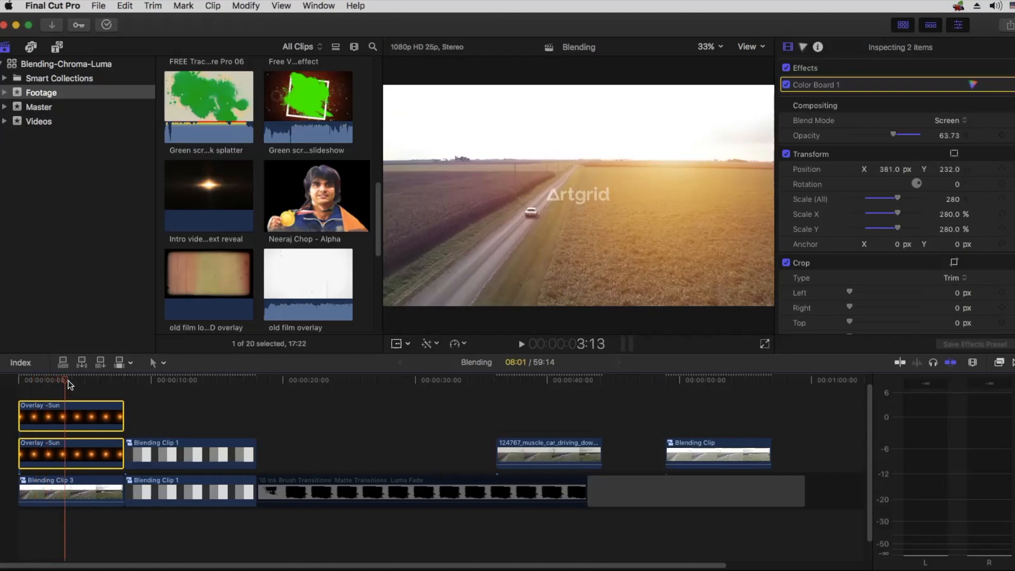
pyautogui.press('space')
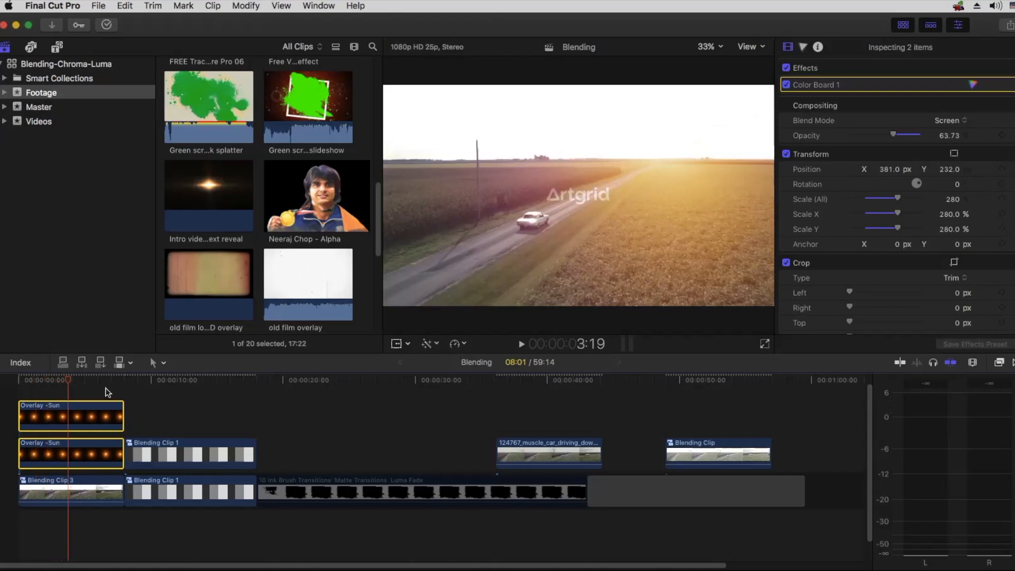
pyautogui.moveTo(66, 379)
pyautogui.mouseDown()
pyautogui.moveTo(90, 379)
pyautogui.moveTo(73, 380)
pyautogui.mouseUp()
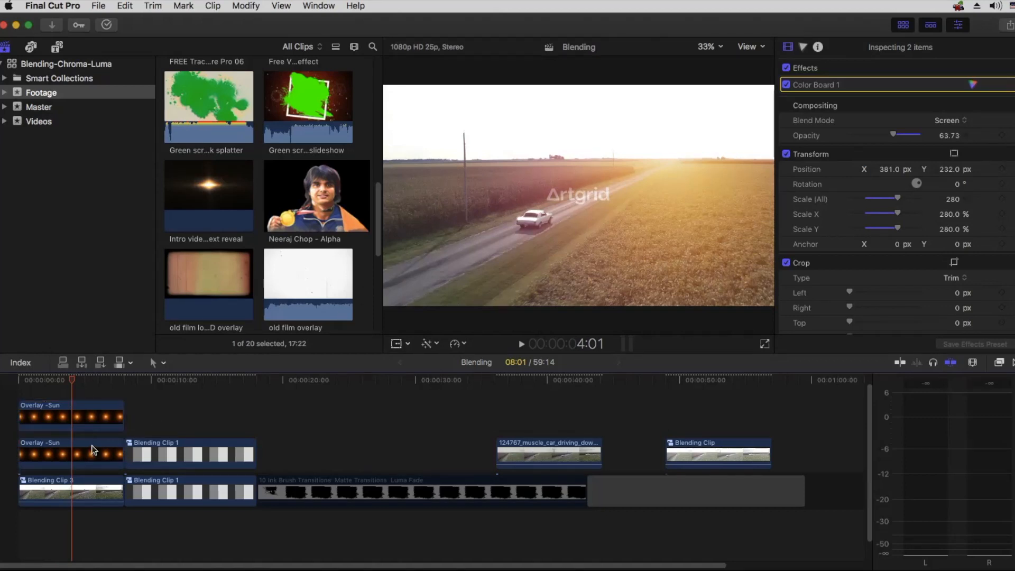
# - Try combining the two Overlay -Sun clips into a compound clip blended with Screen
pyautogui.hotkey('alt', 'g')
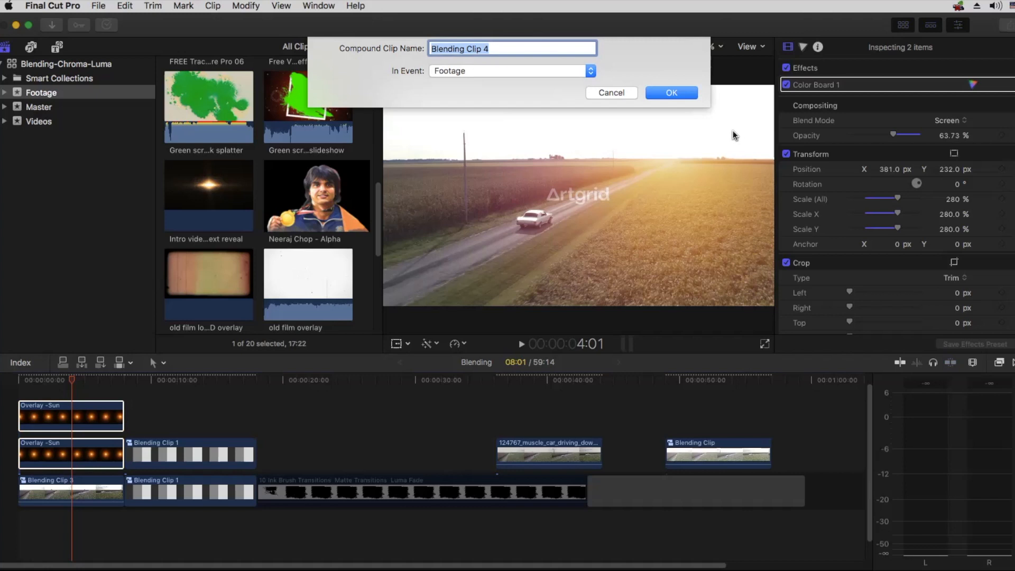
pyautogui.click(671, 93)
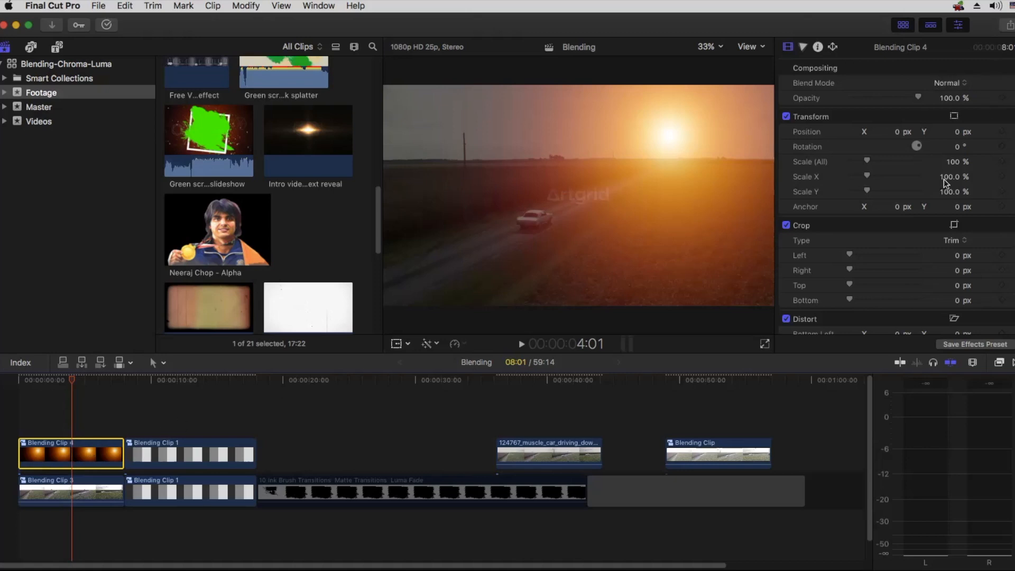
pyautogui.click(959, 84)
pyautogui.click(949, 188)
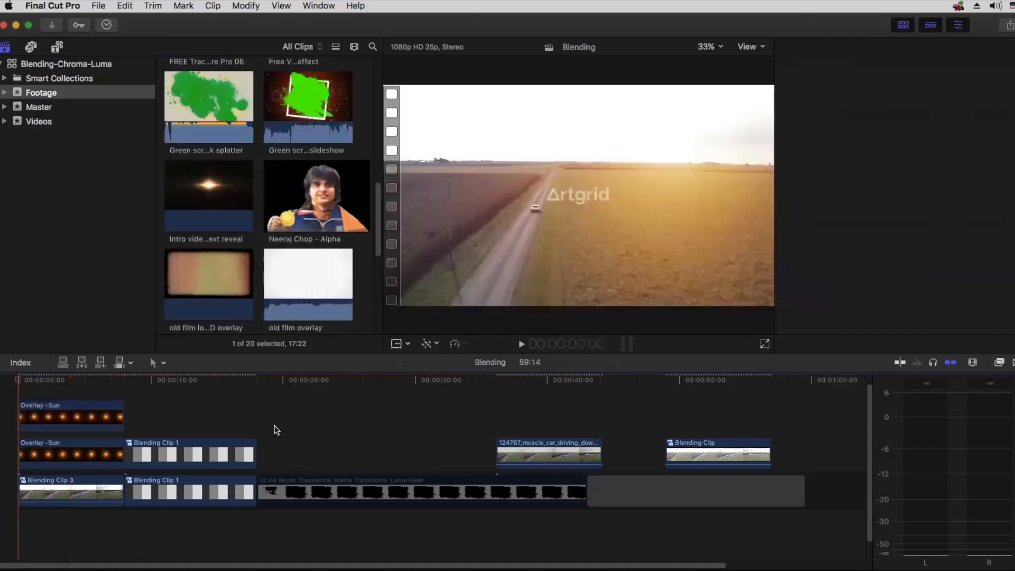
# - Delete the lower of the two stacked Overlay -Sun clips at the beginning of the timeline
pyautogui.moveTo(42, 380); pyautogui.dragTo(21, 382)
pyautogui.click(46, 444)
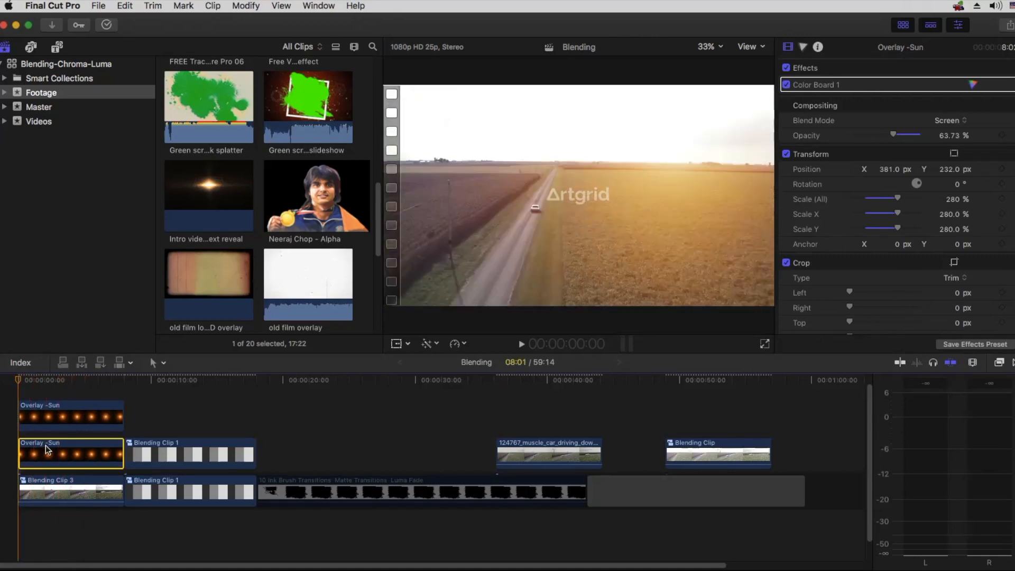
pyautogui.press('Delete')
# - Scrub through the opening footage to examine the look with a single Overlay -Sun clip
pyautogui.click(46, 446)
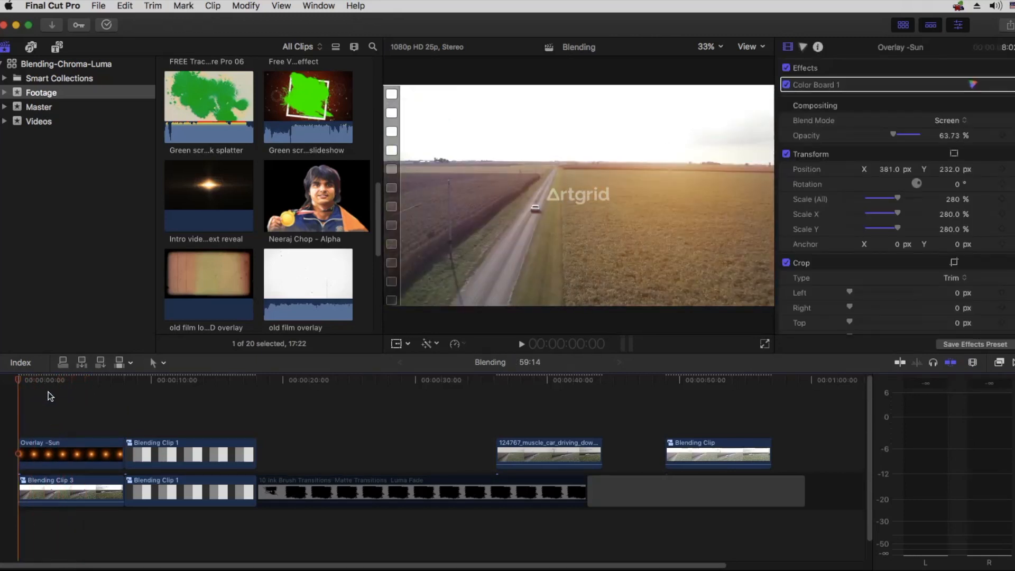
pyautogui.click(100, 381)
pyautogui.moveTo(101, 386); pyautogui.dragTo(69, 373)
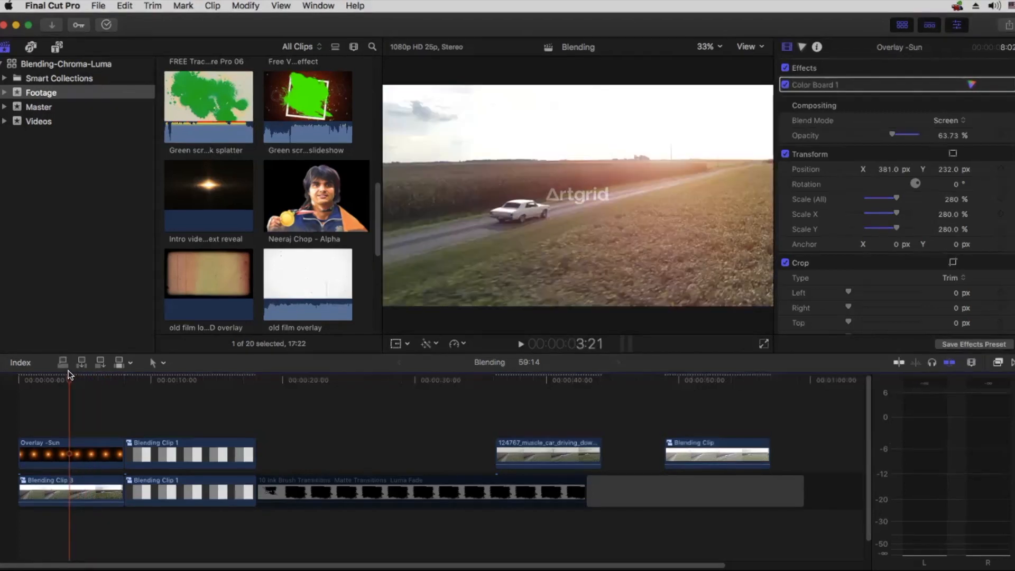
# - Set the Overlay -Sun clip's opacity to 100% and its vertical position to 144.3 px so the sun sits on the horizon
pyautogui.click(83, 446)
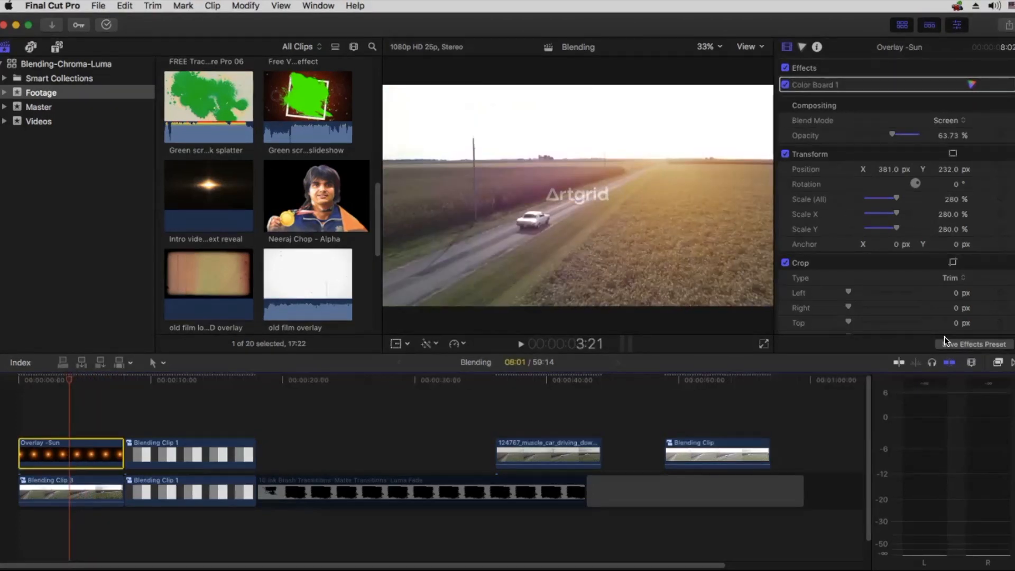
pyautogui.moveTo(893, 134); pyautogui.dragTo(926, 131)
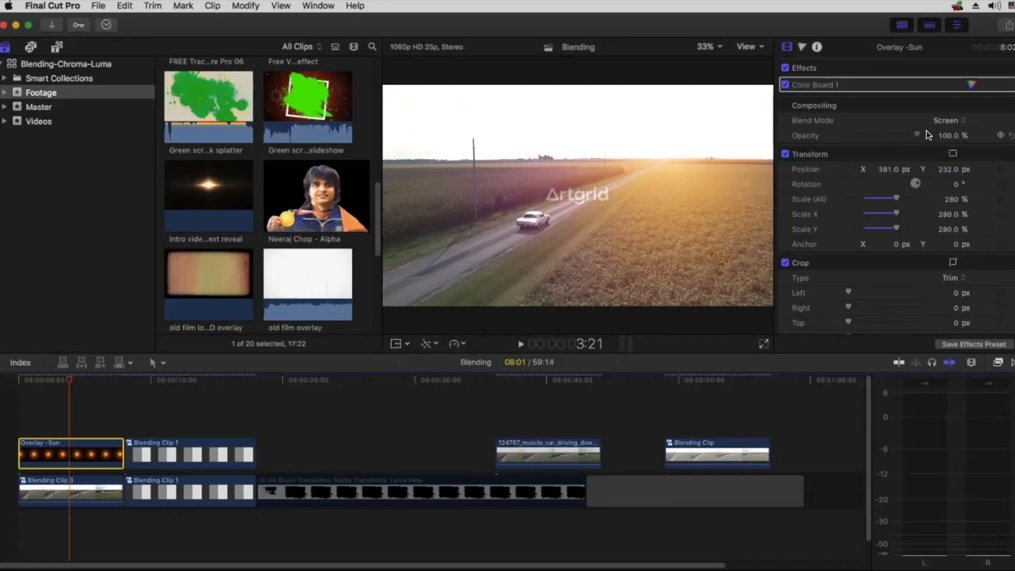
pyautogui.moveTo(948, 167); pyautogui.dragTo(946, 201)
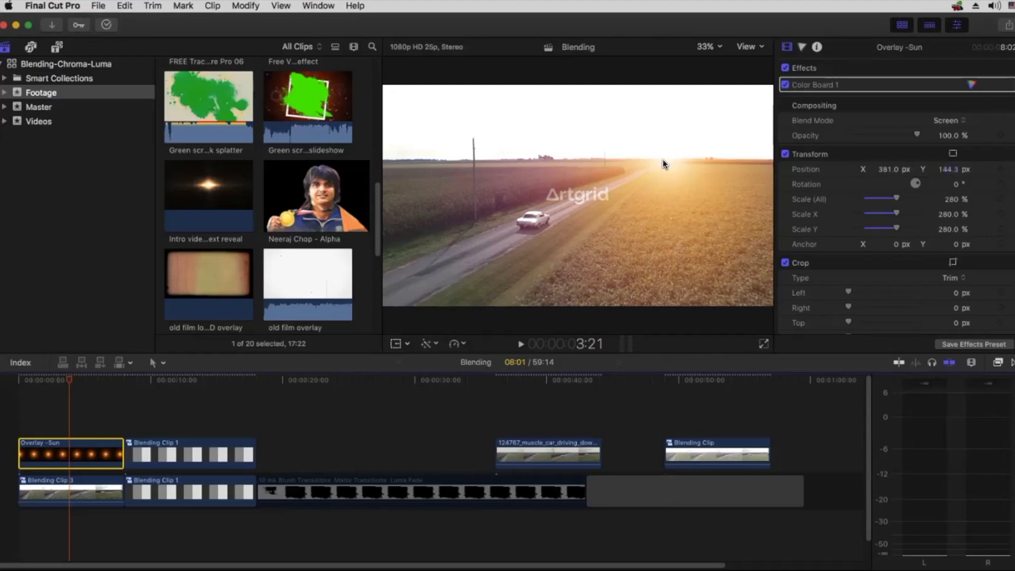
# - Keyframe the Overlay -Sun position at 3:21 and set its X position to 729 px at 5:02
pyautogui.click(1002, 200)
pyautogui.click(1002, 199)
pyautogui.click(1003, 170)
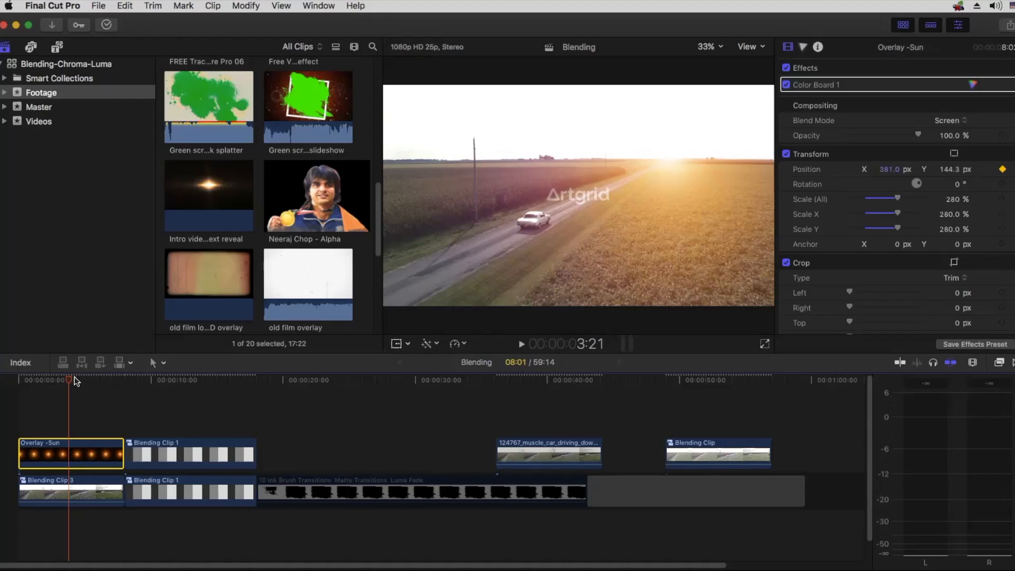
pyautogui.moveTo(71, 378); pyautogui.dragTo(86, 380)
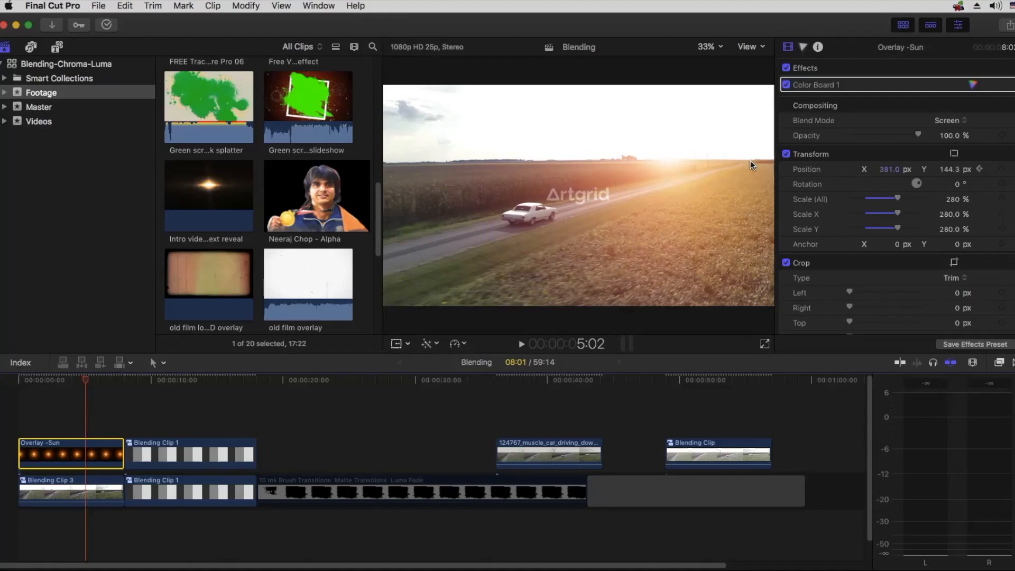
pyautogui.moveTo(889, 169); pyautogui.dragTo(889, 169)
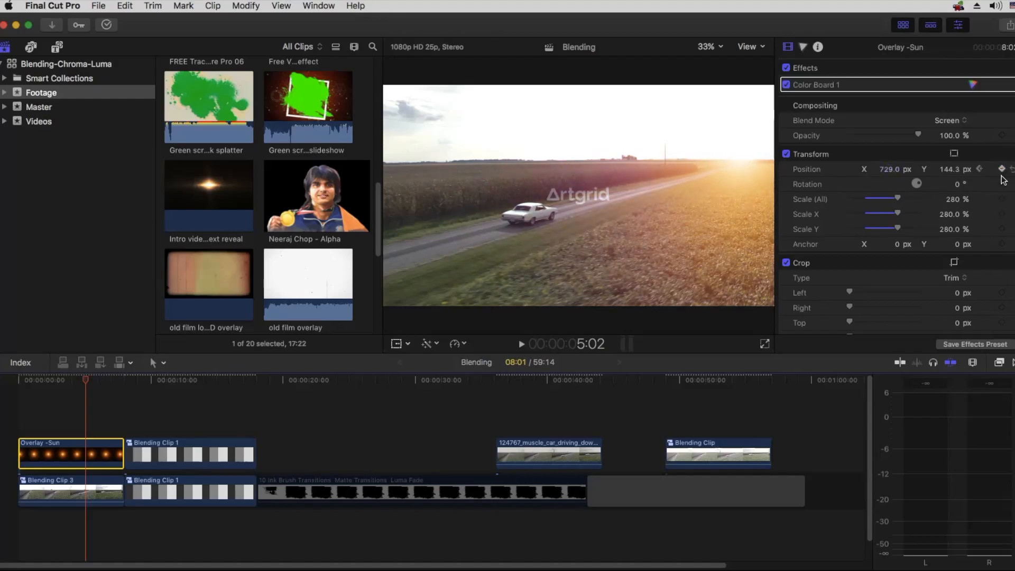
# - Show the Overlay -Sun clip's video animation and set its X position keyframe at 3:21 to 325.6 px
pyautogui.rightClick(70, 453)
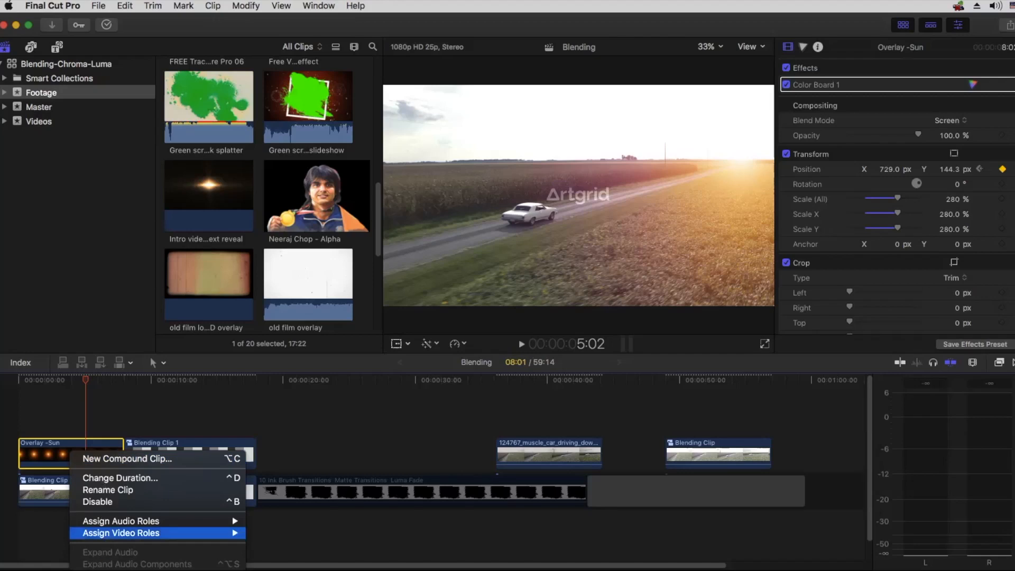
pyautogui.hotkey('ctrl', 'v')
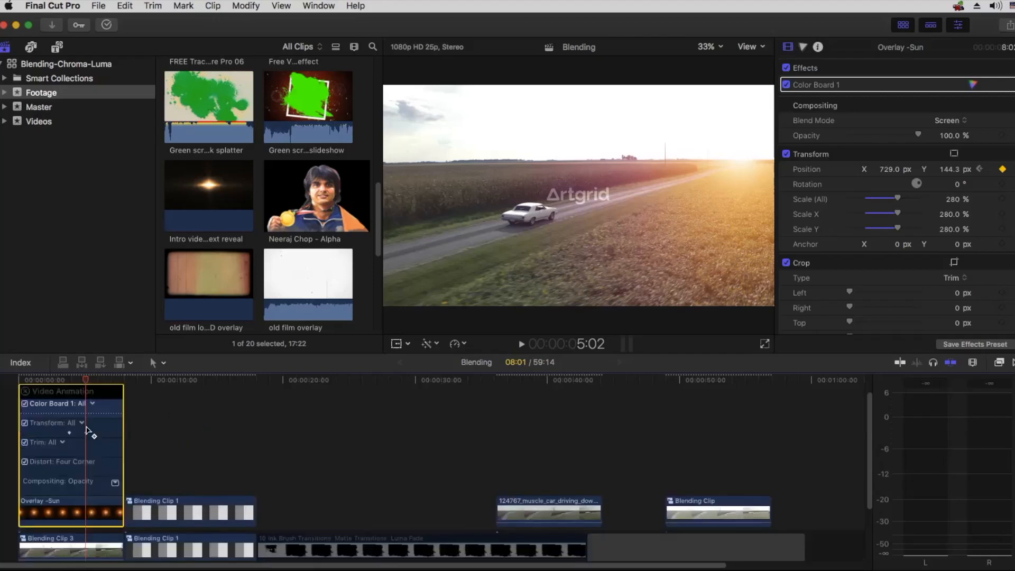
pyautogui.moveTo(85, 380); pyautogui.dragTo(73, 380)
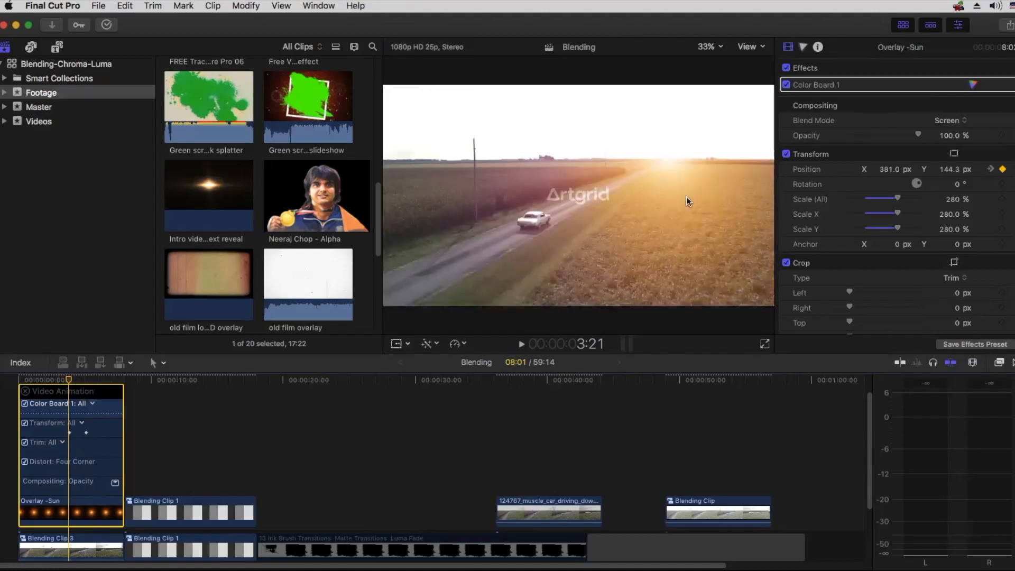
pyautogui.moveTo(893, 169); pyautogui.dragTo(890, 169)
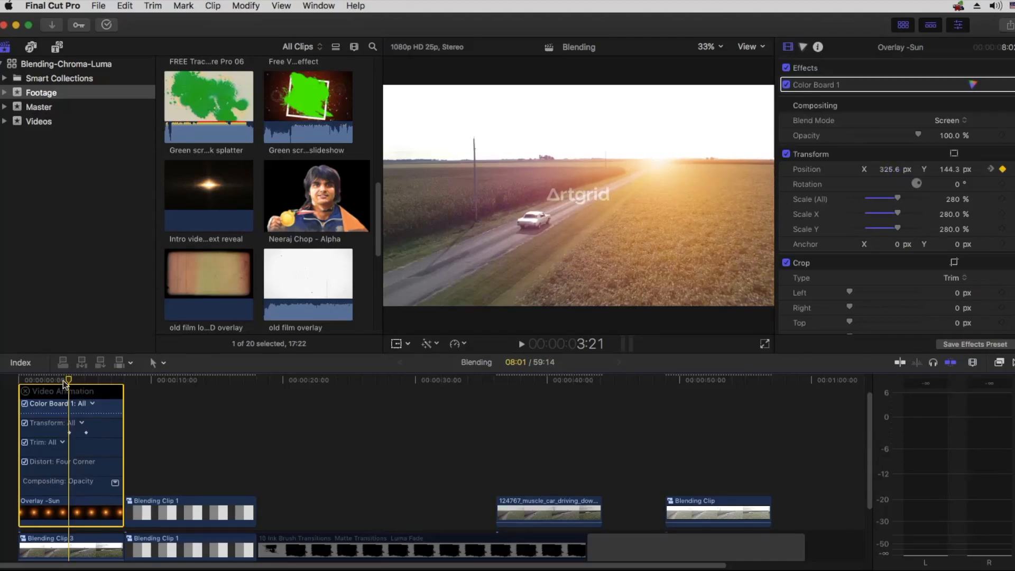
# - Add Overlay -Sun X position keyframes of 905 px at 6:07 and 976.7 px at 7:04
pyautogui.click(85, 380)
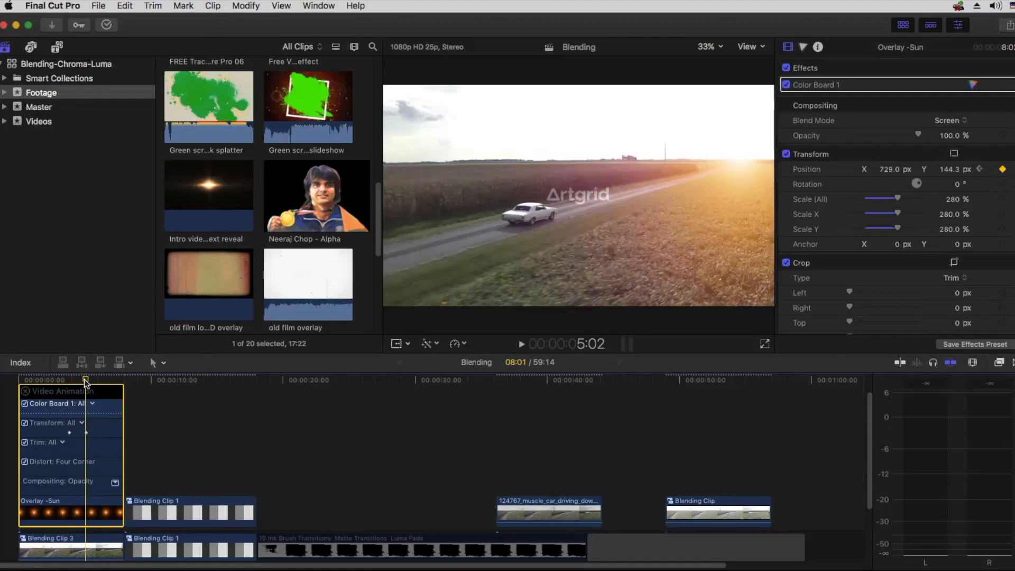
pyautogui.click(96, 380)
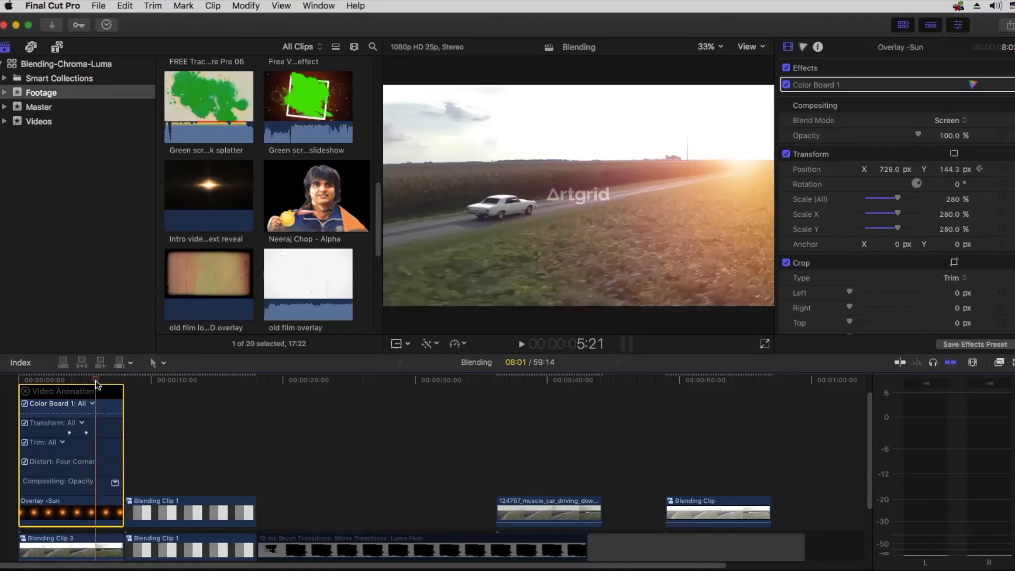
pyautogui.click(101, 380)
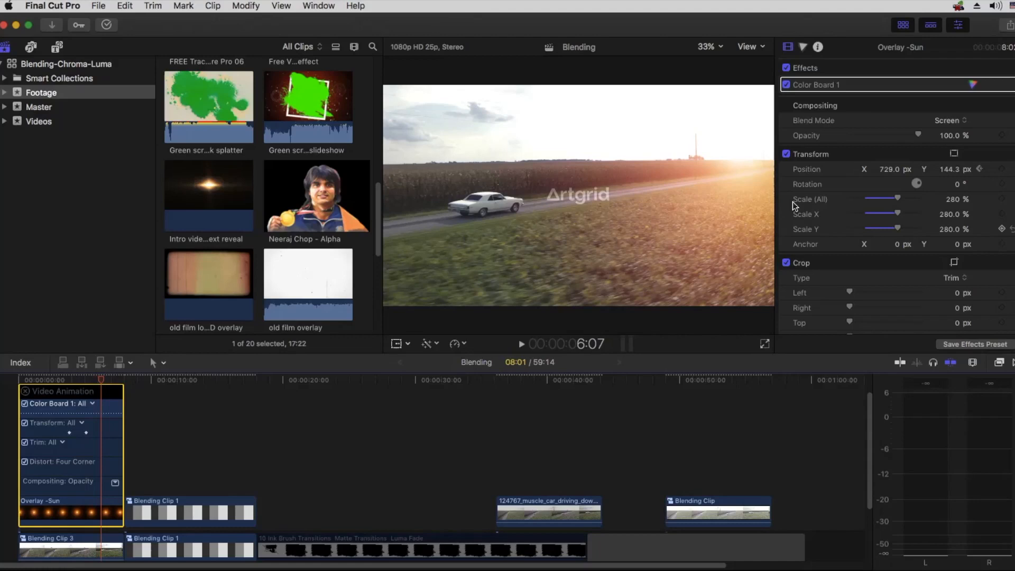
pyautogui.moveTo(889, 169); pyautogui.dragTo(889, 169)
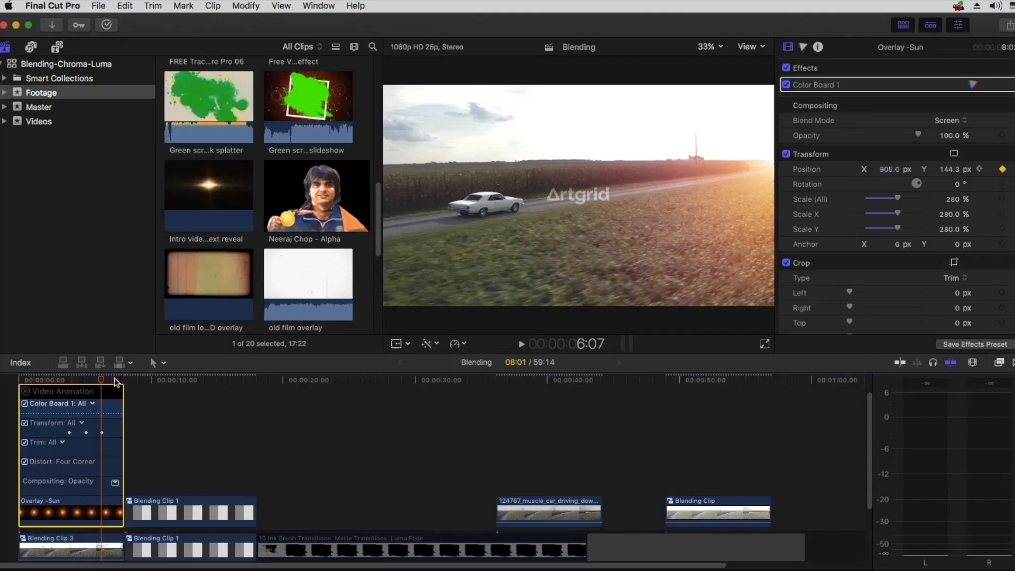
pyautogui.moveTo(111, 380); pyautogui.dragTo(114, 379)
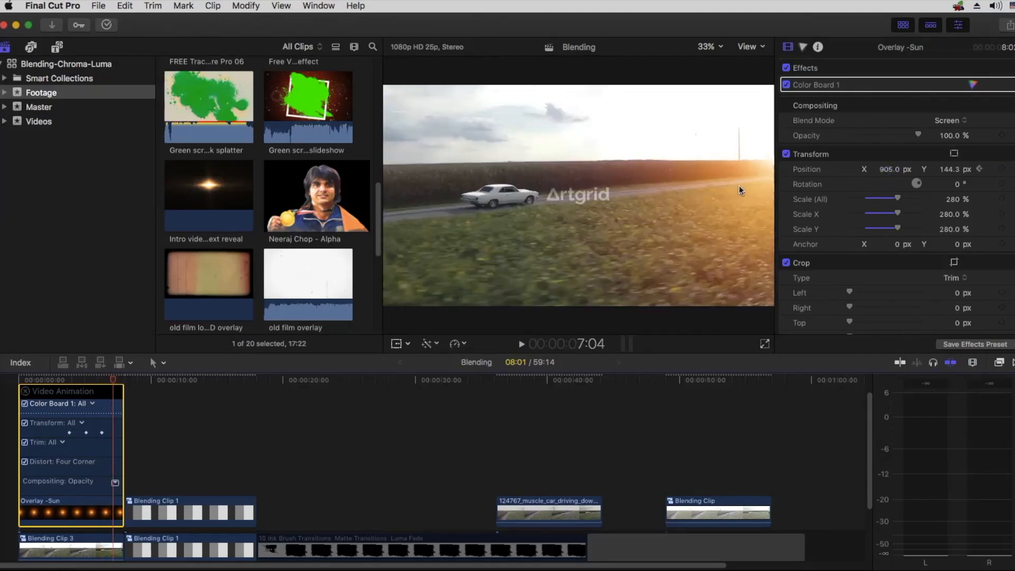
pyautogui.moveTo(889, 169); pyautogui.dragTo(889, 169)
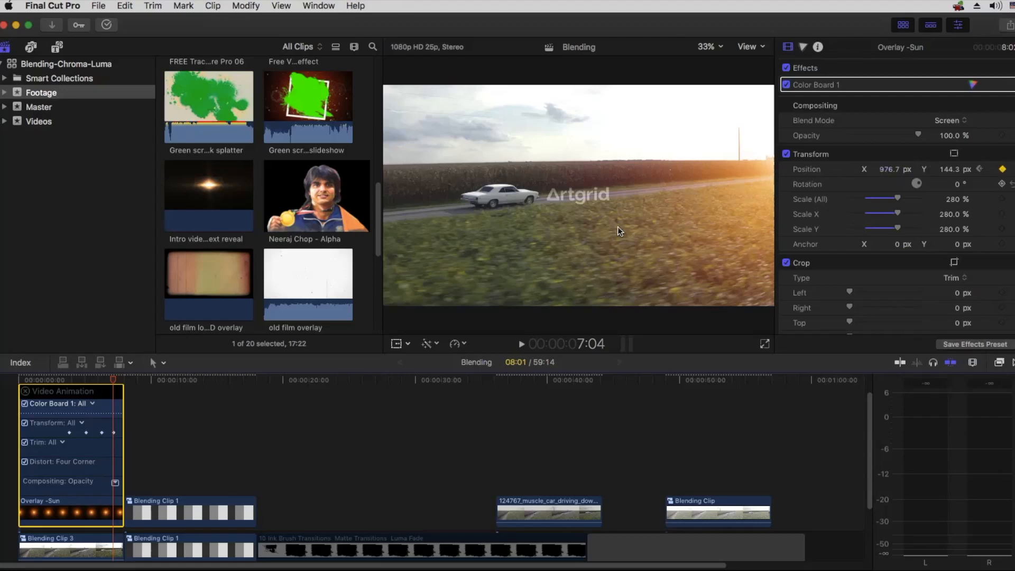
# - Add an X position keyframe to Overlay -Sun at 2:16, shifting the sun to the road's vanishing point
pyautogui.click(71, 376)
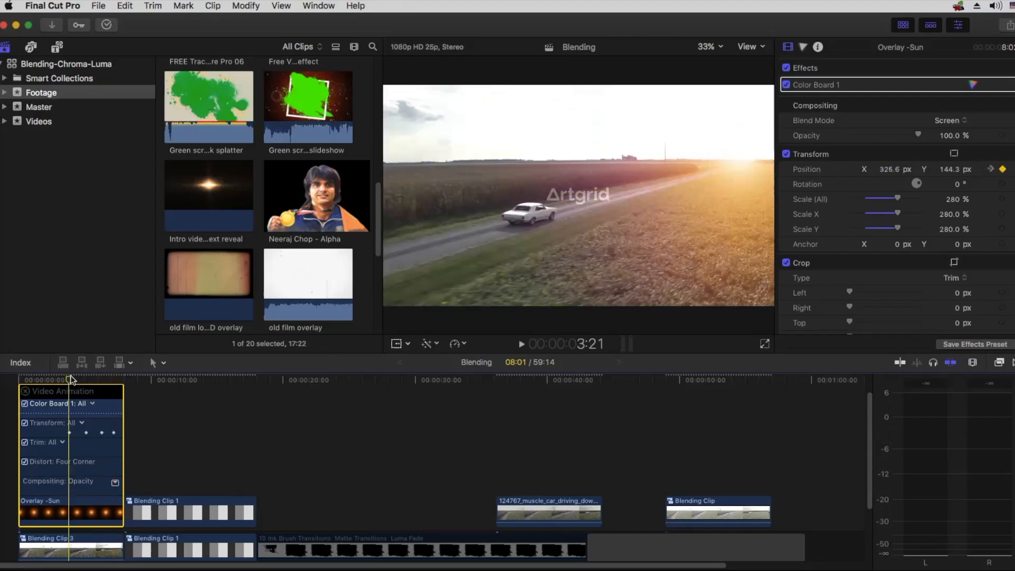
pyautogui.click(58, 379)
pyautogui.click(56, 380)
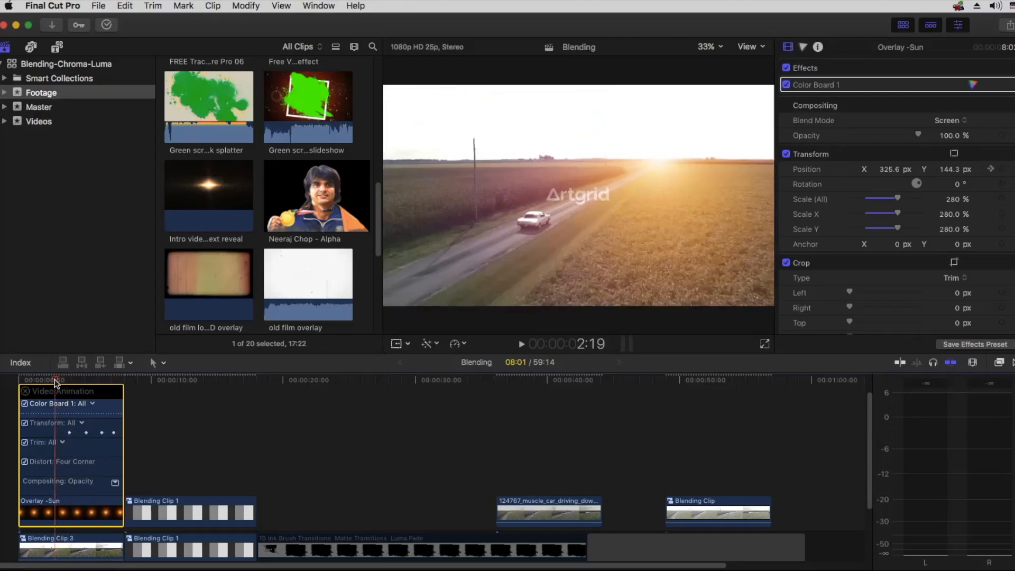
pyautogui.click(53, 378)
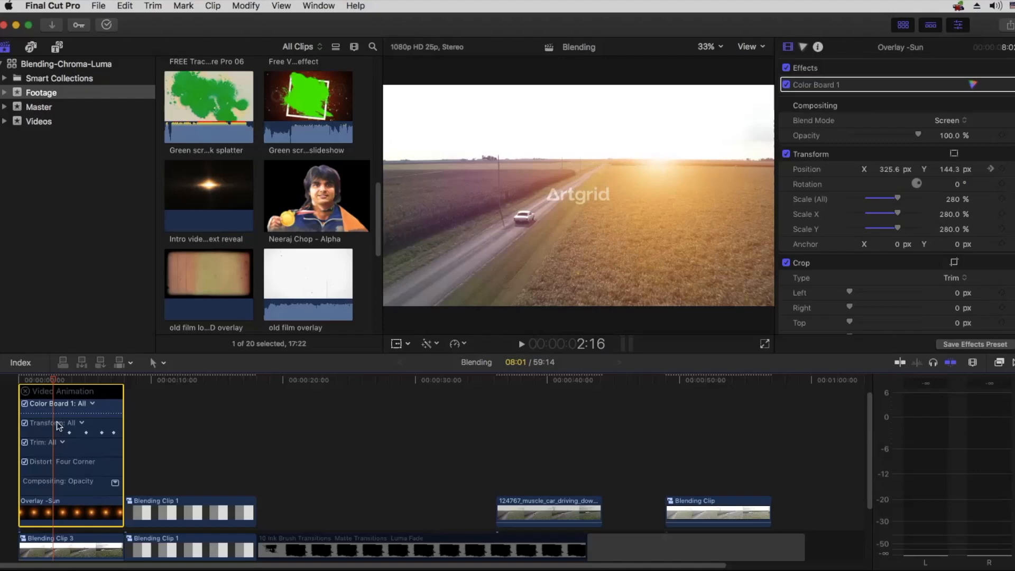
pyautogui.click(889, 169)
pyautogui.moveTo(890, 170)
pyautogui.mouseDown()
pyautogui.moveTo(878, 170)
pyautogui.moveTo(903, 182)
pyautogui.mouseUp()
pyautogui.moveTo(57, 377); pyautogui.dragTo(71, 380)
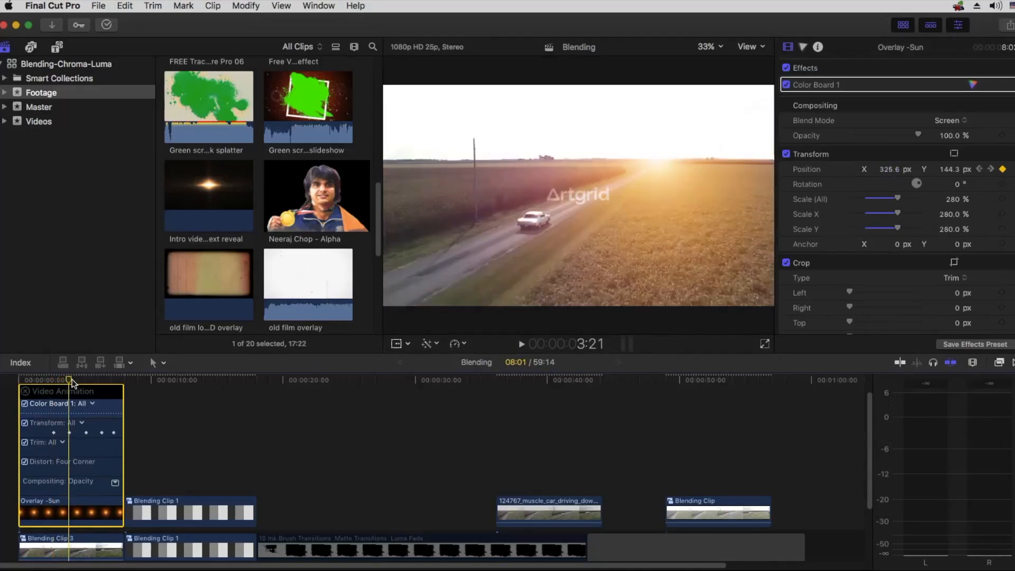
# - Add a position keyframe at the start of the Overlay -Sun clip with X set to -165.9 px
pyautogui.press('super+equal')
pyautogui.press('super+equal')
pyautogui.moveTo(56, 382); pyautogui.dragTo(38, 394)
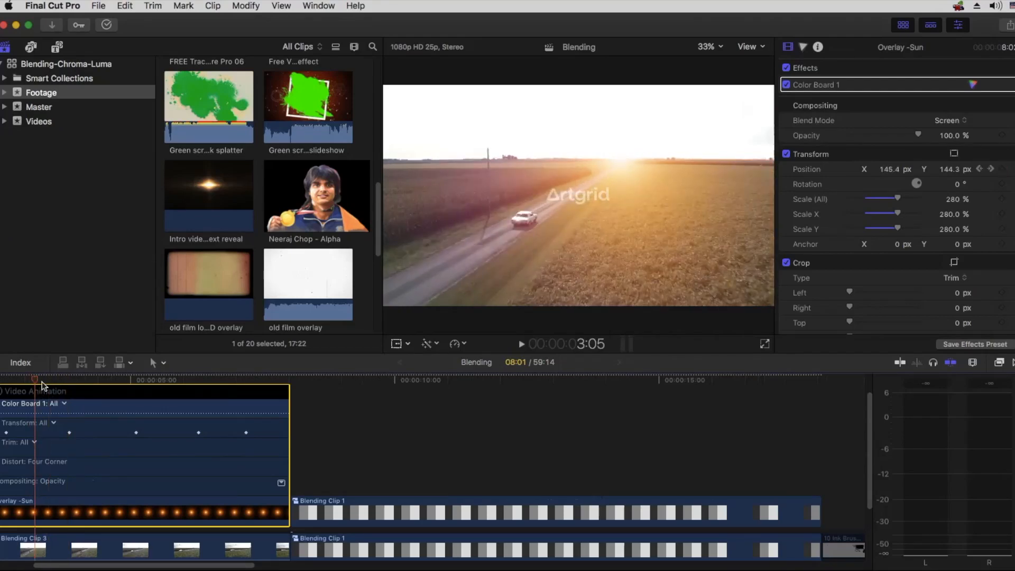
pyautogui.press('Home')
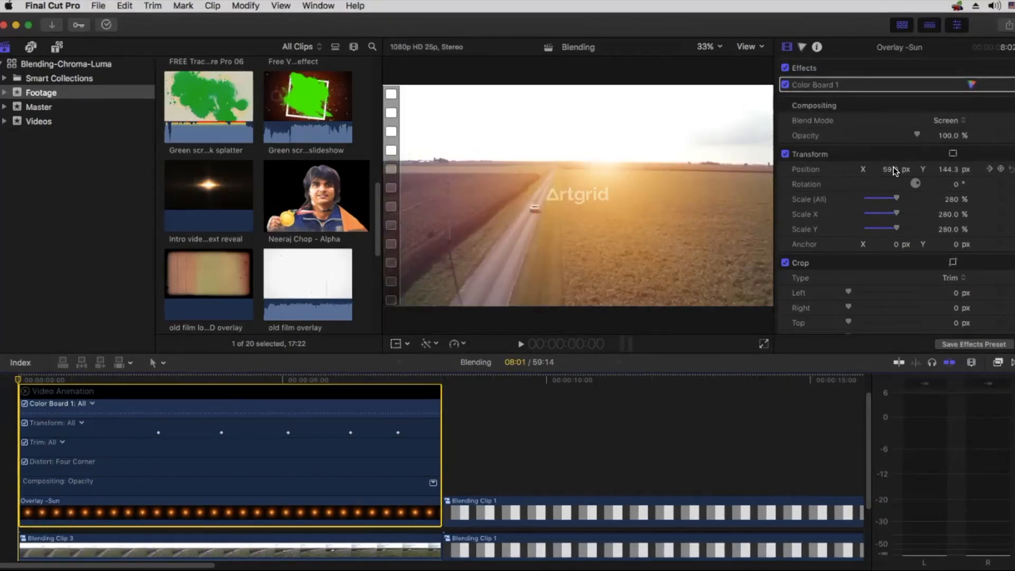
pyautogui.moveTo(890, 170)
pyautogui.mouseDown()
pyautogui.moveTo(867, 171)
pyautogui.moveTo(894, 173)
pyautogui.mouseUp()
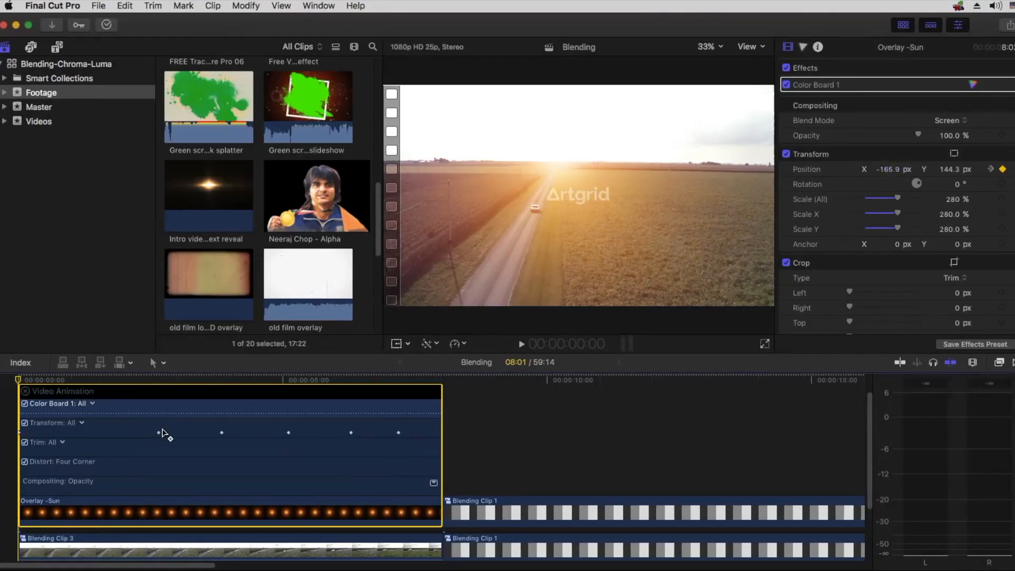
# - Render the selected Overlay -Sun clip and play back the opening to check the sun's motion
pyautogui.click(84, 378)
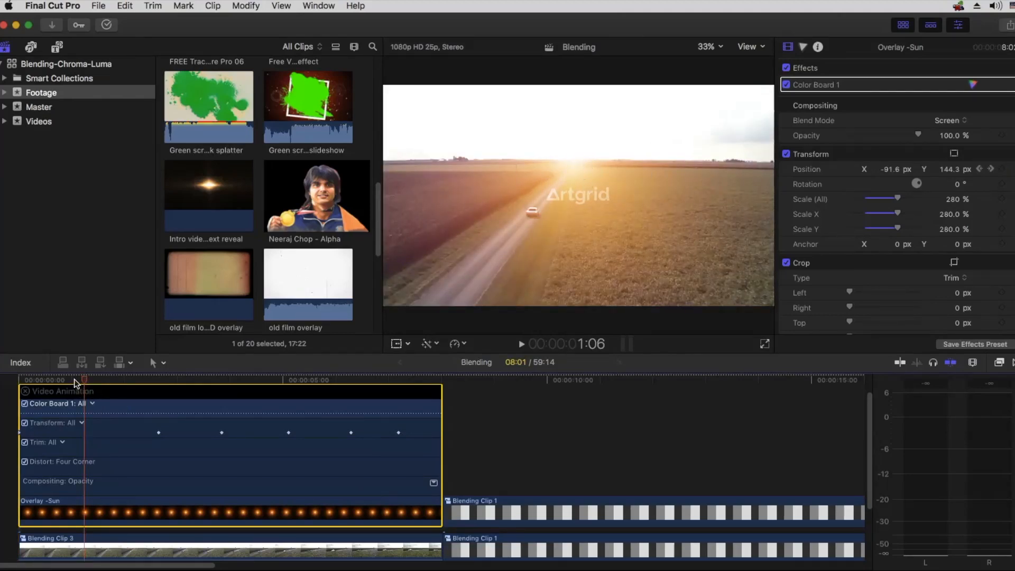
pyautogui.press('Home')
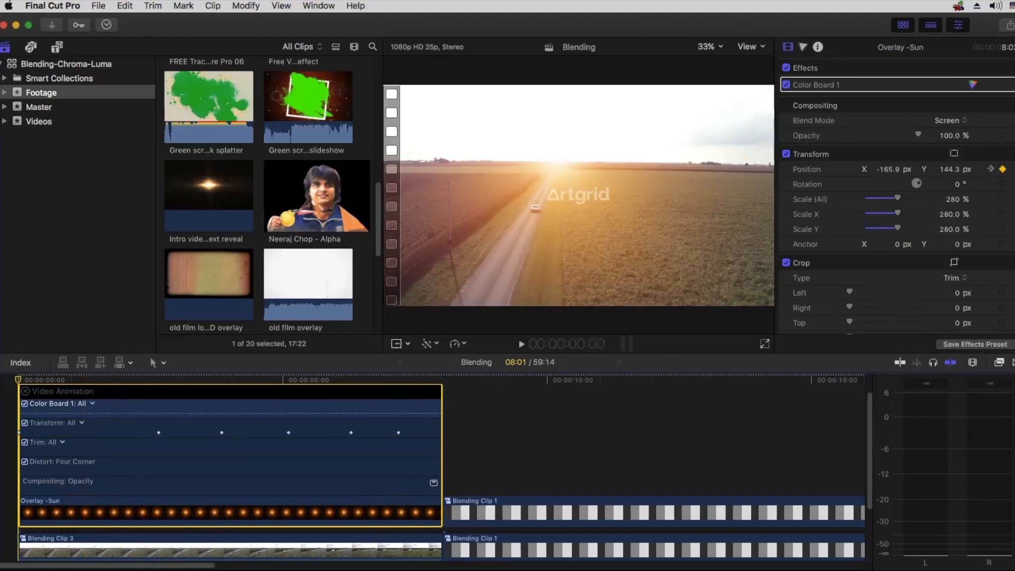
pyautogui.click(25, 391)
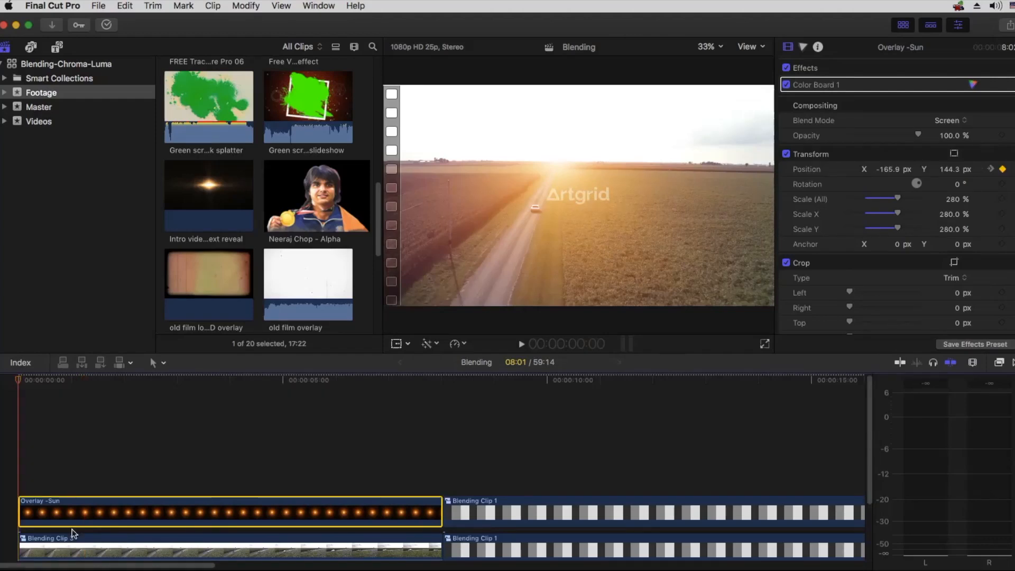
pyautogui.hotkey('ctrl', 'r')
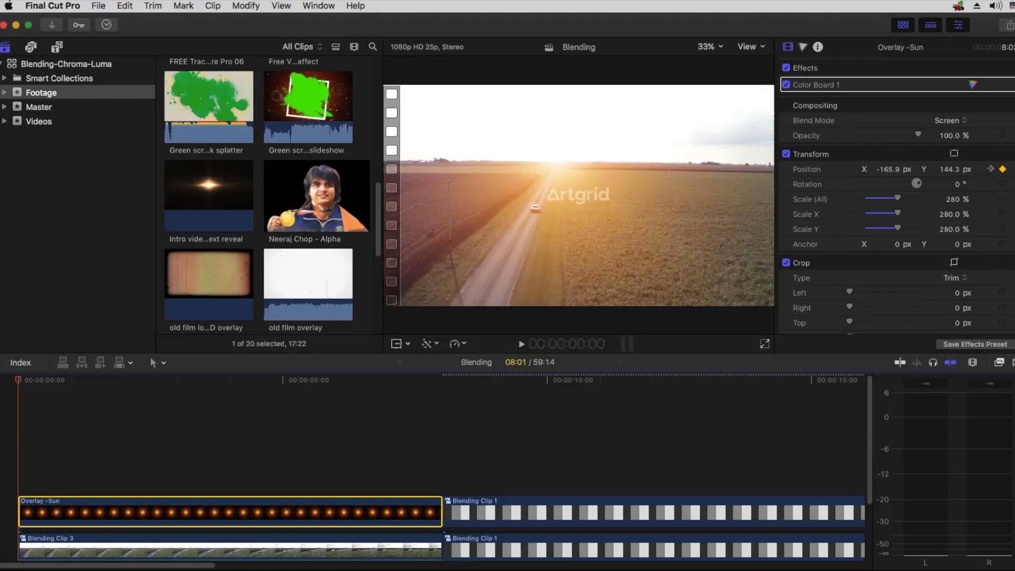
pyautogui.press('space')
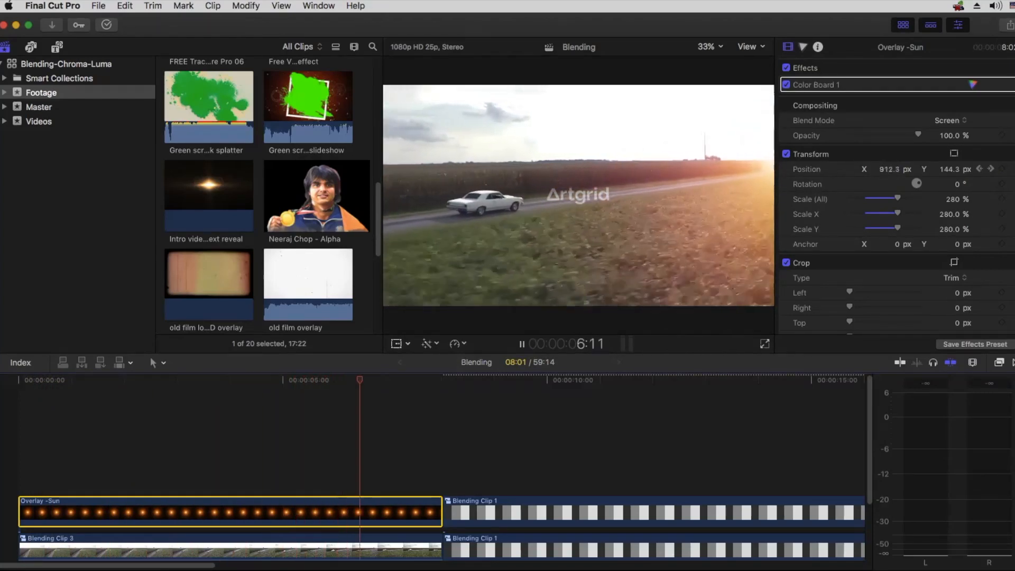
pyautogui.press('space')
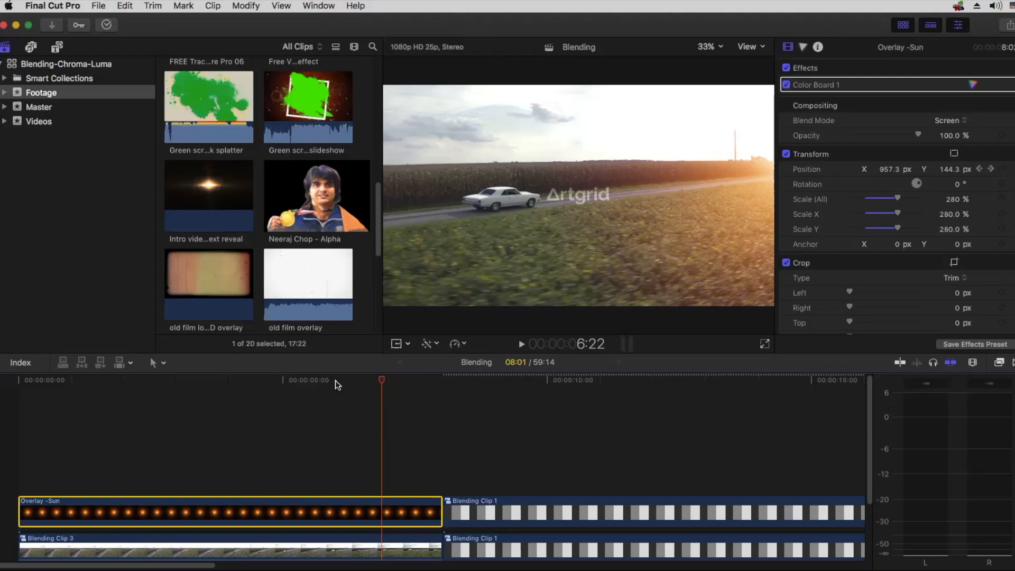
# - Duplicate the animated Overlay -Sun clip onto the layer above and set the lower copy's opacity to 58.14%
pyautogui.click(96, 381)
pyautogui.click(21, 385)
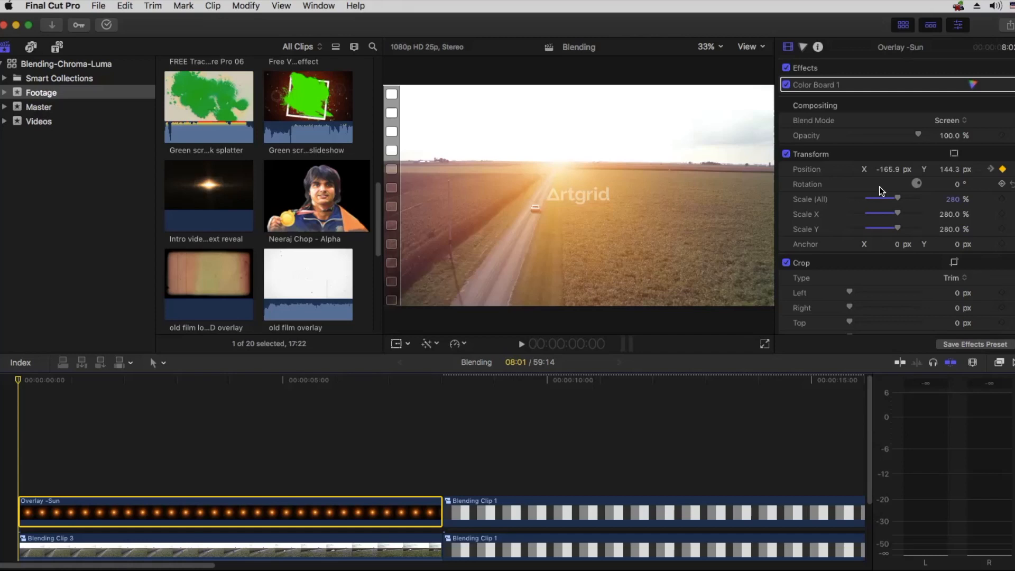
pyautogui.moveTo(67, 512); pyautogui.dragTo(79, 493)
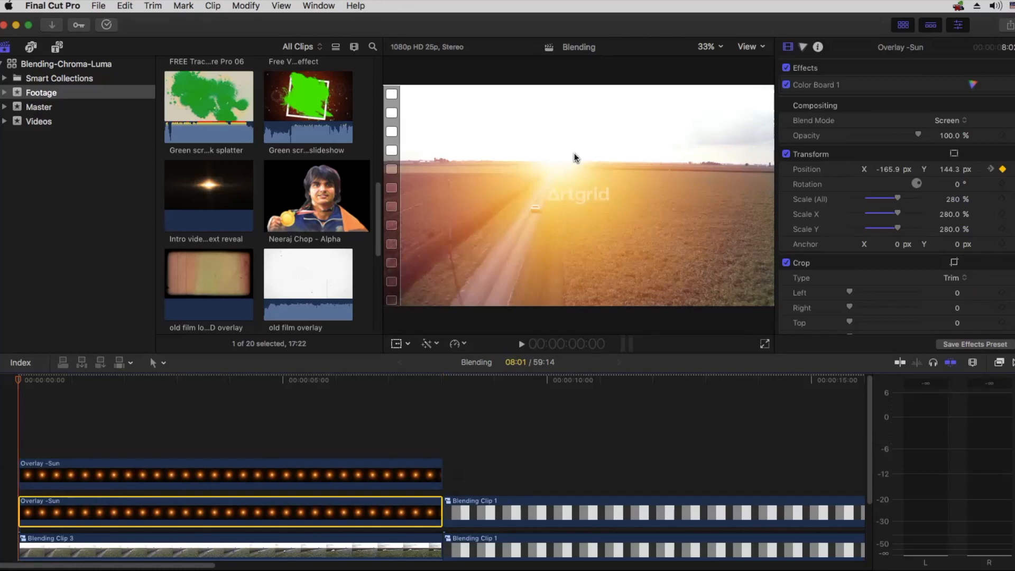
pyautogui.moveTo(918, 136); pyautogui.dragTo(890, 136)
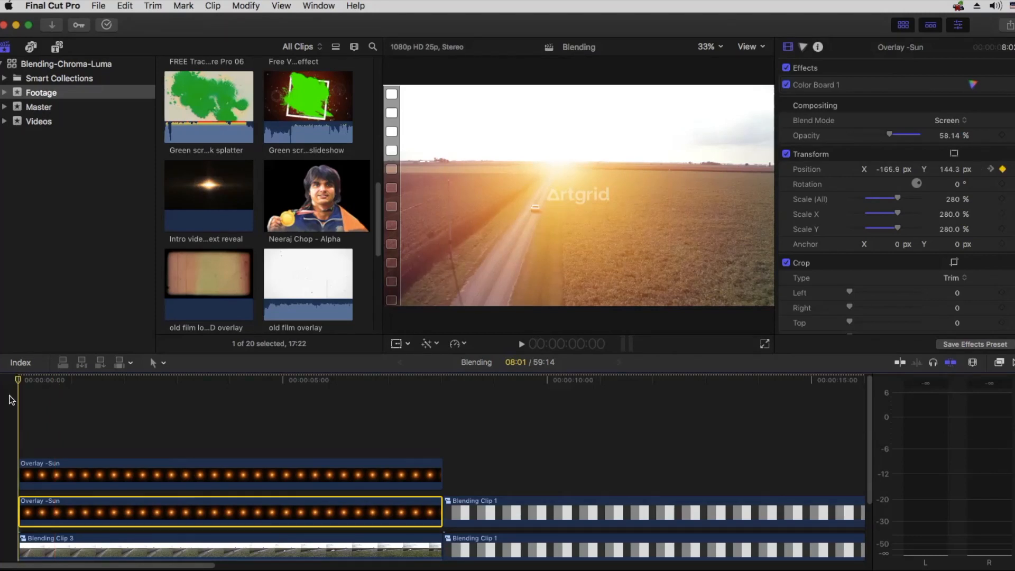
# - Play back the opening footage with both sun overlays and fit the whole timeline in view
pyautogui.press('space')
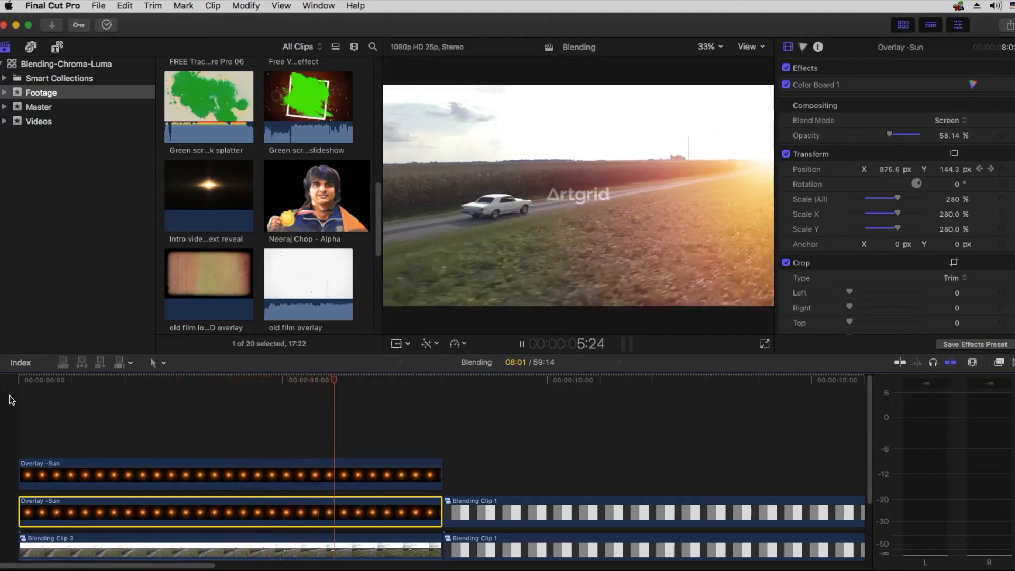
pyautogui.press('space')
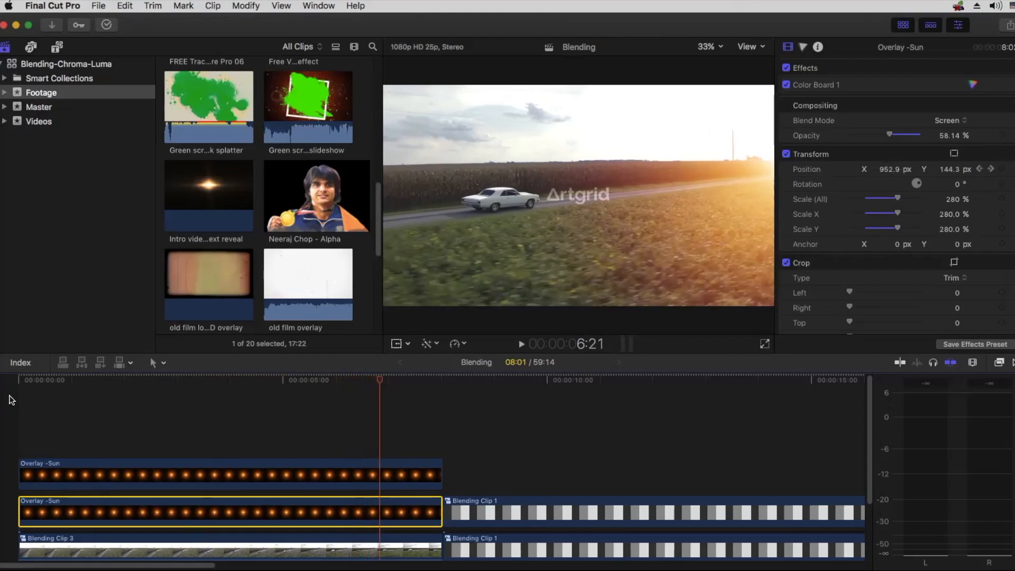
pyautogui.hotkey('shift', 'z')
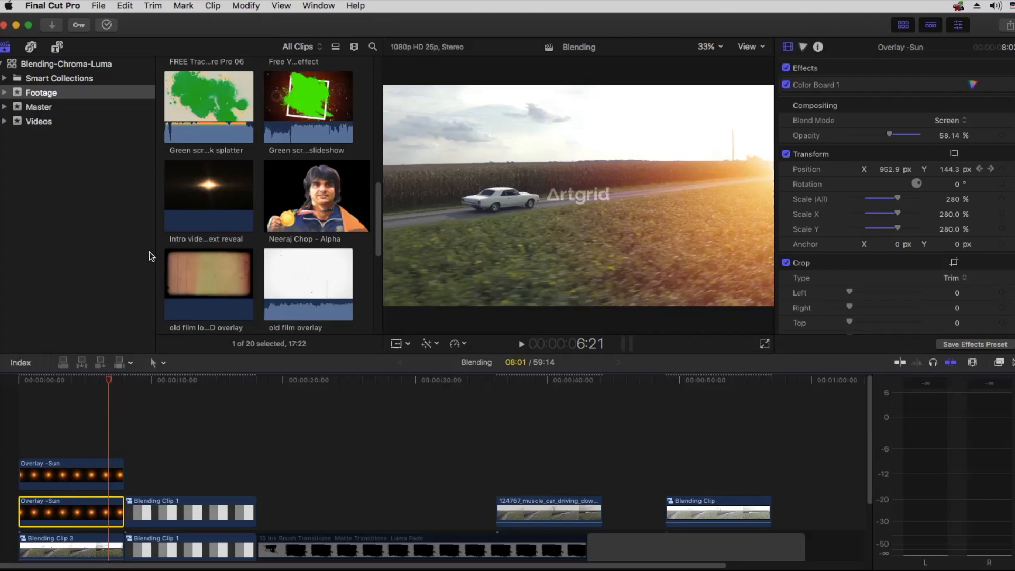
# - Add the Opener - NC - 01 clip from the Footage event directly after Blending Clip 1, above the ink brush transitions clip
pyautogui.click(70, 123)
pyautogui.click(69, 109)
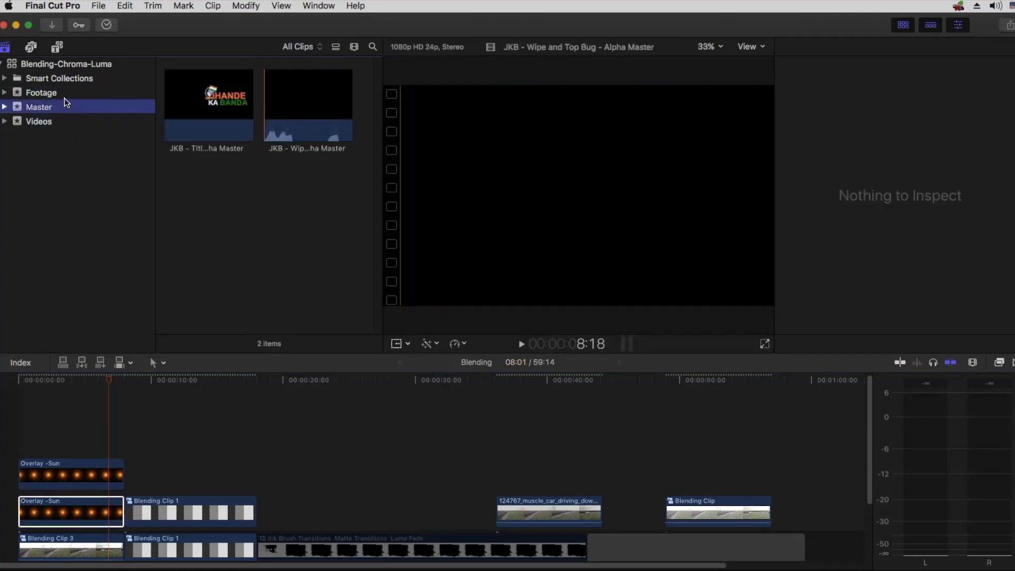
pyautogui.click(60, 91)
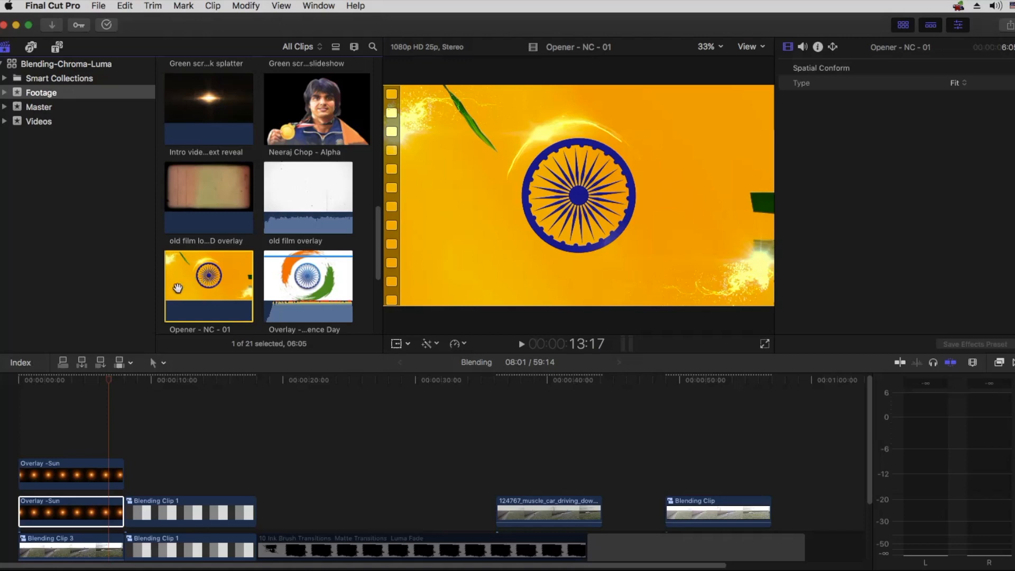
pyautogui.moveTo(182, 282); pyautogui.dragTo(261, 497)
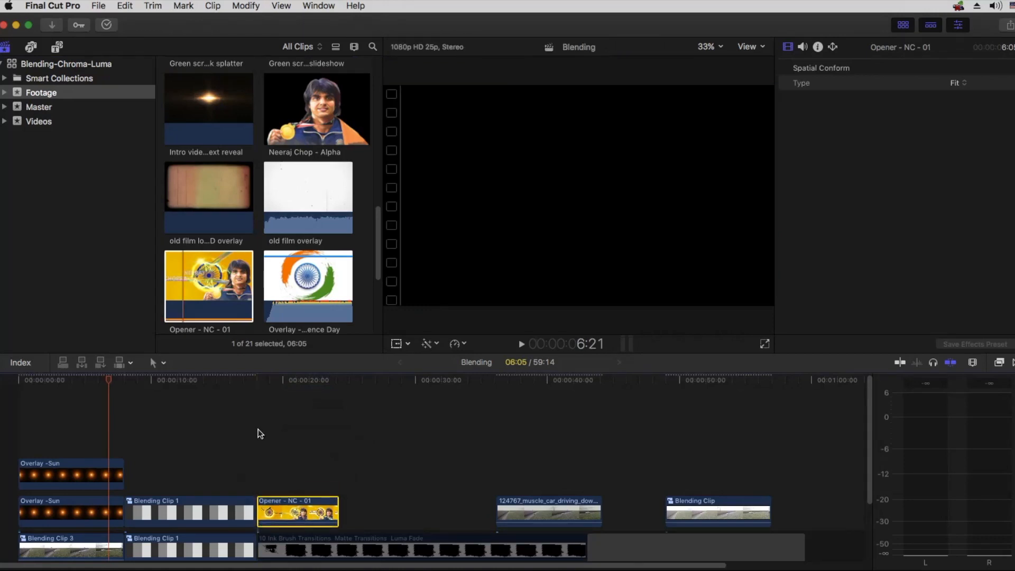
# - Play back the Opener - NC - 01 clip from its start to its end
pyautogui.click(257, 429)
pyautogui.press('super+equal')
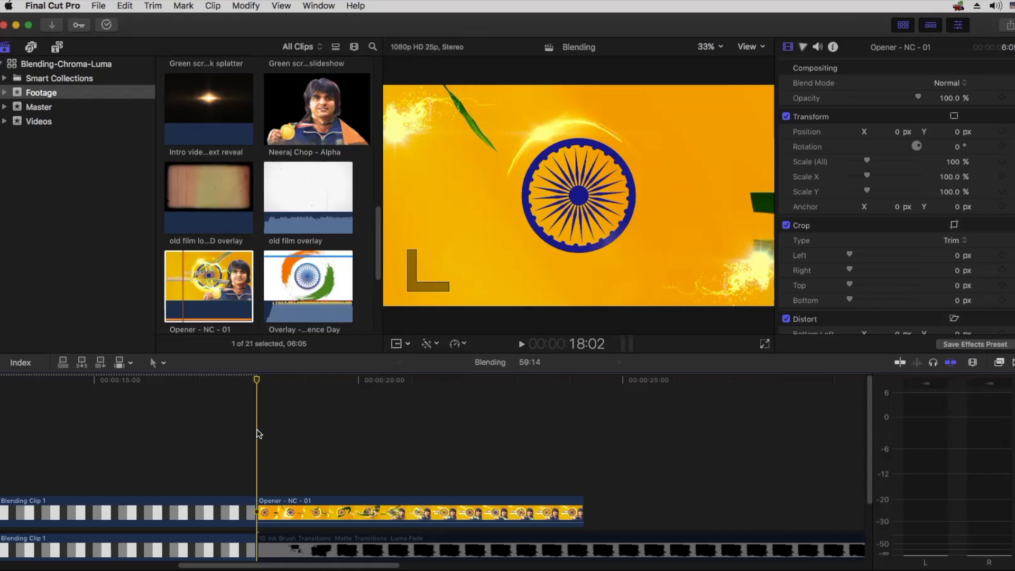
pyautogui.press('space')
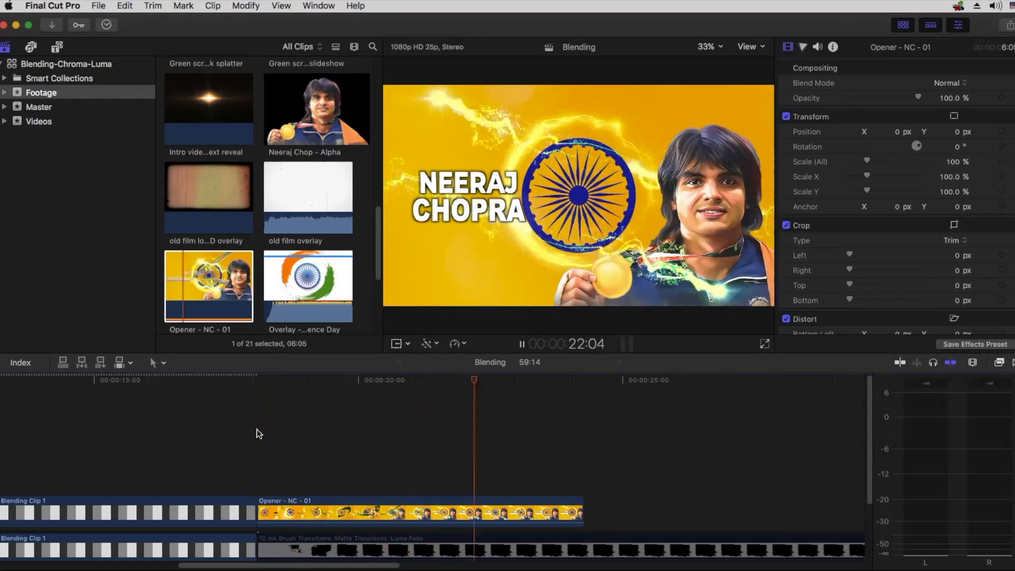
pyautogui.press('space')
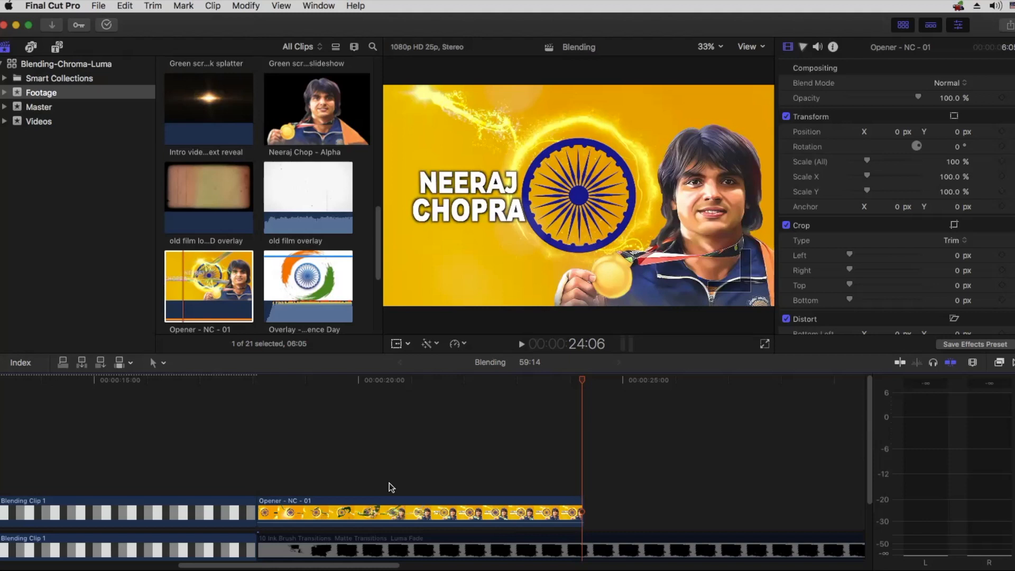
# - Place two copies of Opener - NC - 01 end to end behind the original, moving the muscle car clip further along to make room
pyautogui.press('h')
pyautogui.press('cmd+minus')
pyautogui.moveTo(475, 435); pyautogui.dragTo(365, 435)
pyautogui.press('a')
pyautogui.click(361, 497)
pyautogui.moveTo(362, 497); pyautogui.dragTo(650, 500)
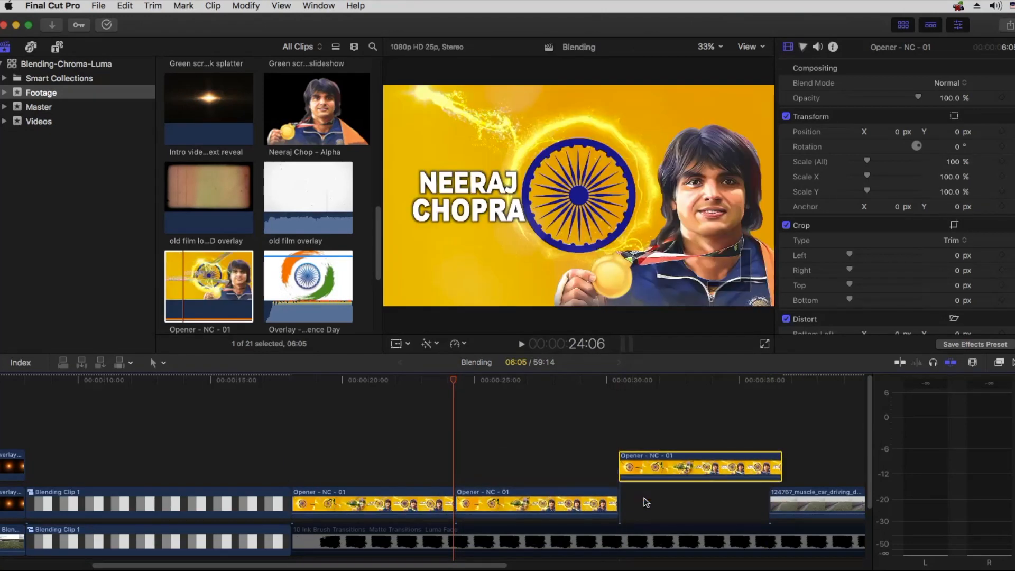
pyautogui.moveTo(785, 504); pyautogui.dragTo(836, 504)
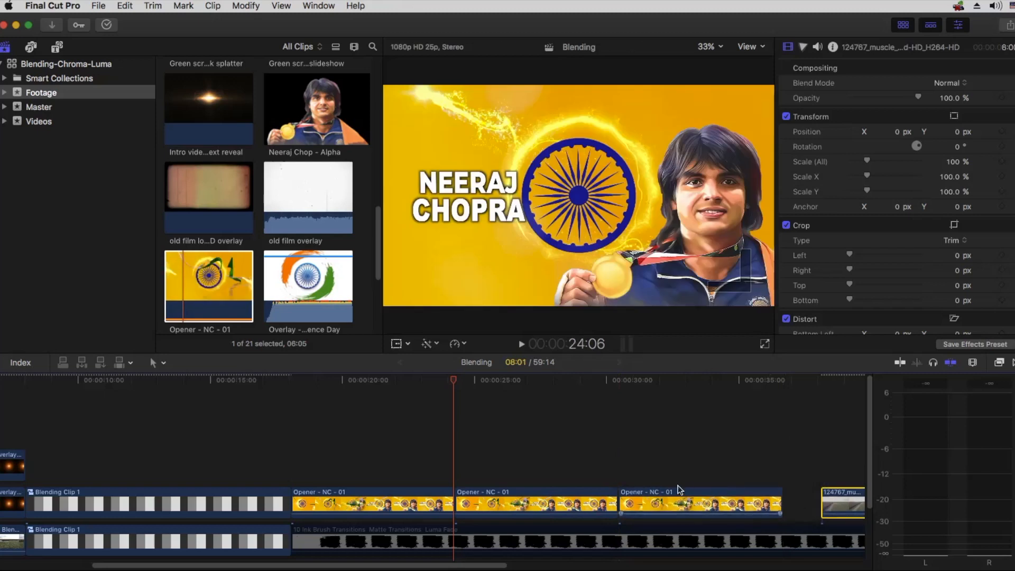
# - Play back the consecutive Opener - NC - 01 clips from the start of the first one to review the repeated animation
pyautogui.click(291, 380)
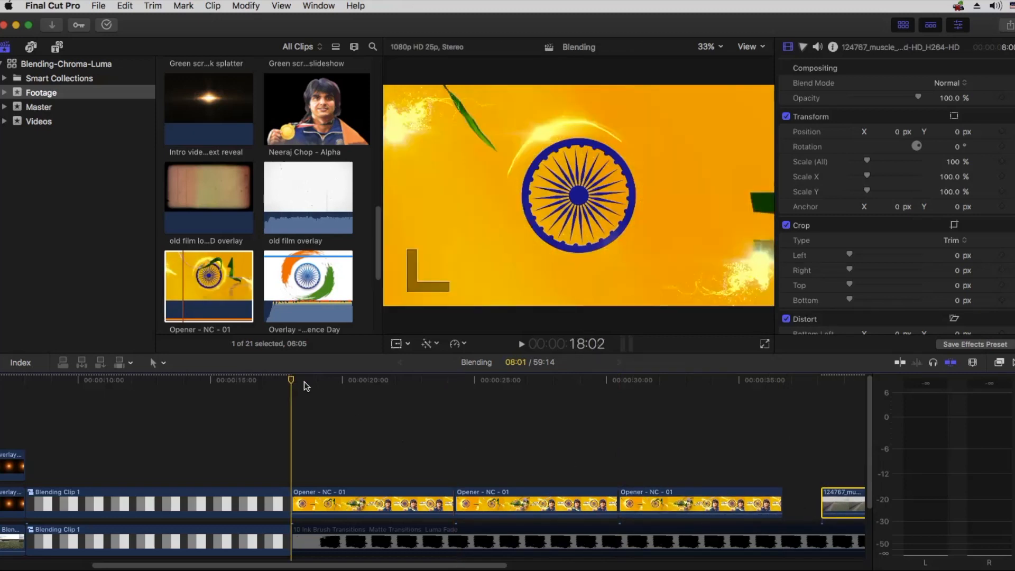
pyautogui.press('space')
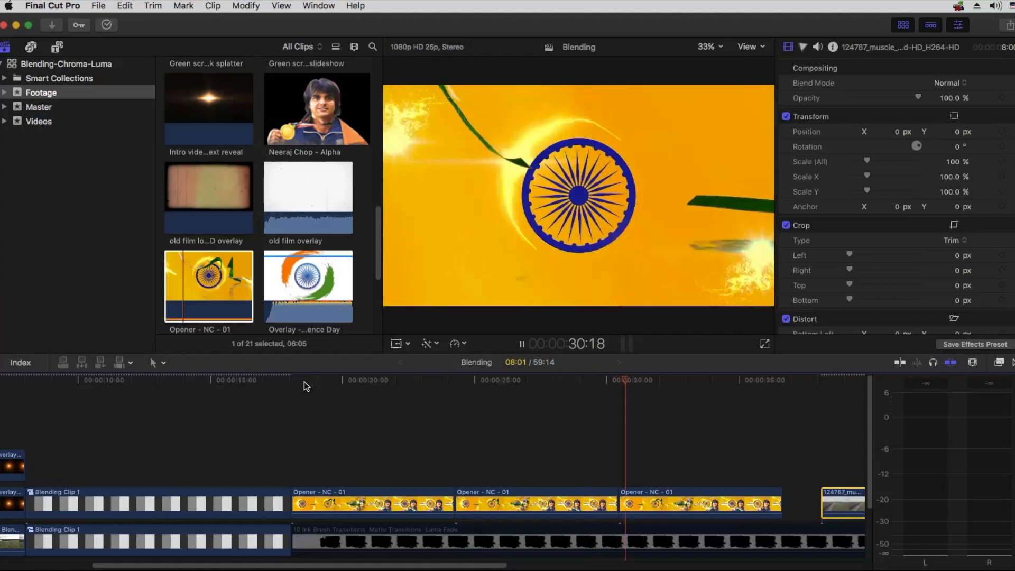
pyautogui.press('space')
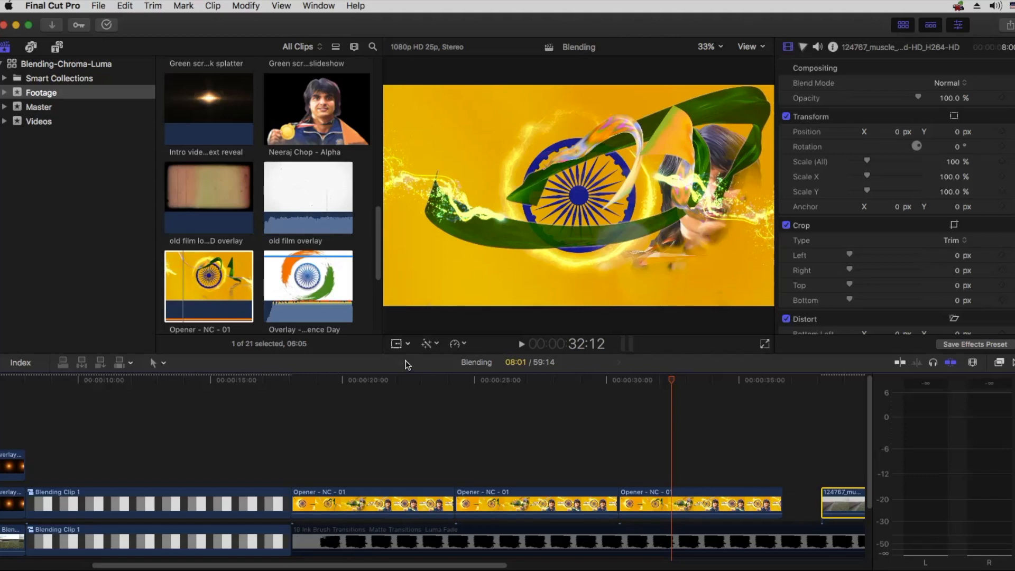
pyautogui.click(298, 382)
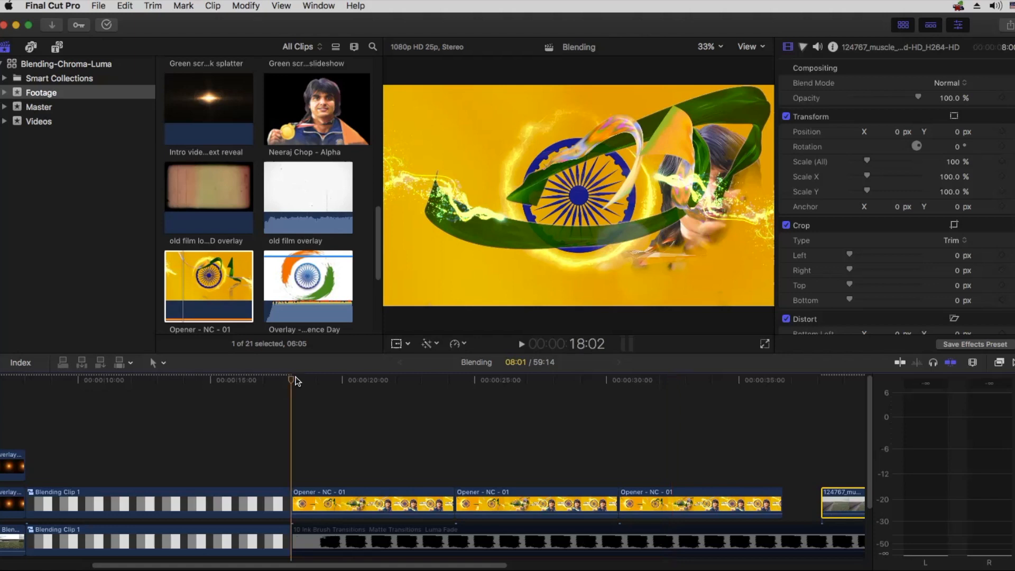
pyautogui.press('space')
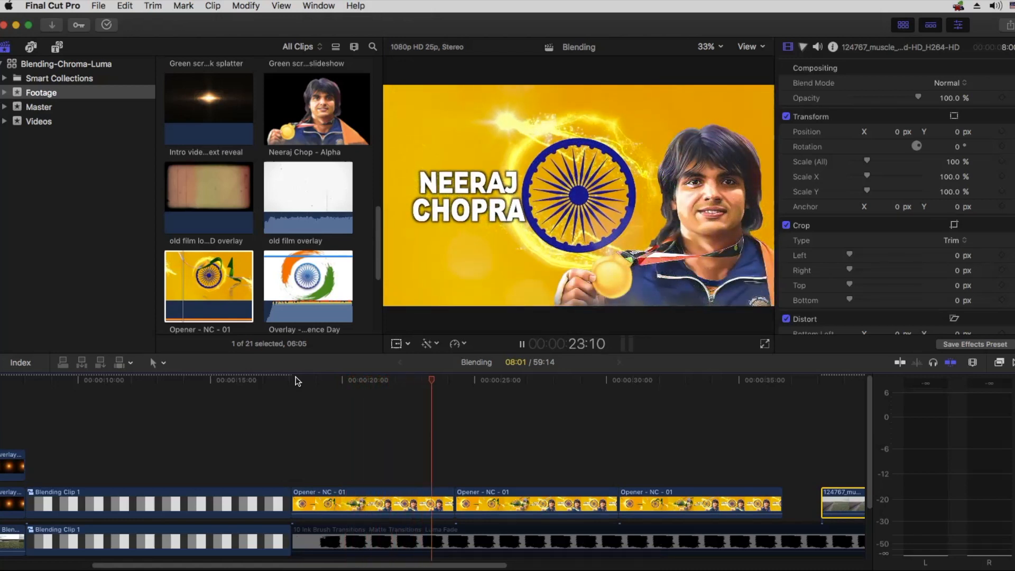
pyautogui.press('space')
pyautogui.press('space')
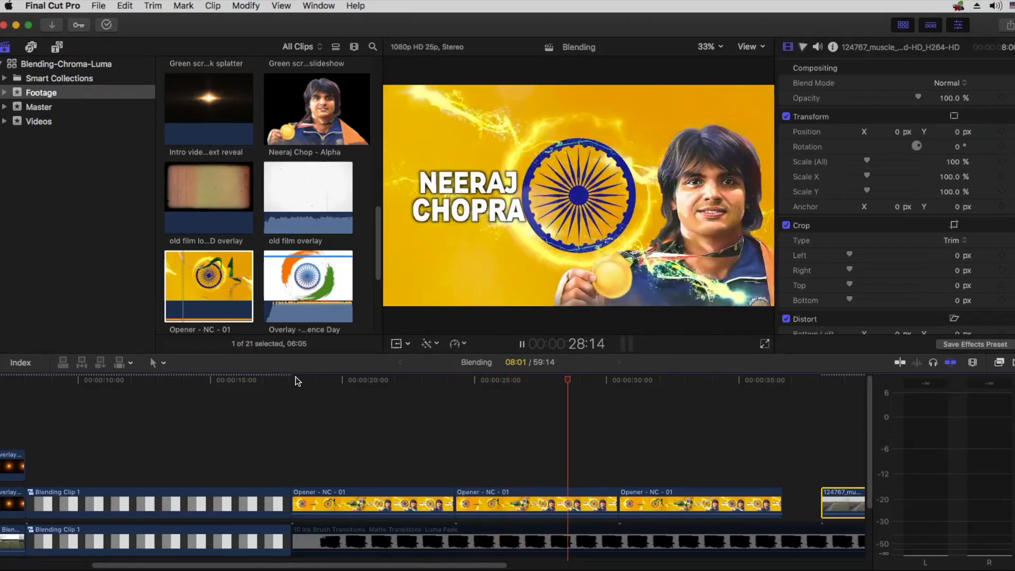
pyautogui.press('space')
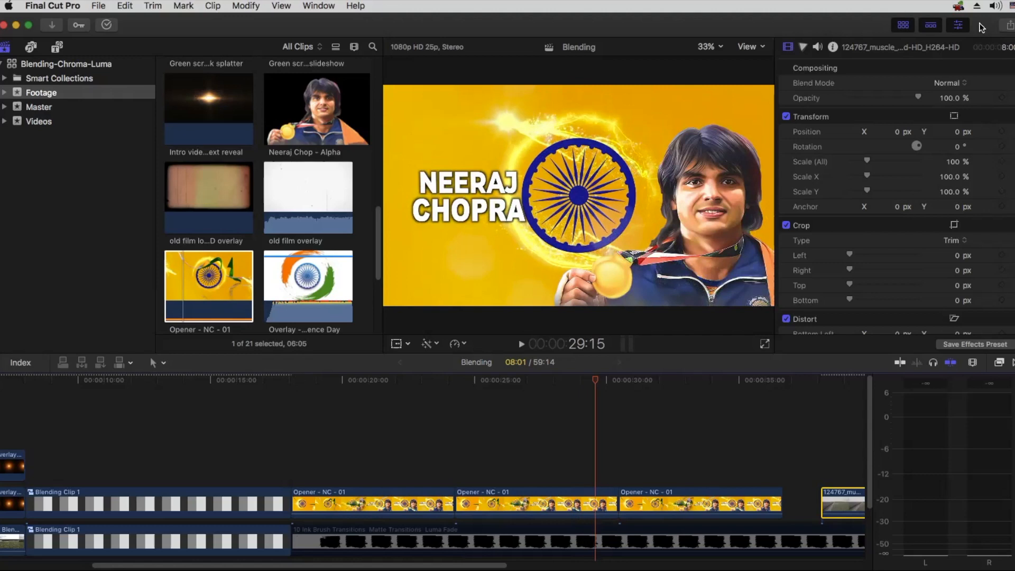
# - Look through the blend modes available for the muscle car clip, leaving Normal in place, and show the whole timeline
pyautogui.click(949, 83)
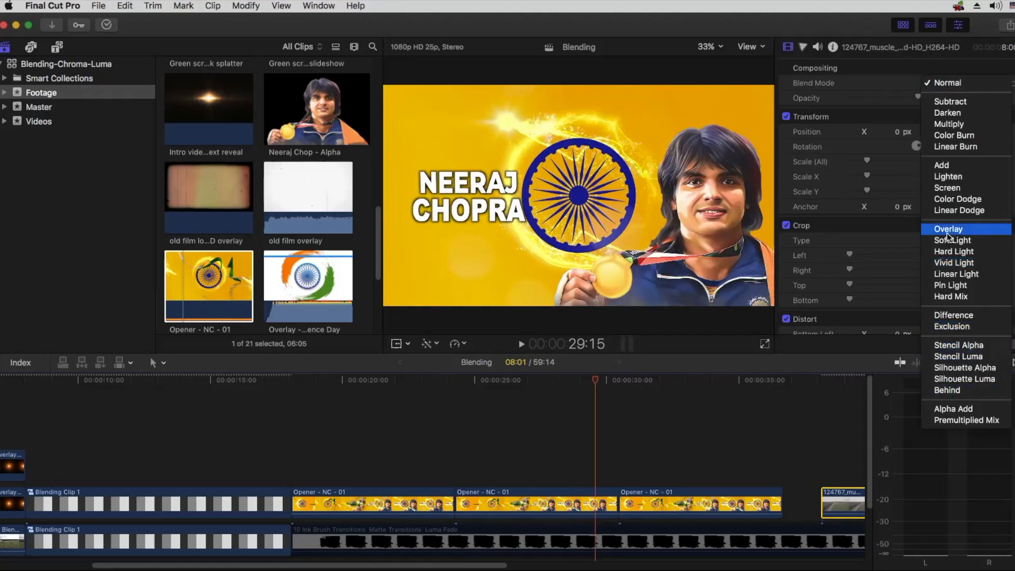
pyautogui.click(579, 434)
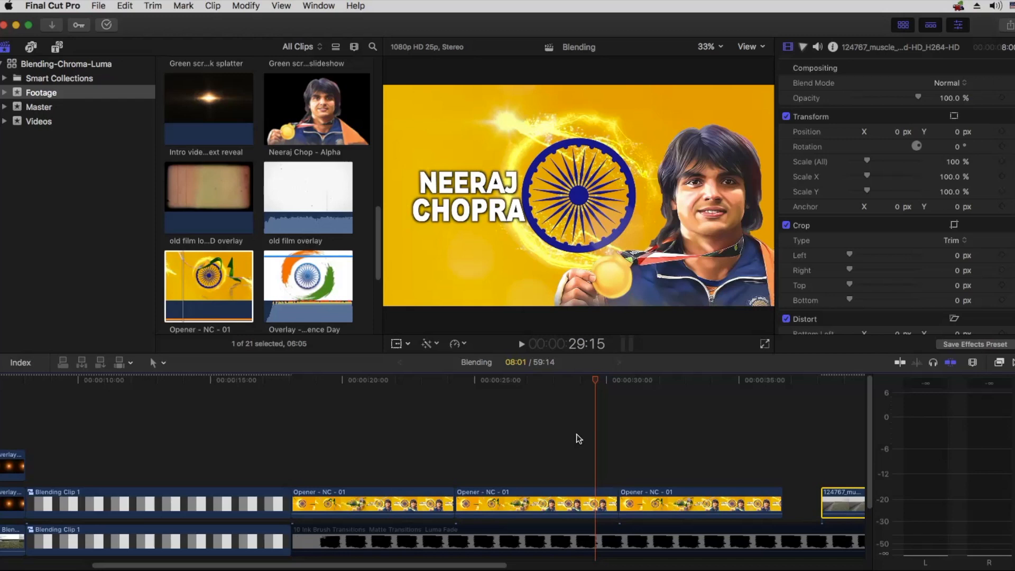
pyautogui.press('space')
pyautogui.press('super+minus')
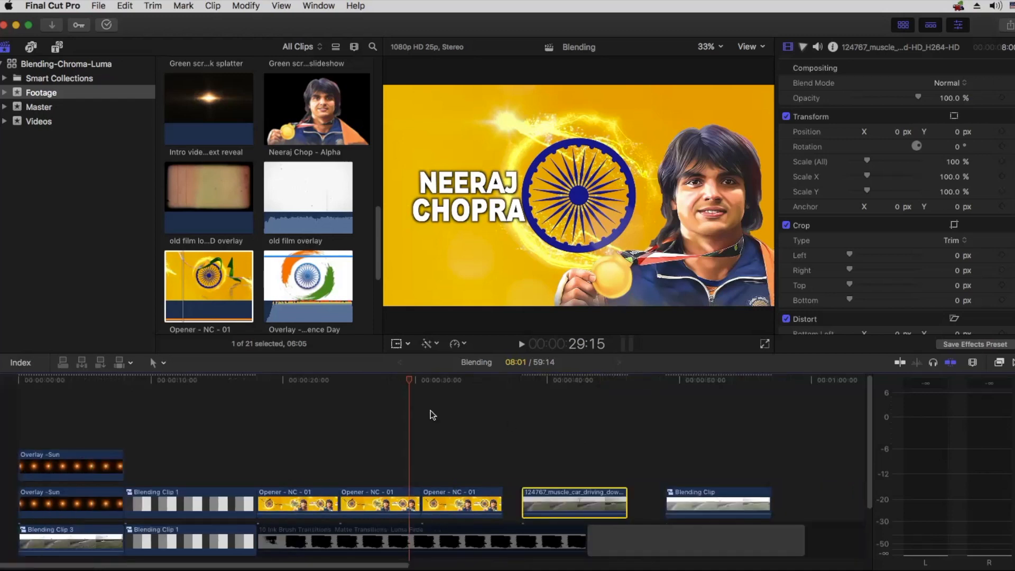